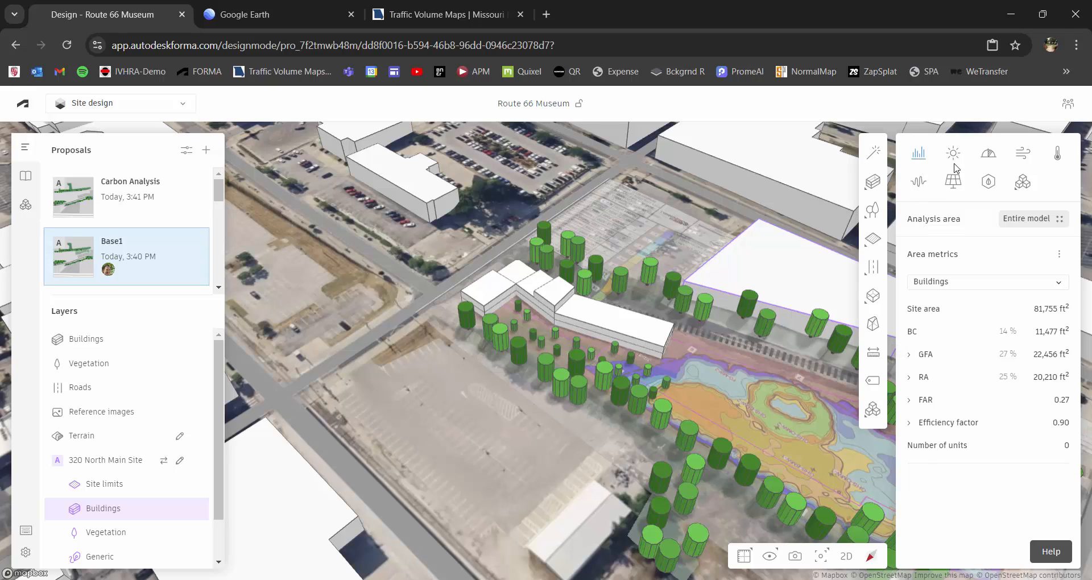
Open the last sun hours analysis of the Base1 proposal and examine the museum building's shading from several sides.
click(953, 154)
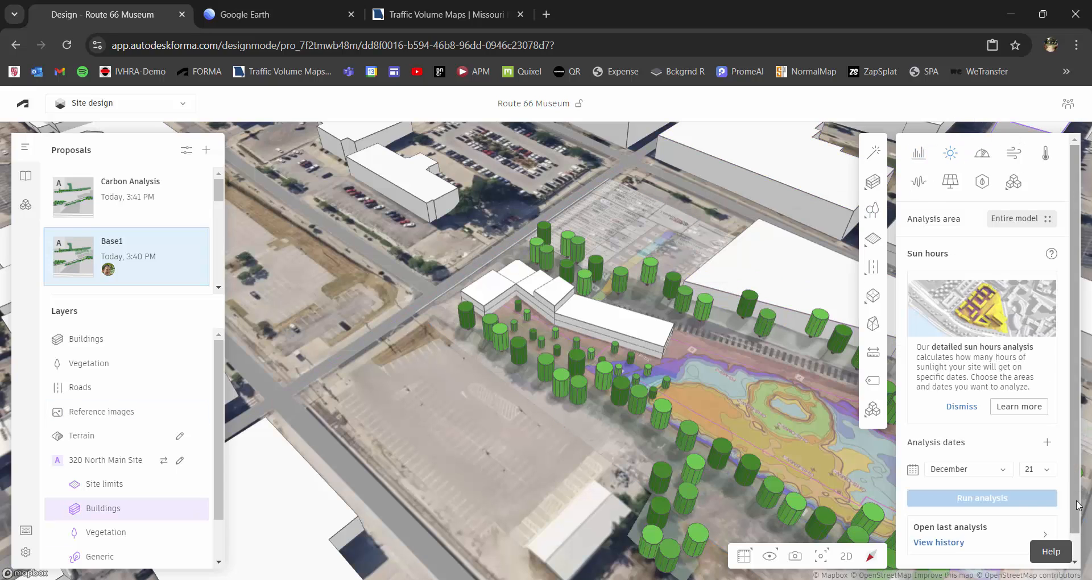
click(1003, 541)
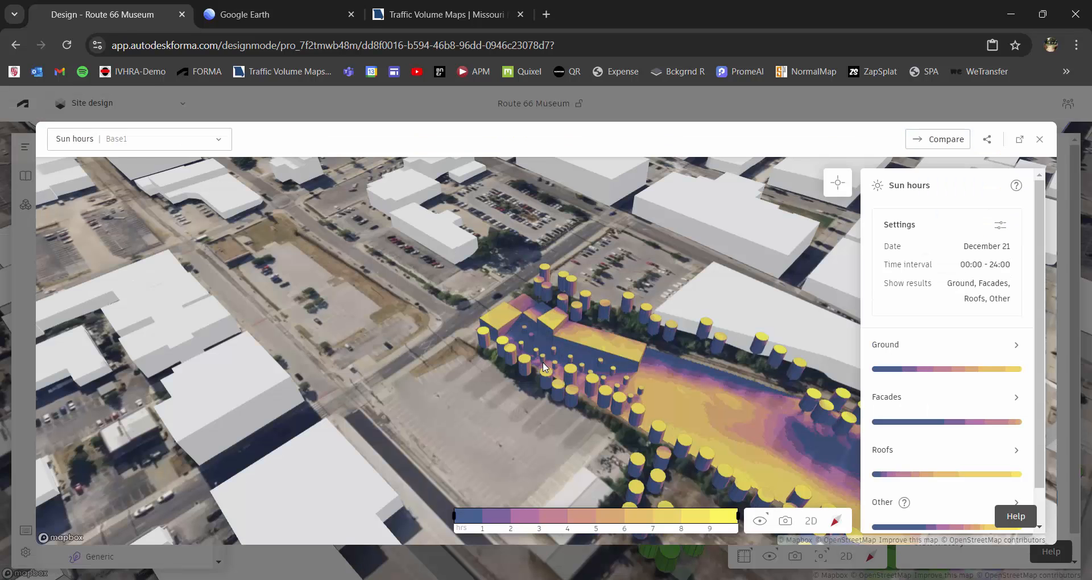
right_drag(483, 368, 654, 362)
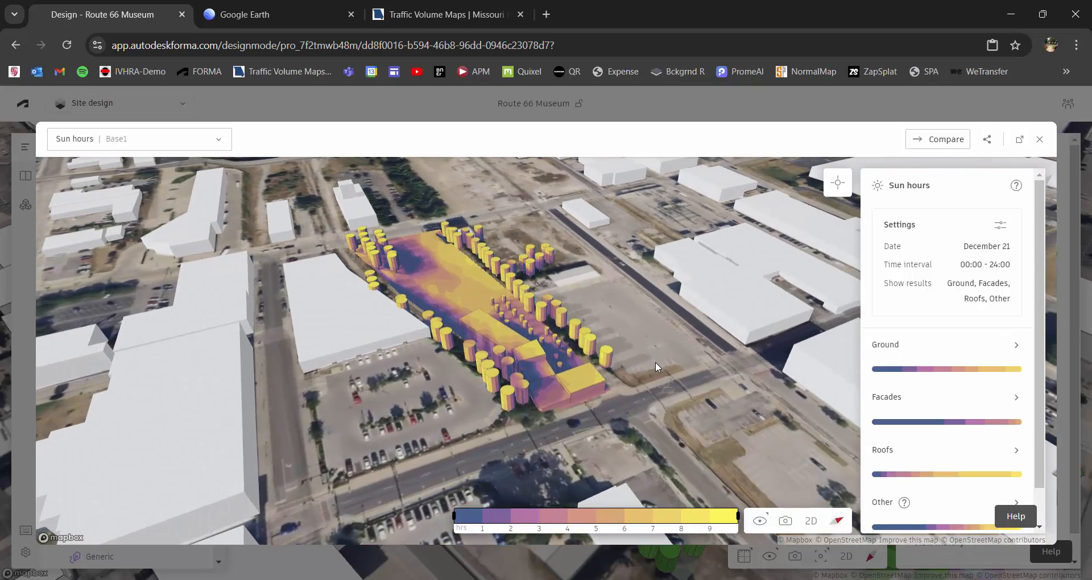
scroll(588, 404, up, 5)
scroll(538, 391, up, 2)
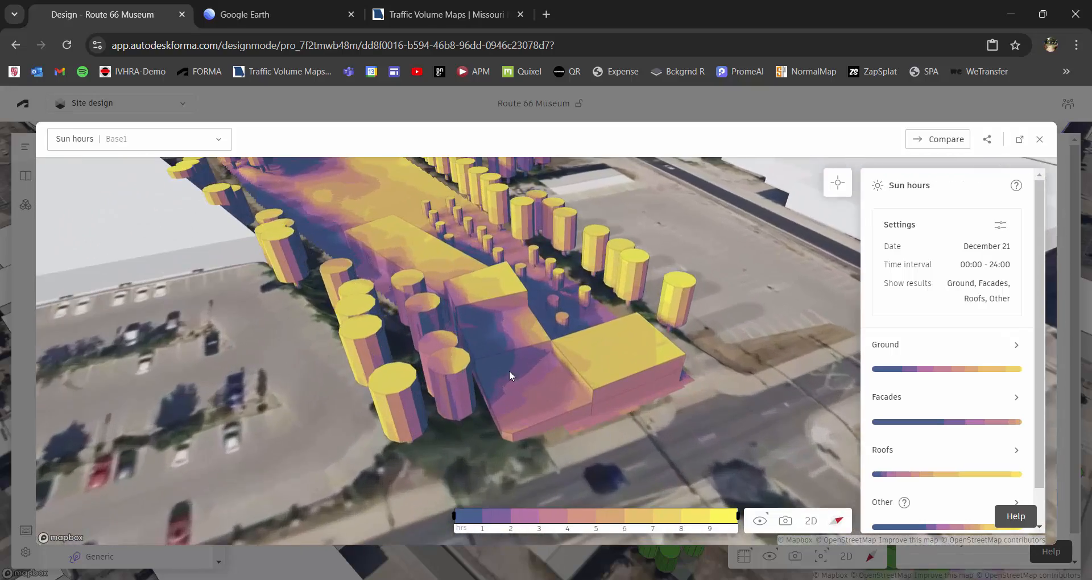
right_drag(502, 369, 411, 297)
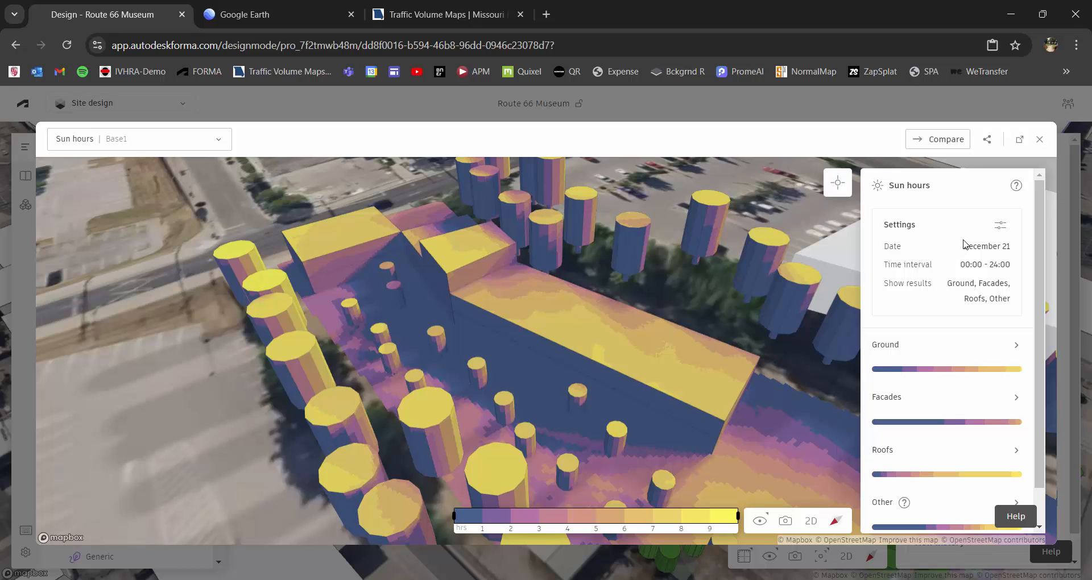
right_drag(244, 460, 425, 327)
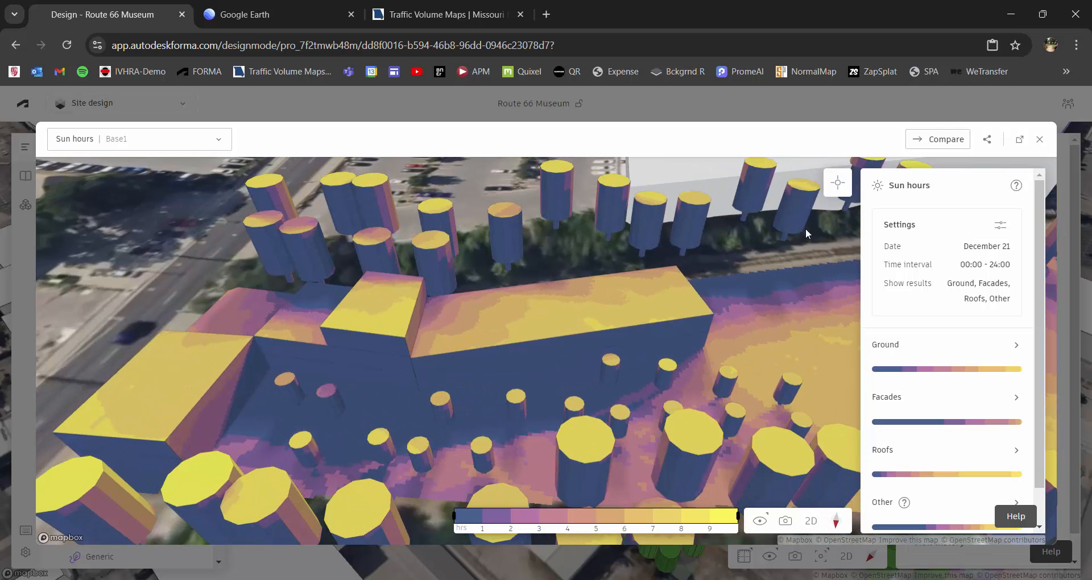
Inspect the sun hours at individual points on the museum's courtyard facades, roofs and rear facade.
click(837, 183)
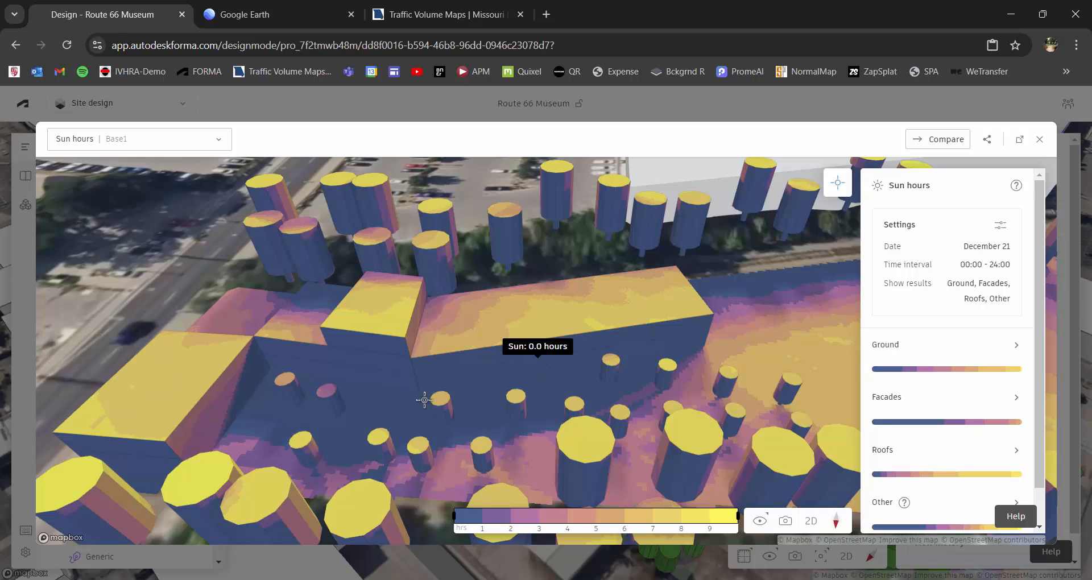
click(327, 366)
click(162, 374)
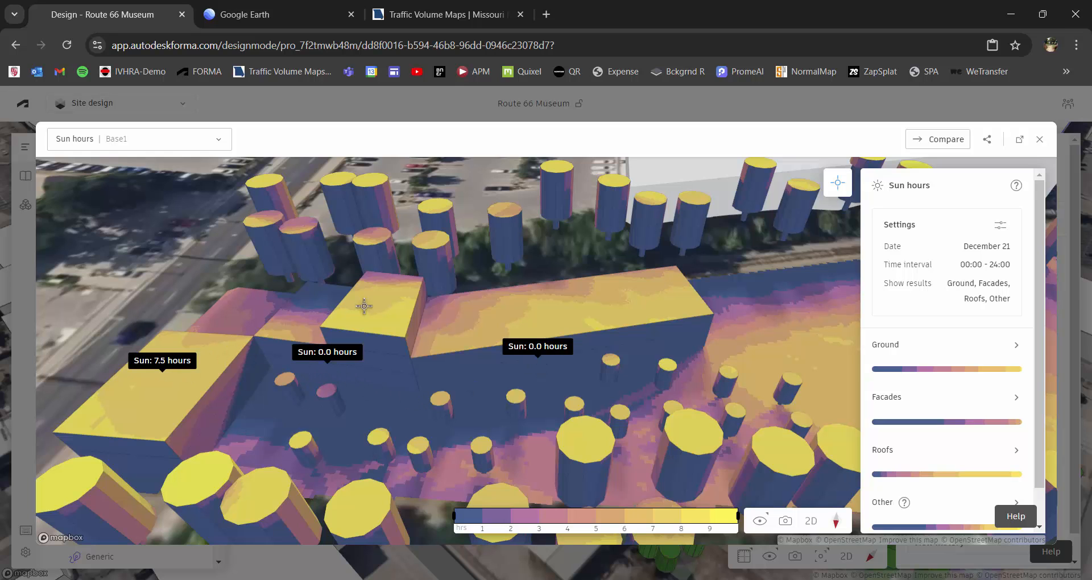
click(382, 280)
right_drag(306, 338, 404, 315)
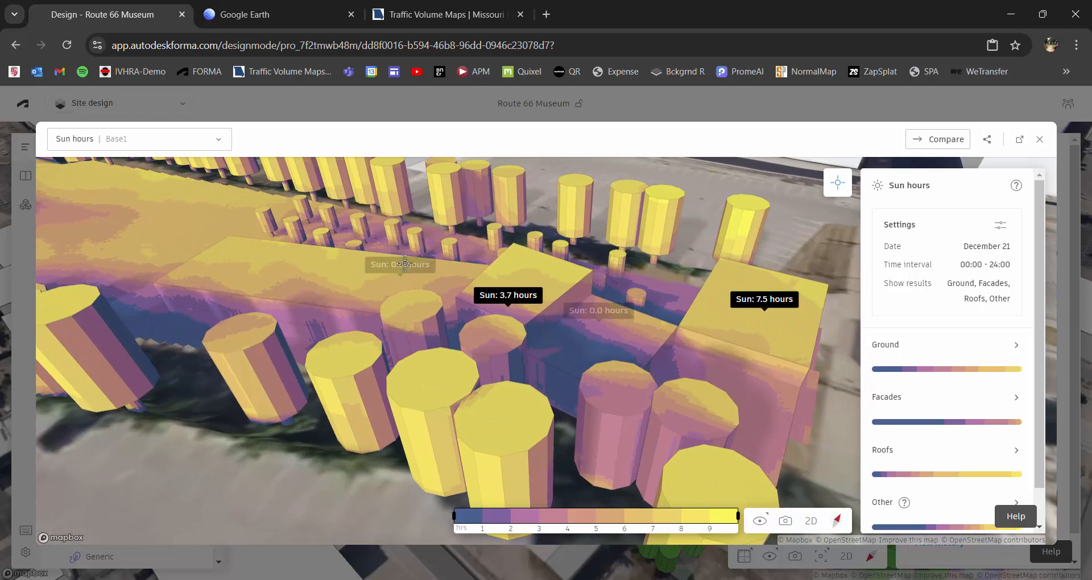
click(288, 311)
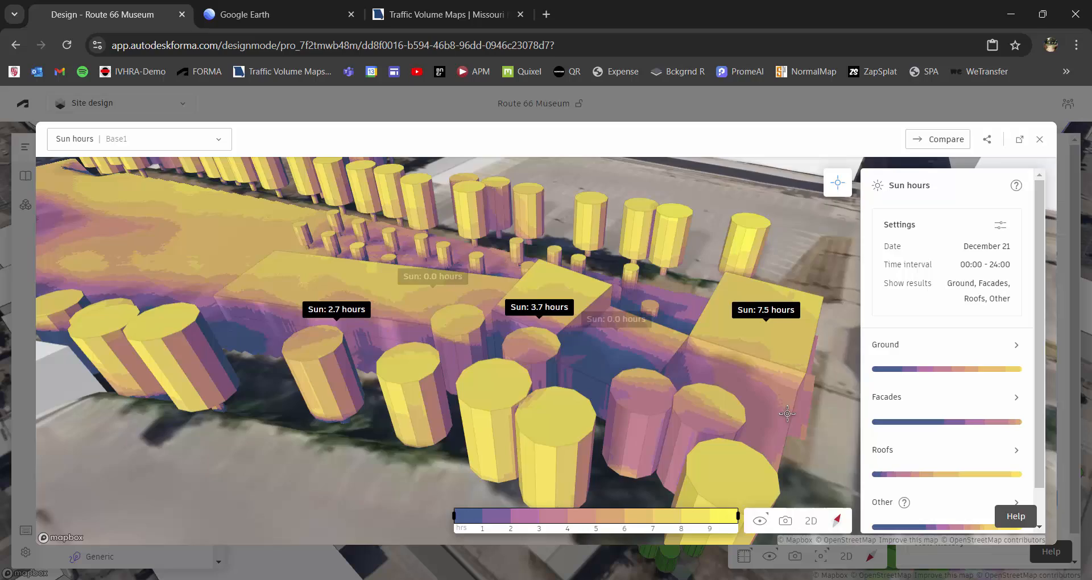
right_drag(782, 412, 516, 317)
click(632, 411)
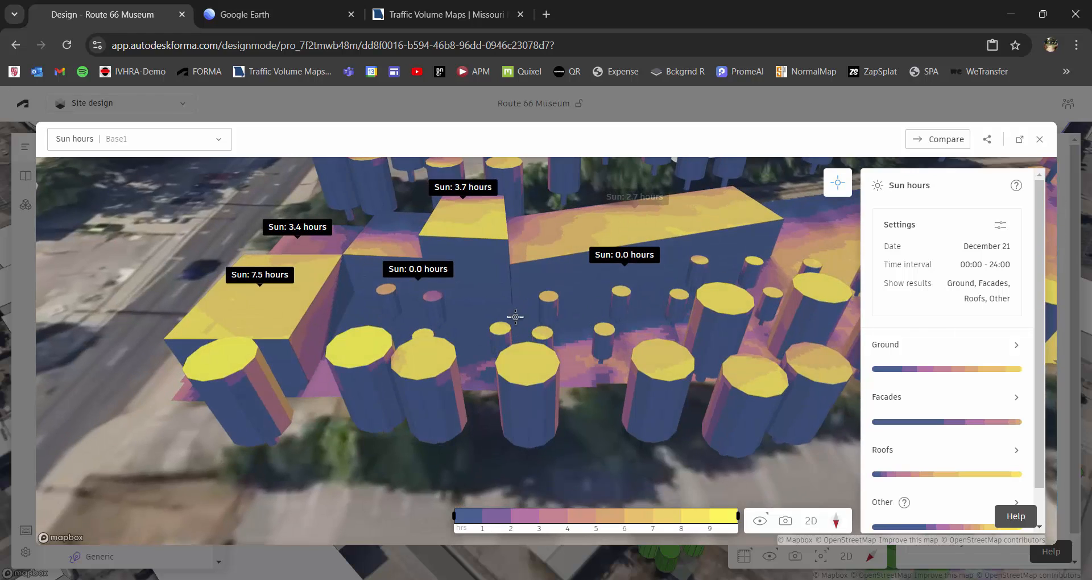
Review the inspected sun hour points around the museum's courtyard side, and close the sun hours results.
middle_drag(515, 317, 532, 342)
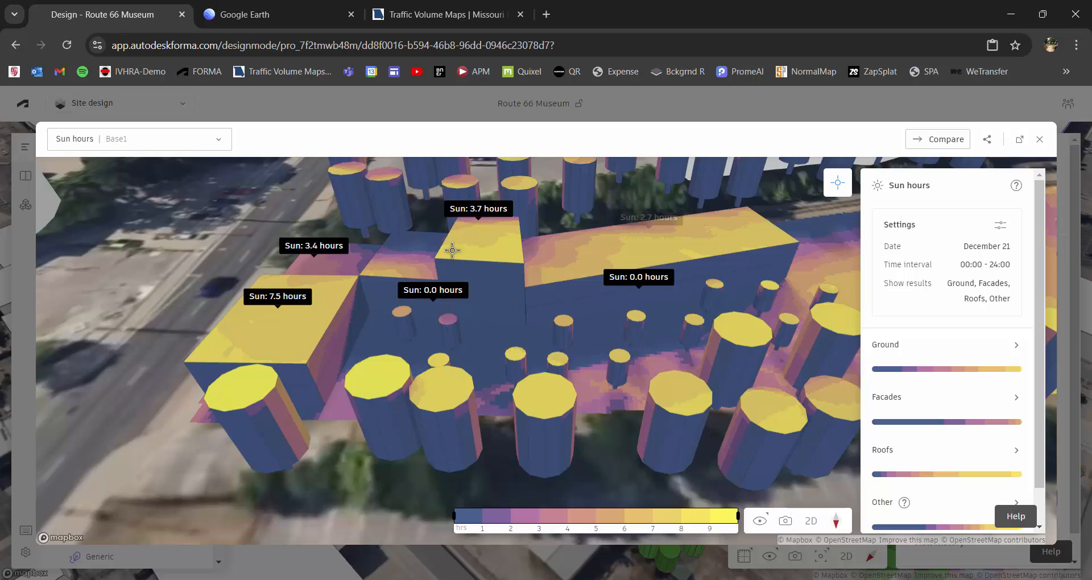
scroll(495, 287, down, 2)
right_drag(504, 298, 532, 319)
drag(538, 309, 584, 307)
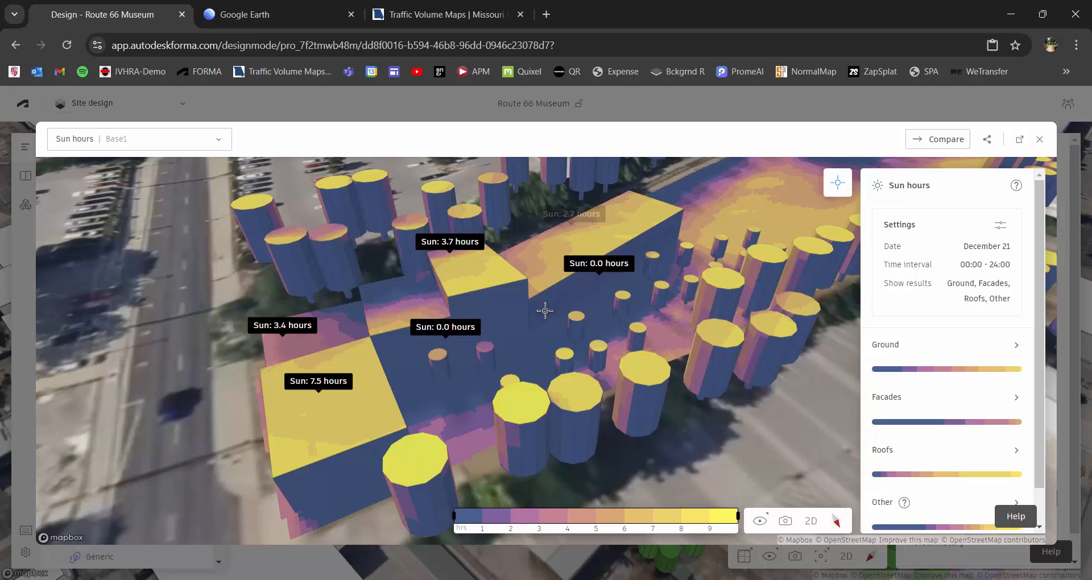
click(1040, 139)
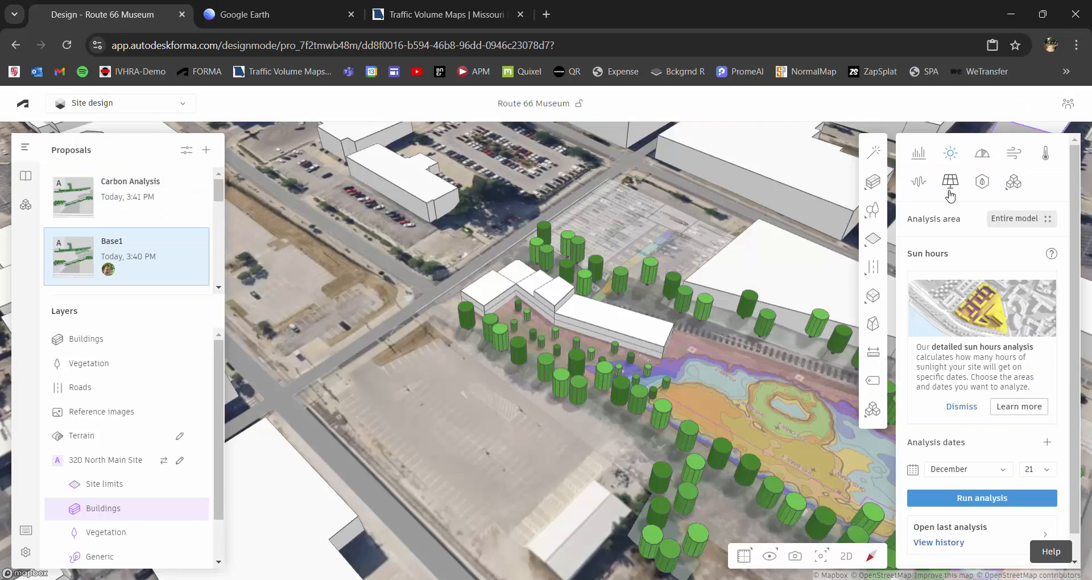
Open the last daylight potential analysis and examine the museum's rear, street-side and courtyard facades.
click(982, 153)
click(873, 182)
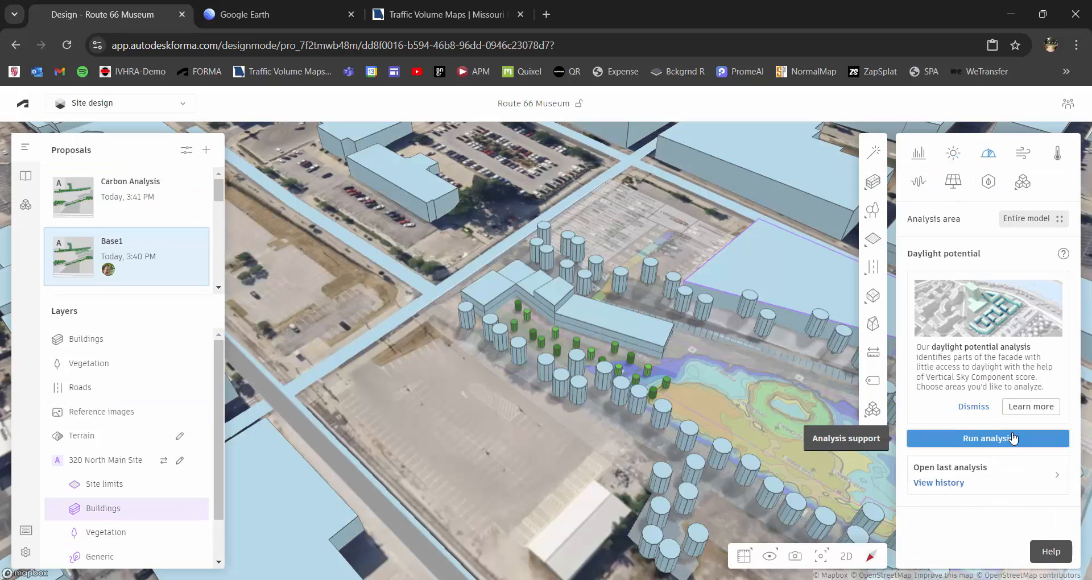
click(1020, 481)
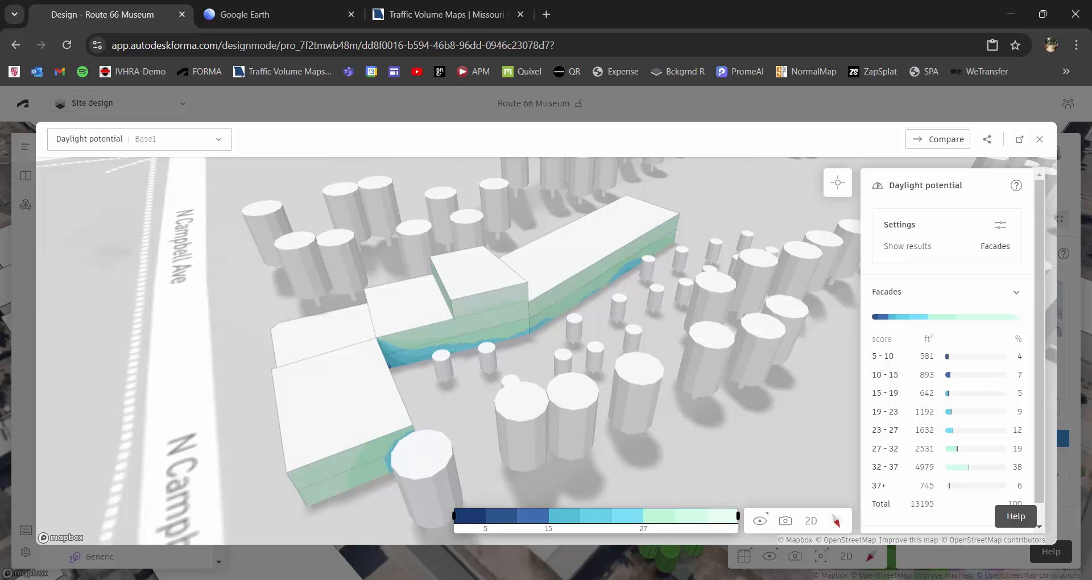
scroll(538, 316, down, 3)
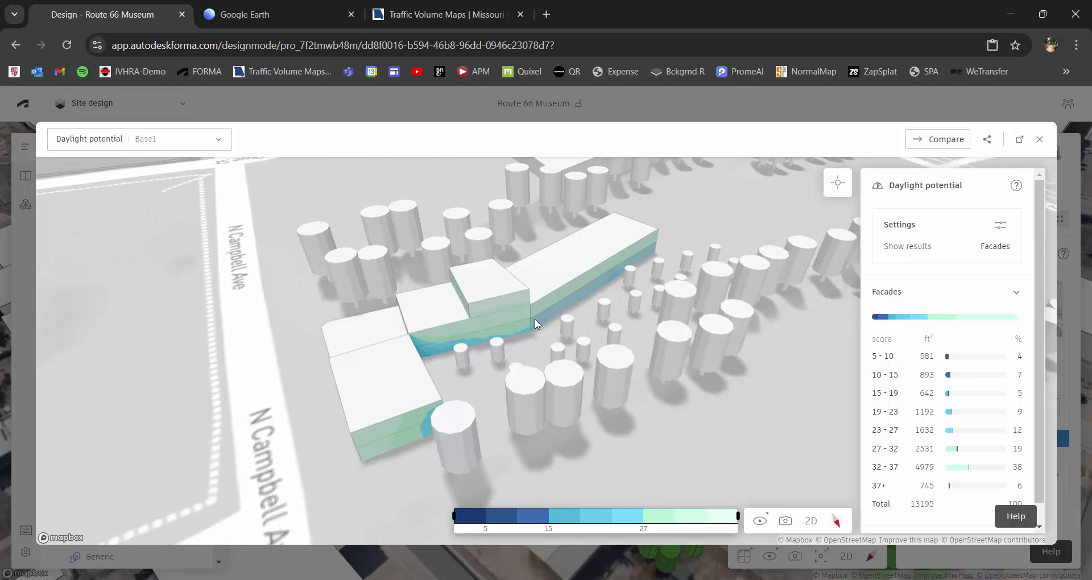
right_drag(318, 351, 451, 349)
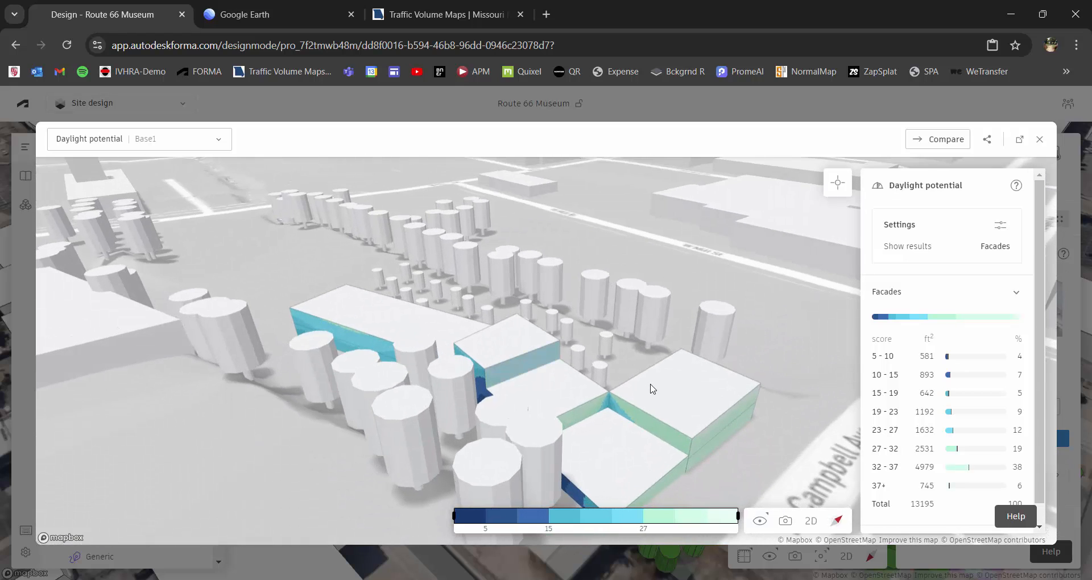
right_drag(654, 385, 677, 355)
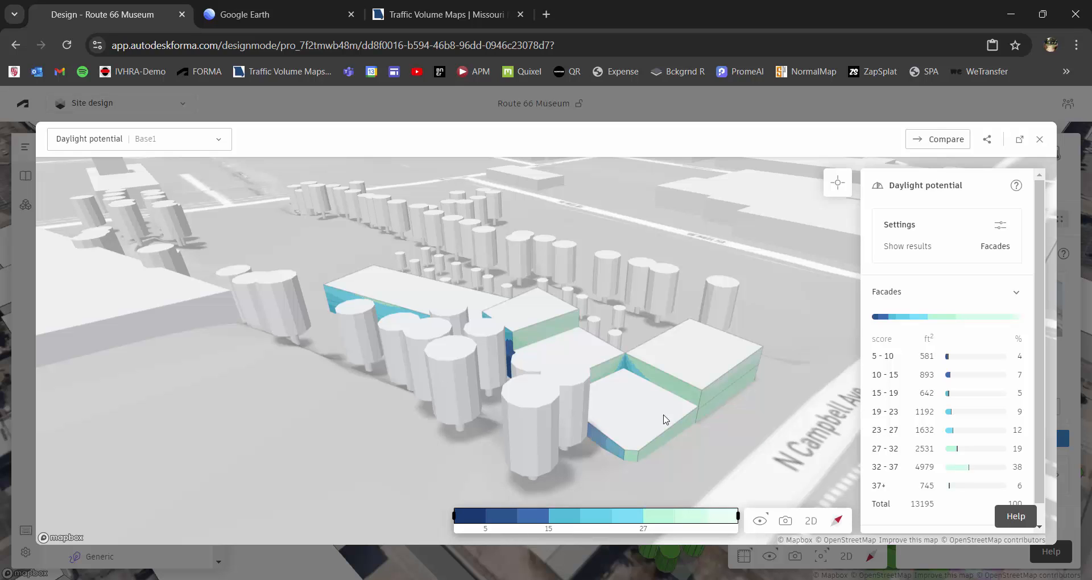
right_drag(664, 415, 632, 422)
drag(636, 412, 517, 341)
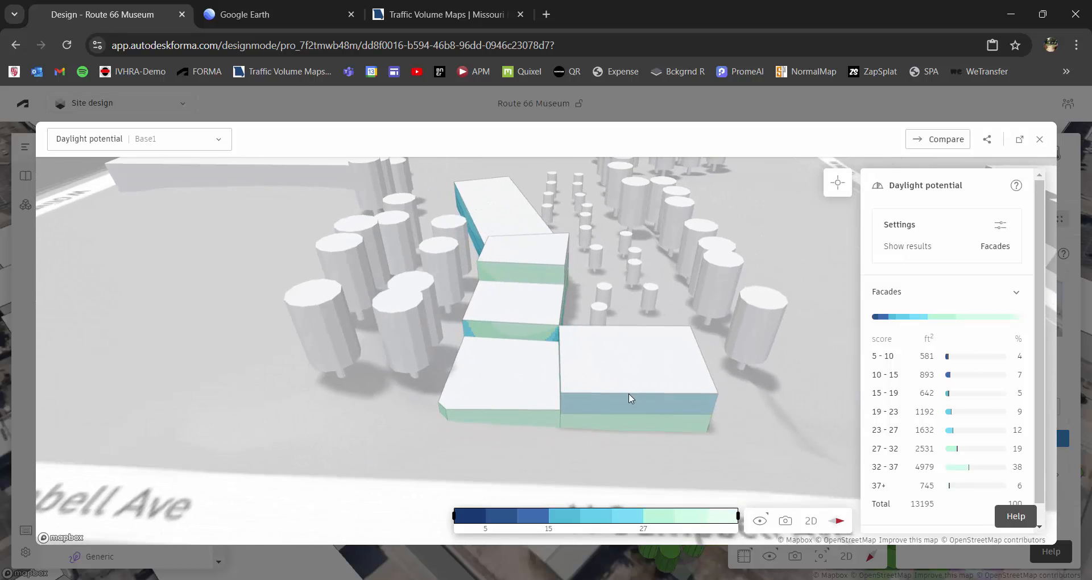
right_drag(629, 398, 566, 357)
drag(567, 357, 539, 349)
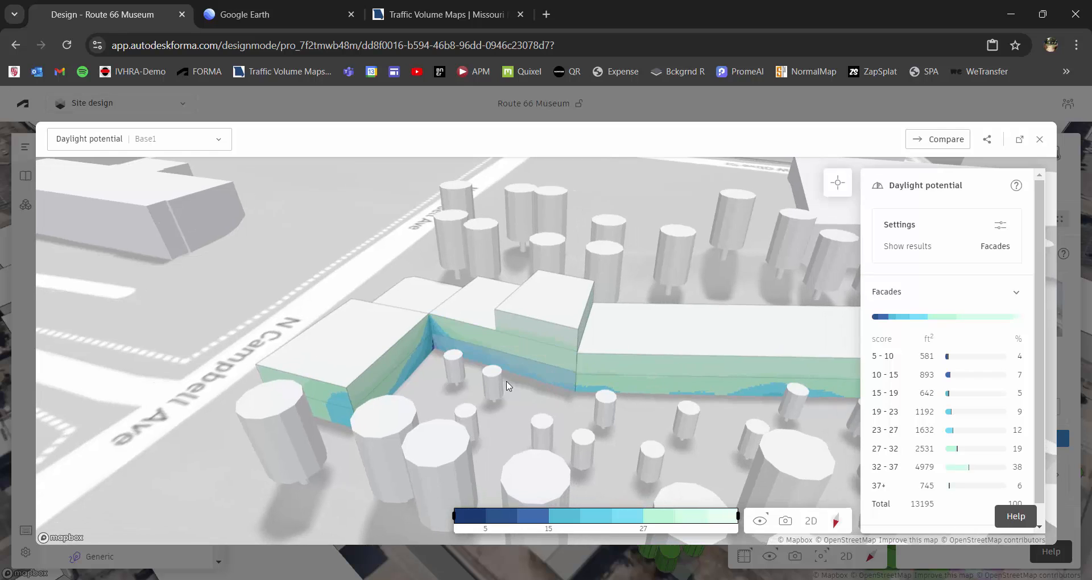
Inspect the daylight potential at individual points on the courtyard facades of the long wing, the taller block and the front blocks.
click(838, 185)
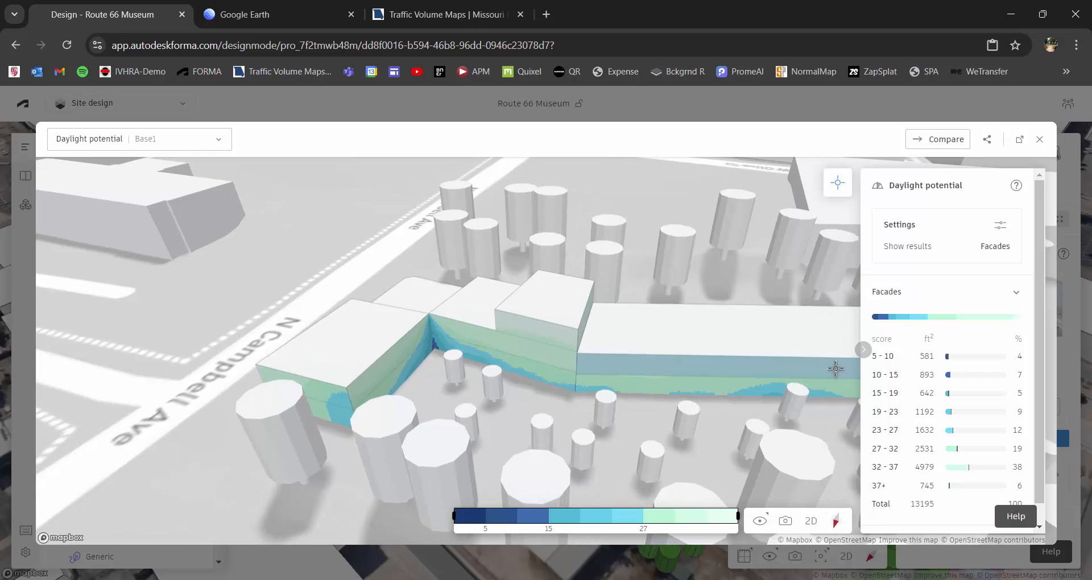
click(836, 368)
drag(726, 376, 619, 356)
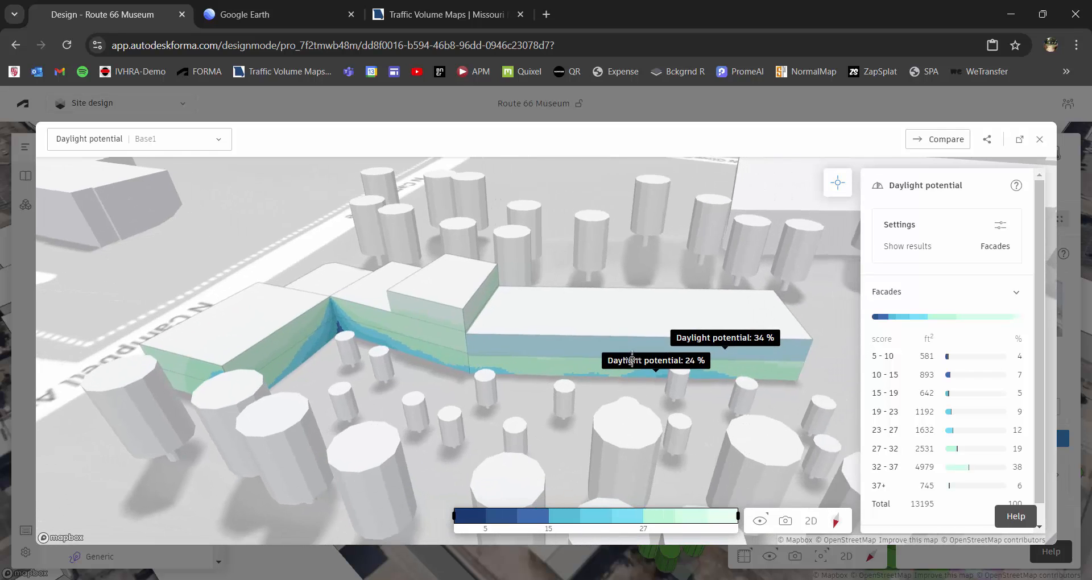
click(439, 312)
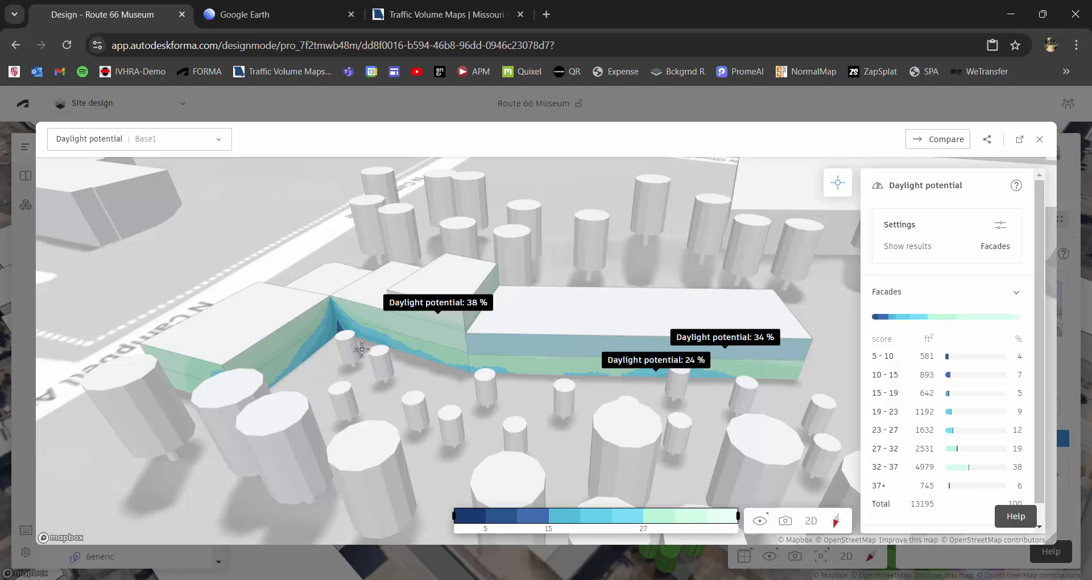
click(285, 339)
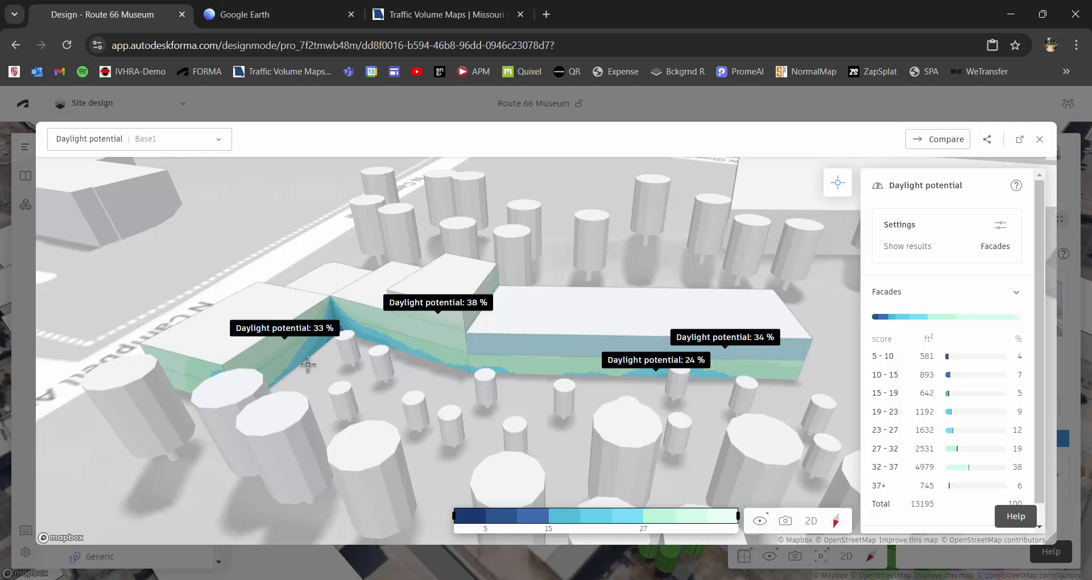
click(363, 330)
Inspect the daylight potential at two points on the museum's rear facades behind the trees, and close the daylight results.
right_drag(366, 362, 407, 357)
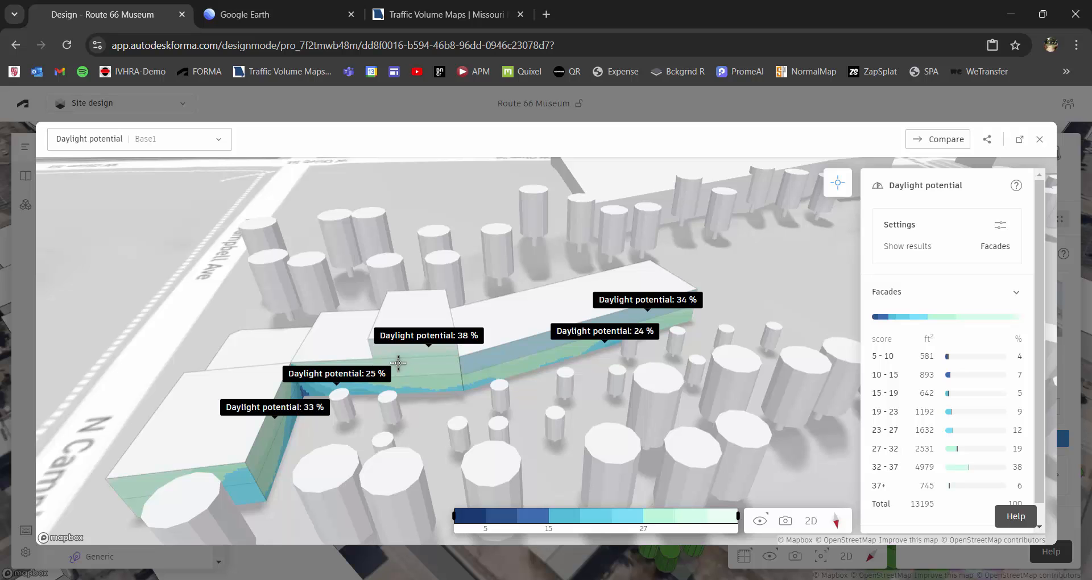
right_drag(402, 357, 375, 336)
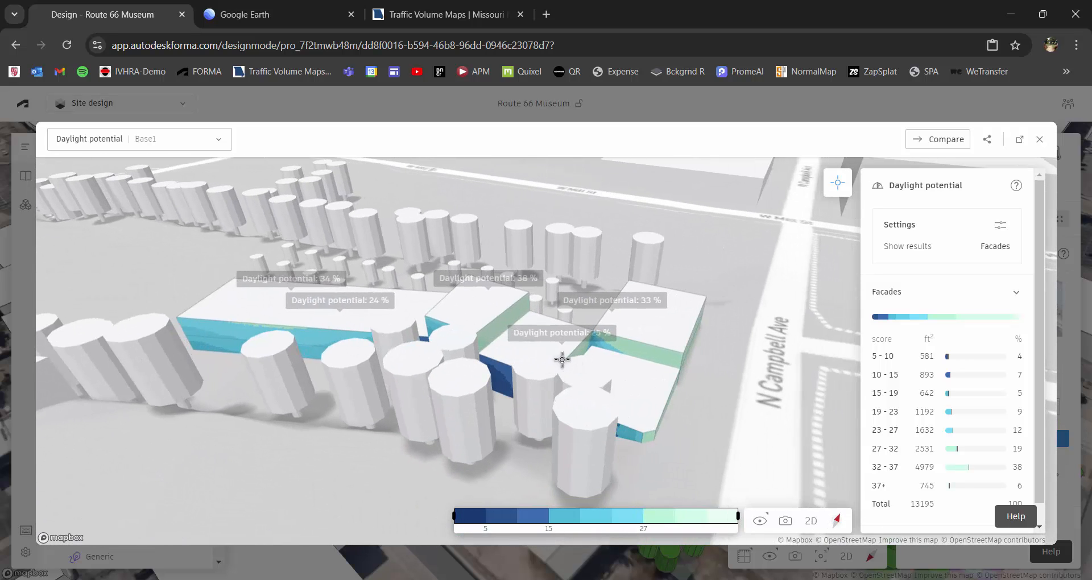
right_drag(562, 360, 570, 371)
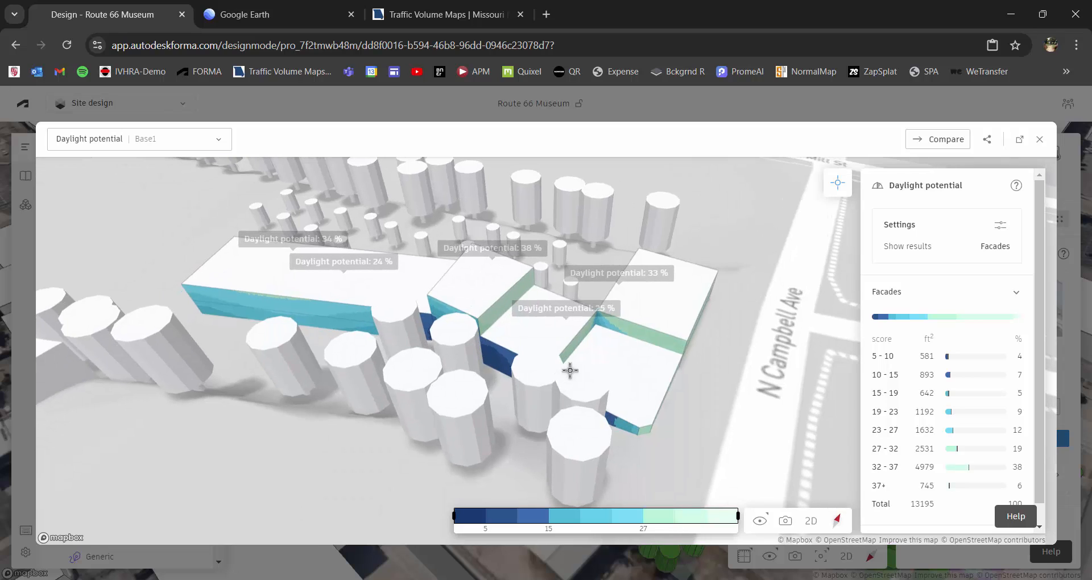
click(497, 361)
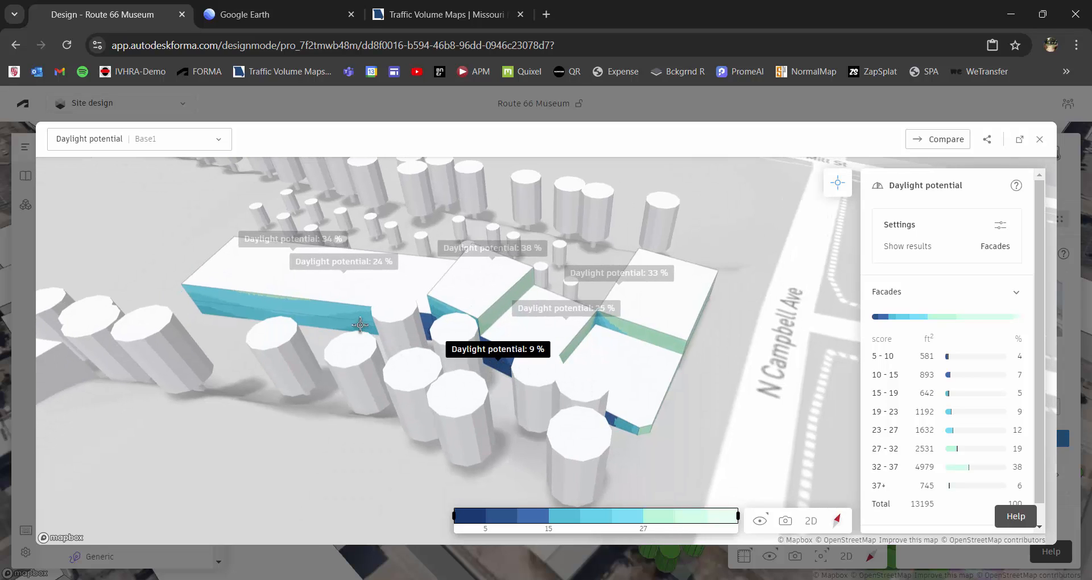
click(360, 322)
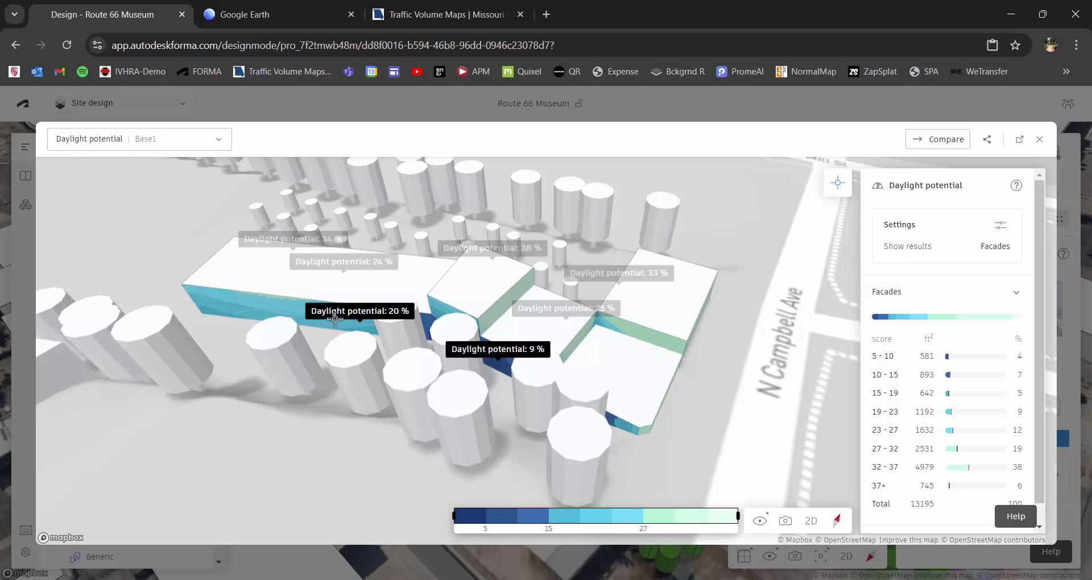
right_drag(621, 357, 612, 349)
click(1039, 139)
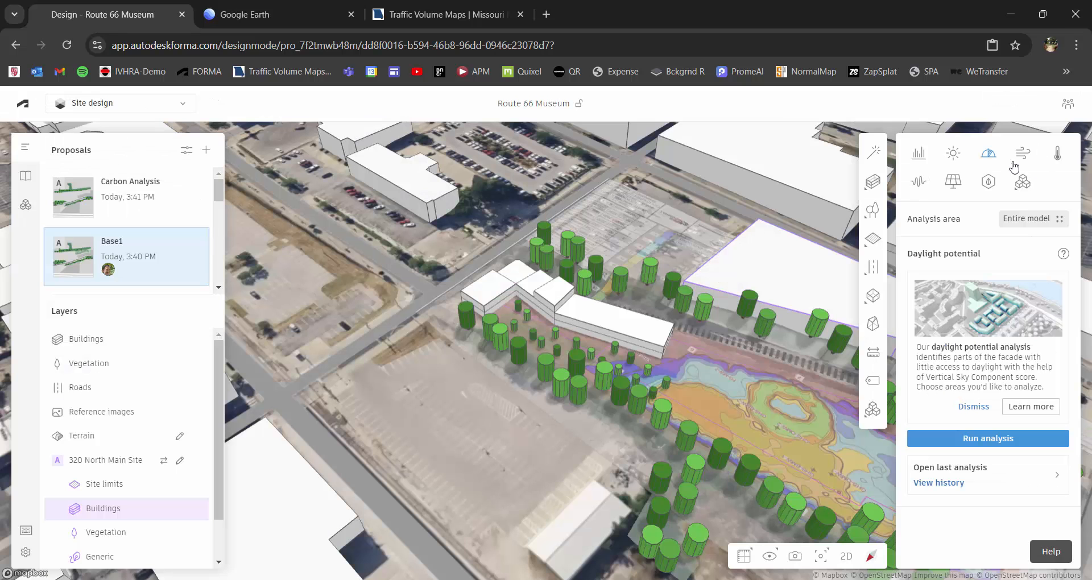
Open the last detailed wind analysis and examine the directional wind results around the museum site.
click(1022, 157)
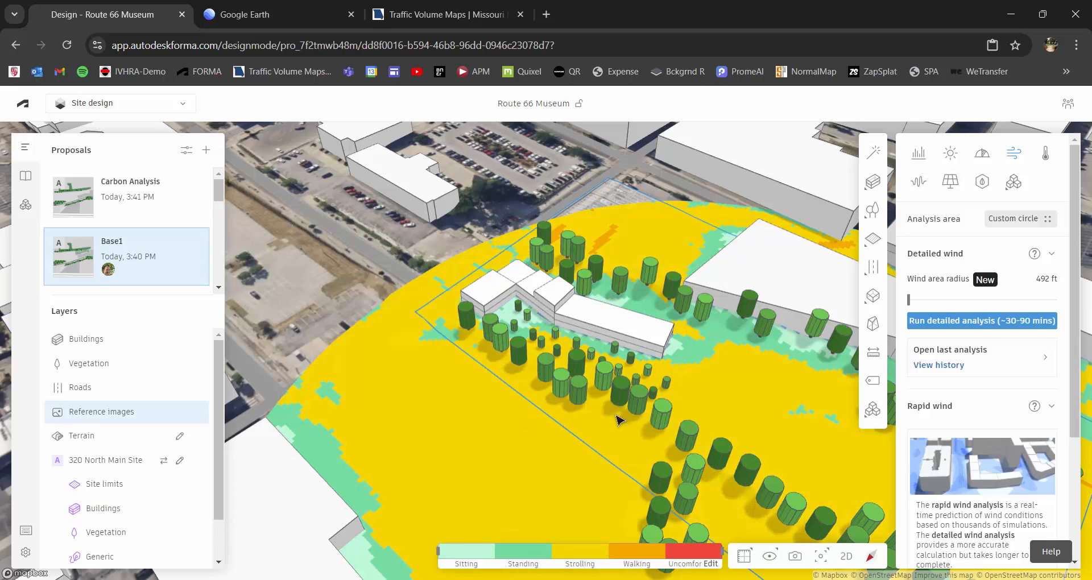
drag(677, 416, 544, 336)
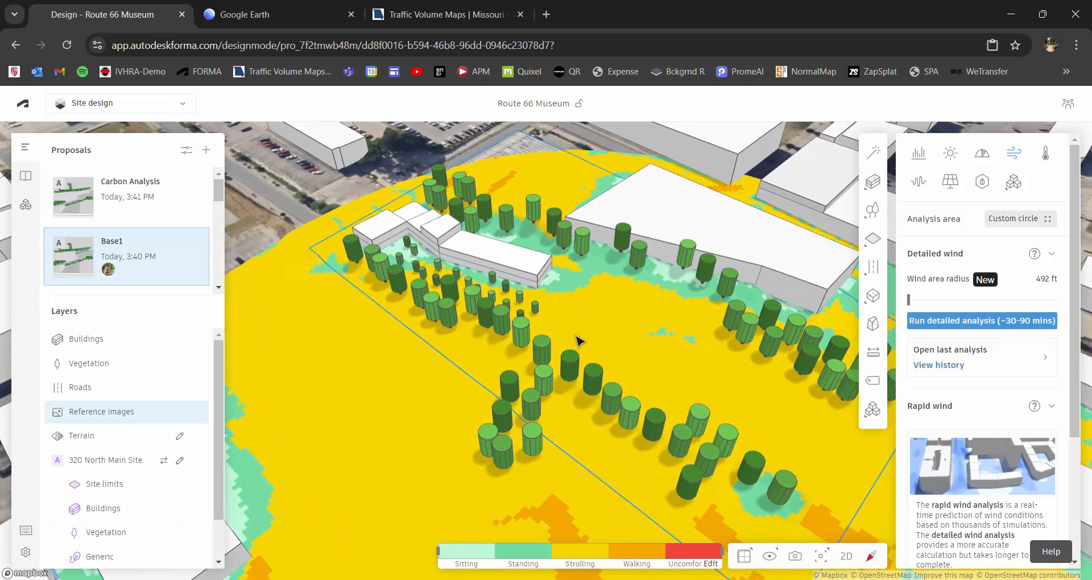
click(1018, 365)
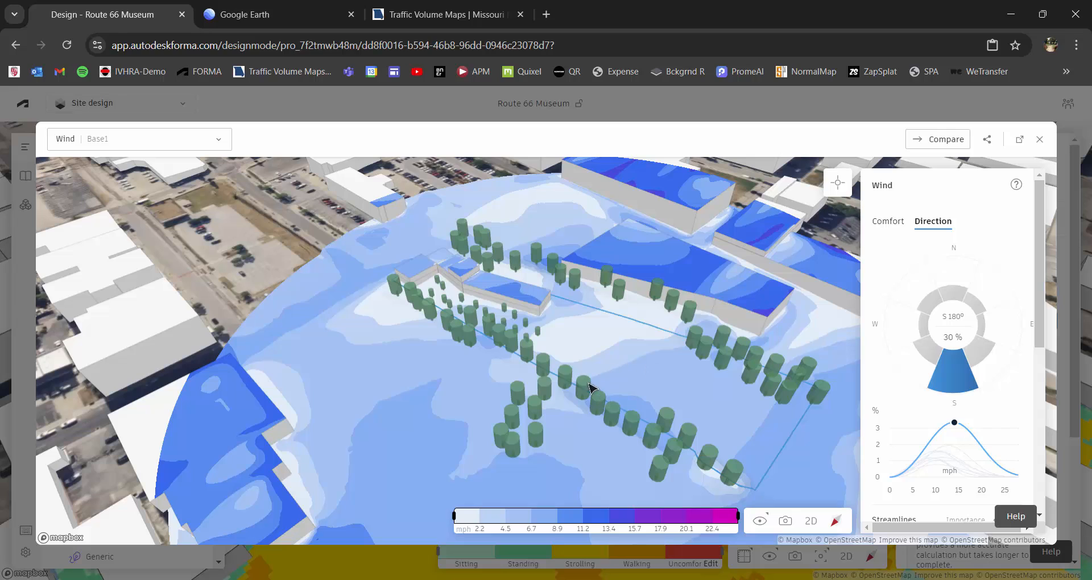
scroll(619, 361, up, 3)
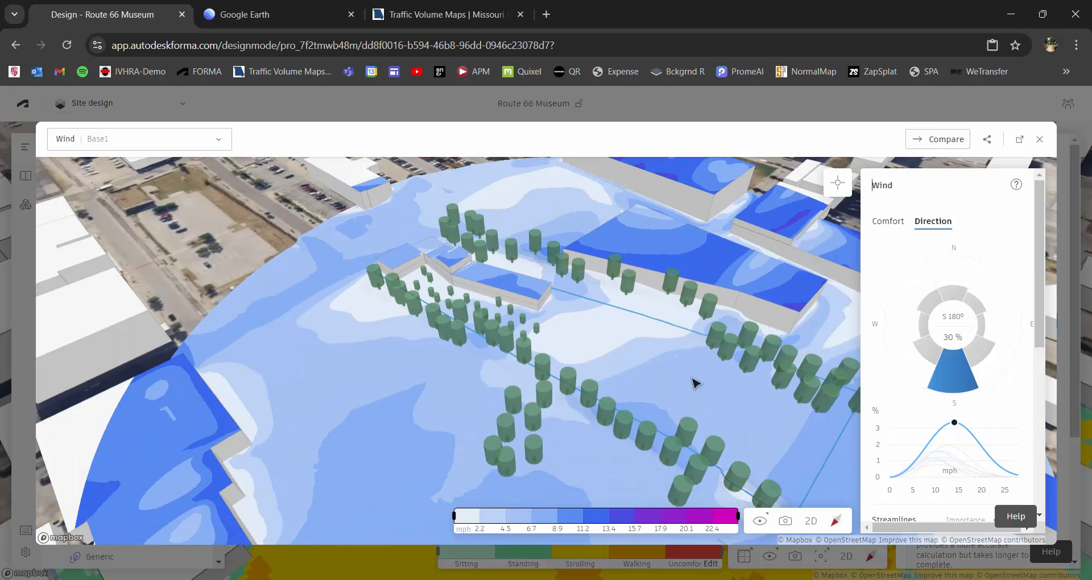
Compare the directional wind results across the museum site for the southeast, south and southwest winds.
scroll(693, 382, down, 10)
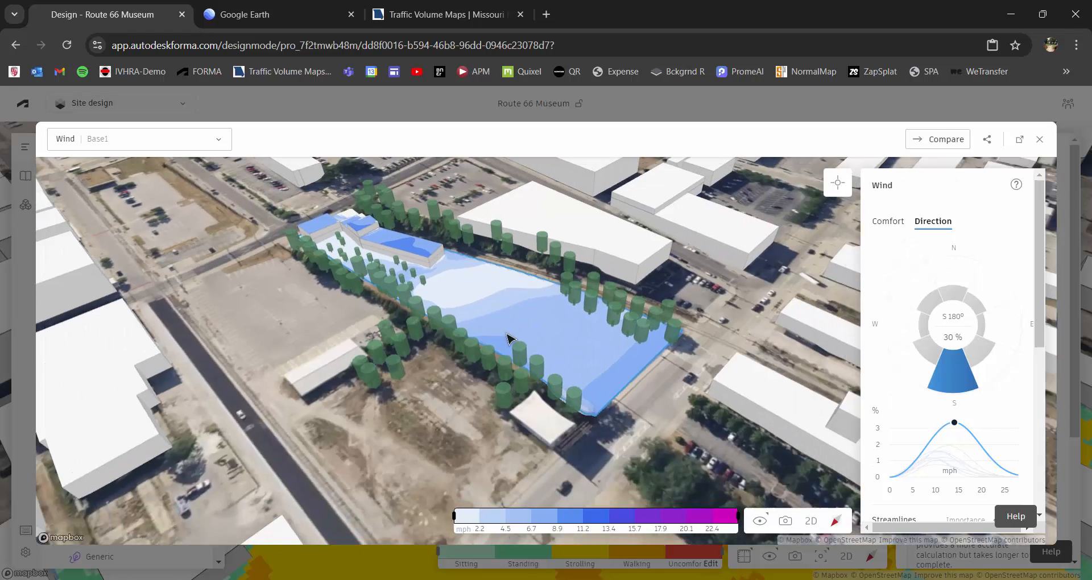
scroll(512, 340, down, 3)
scroll(438, 348, up, 2)
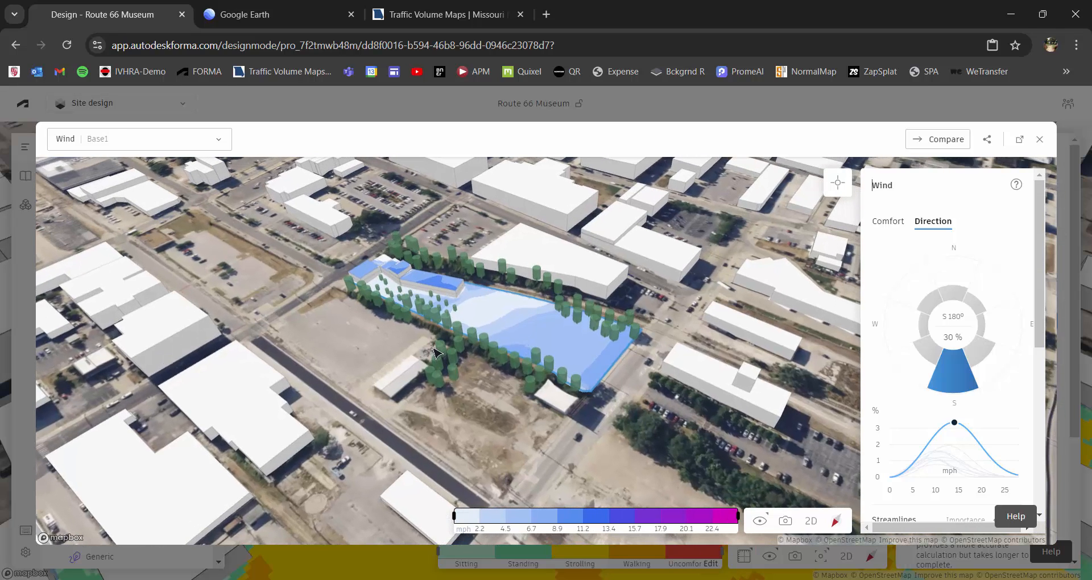
click(976, 357)
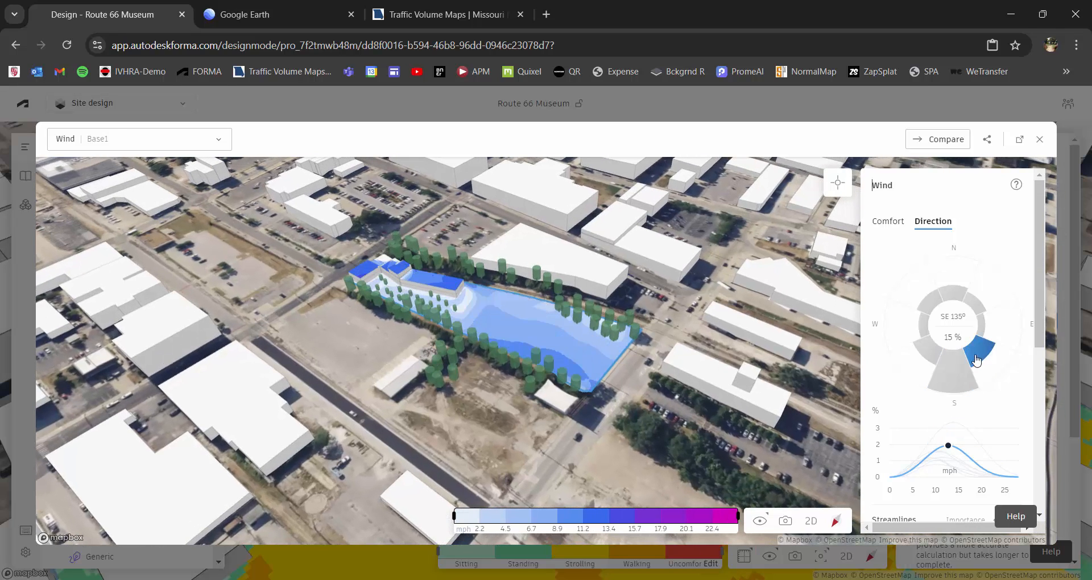
click(954, 372)
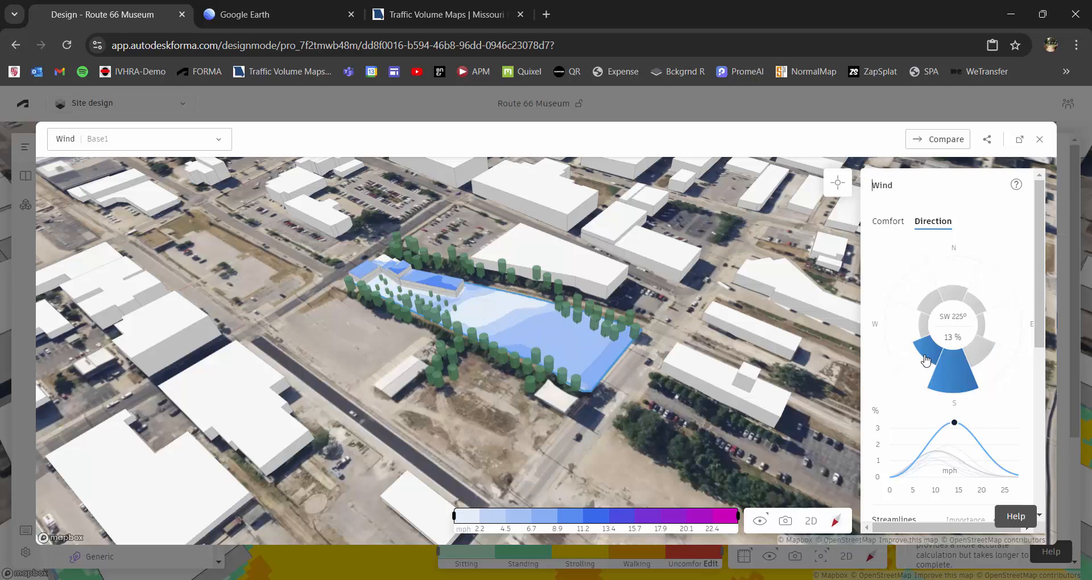
click(927, 357)
scroll(444, 330, up, 3)
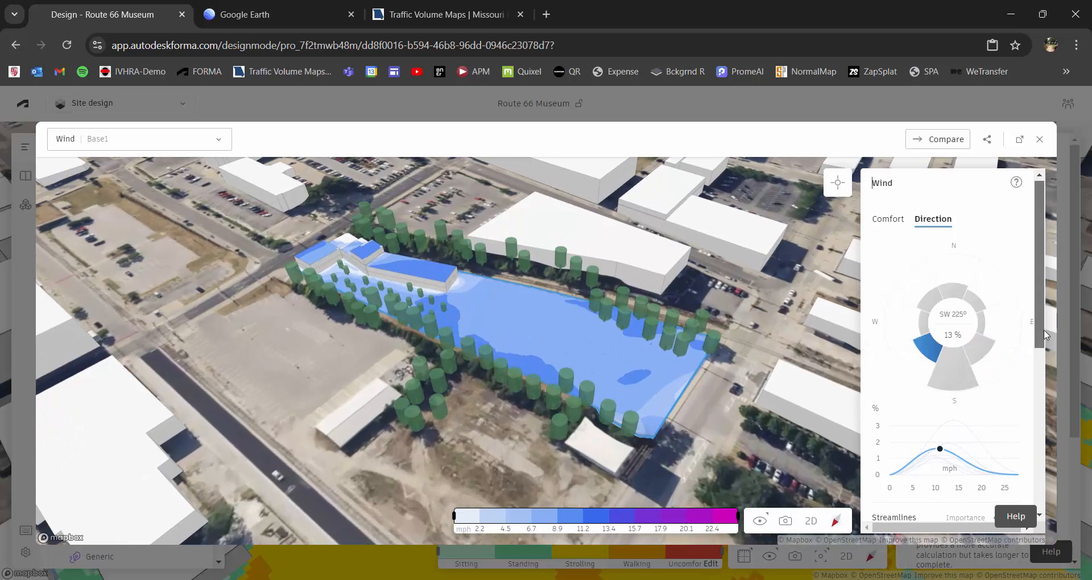
scroll(956, 409, down, 1)
Show the south wind results again and examine them over the museum's roofs, tree-lined courtyard and open lot.
click(961, 364)
scroll(467, 341, up, 5)
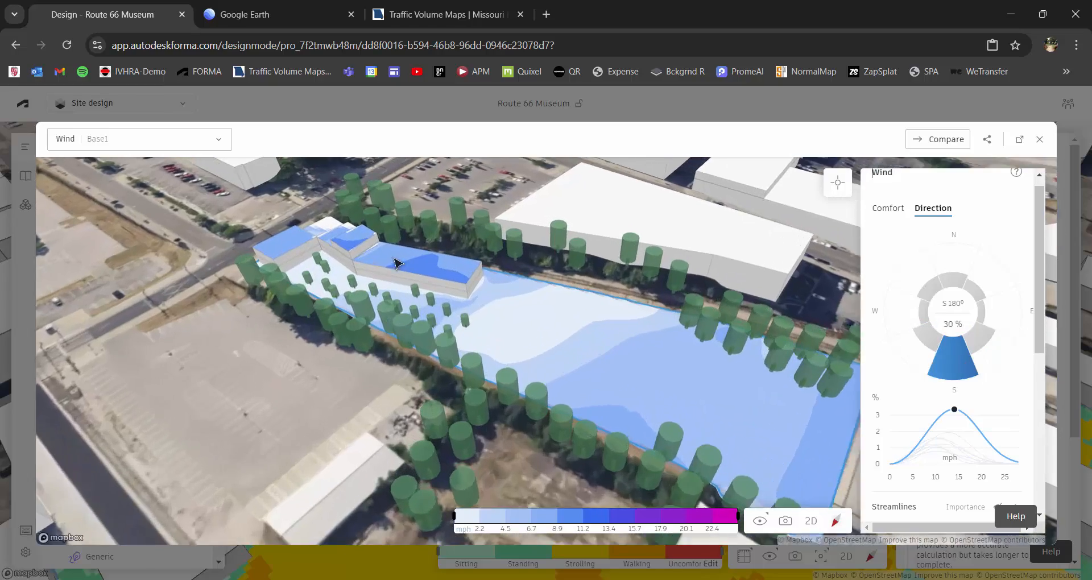
scroll(543, 324, up, 5)
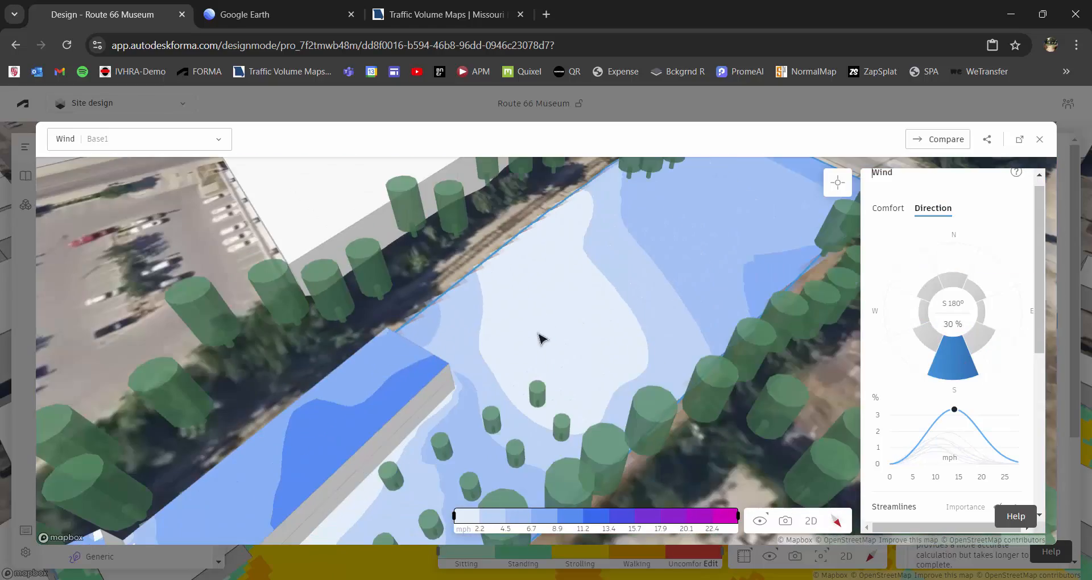
scroll(619, 238, down, 5)
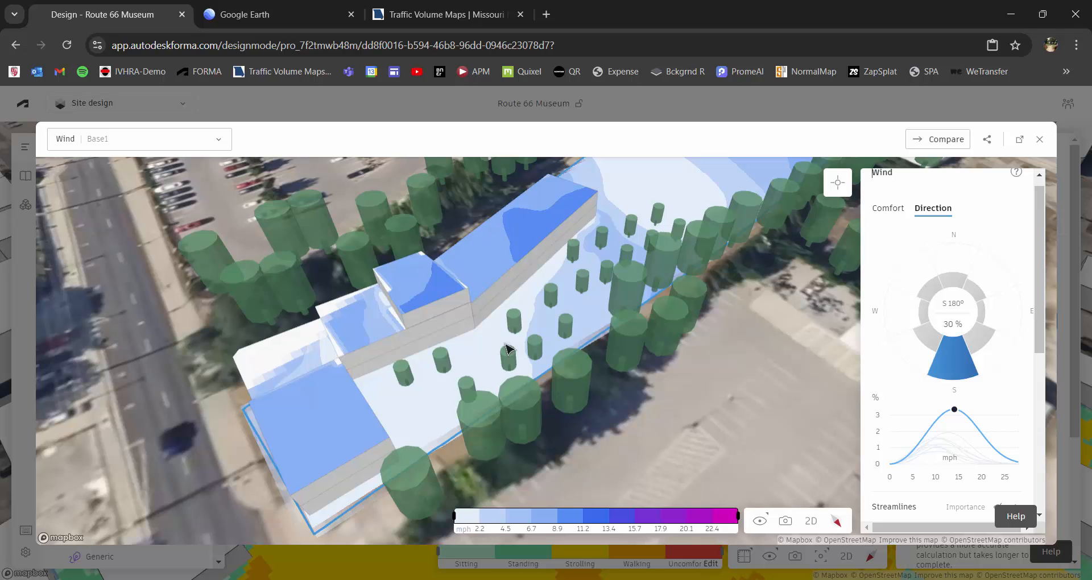
scroll(504, 348, down, 2)
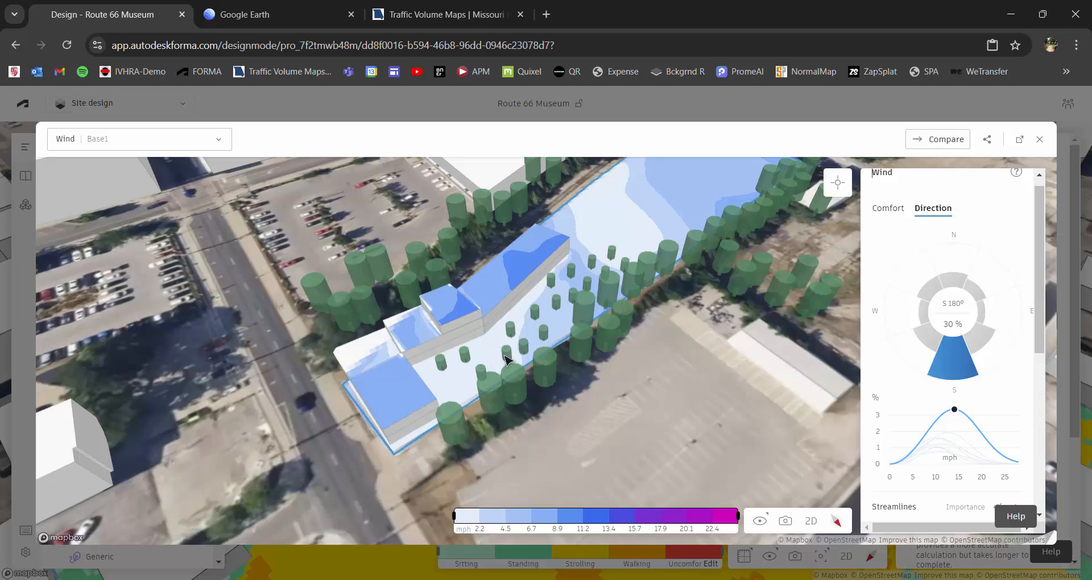
Inspect the south wind speed at one courtyard point, two points on the long wing's roof and one on the front block's roof.
click(838, 185)
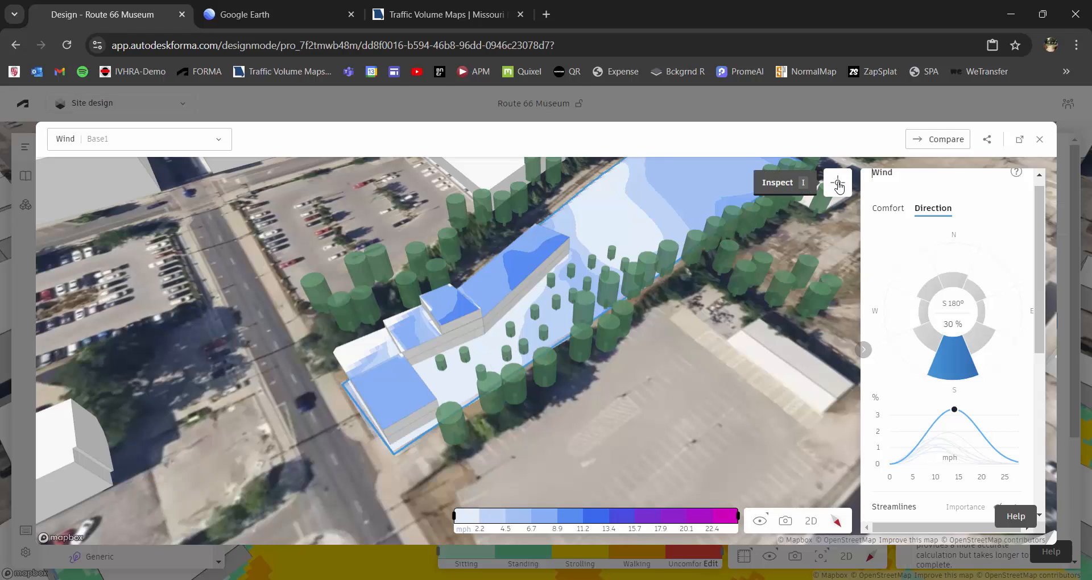
click(454, 383)
click(487, 291)
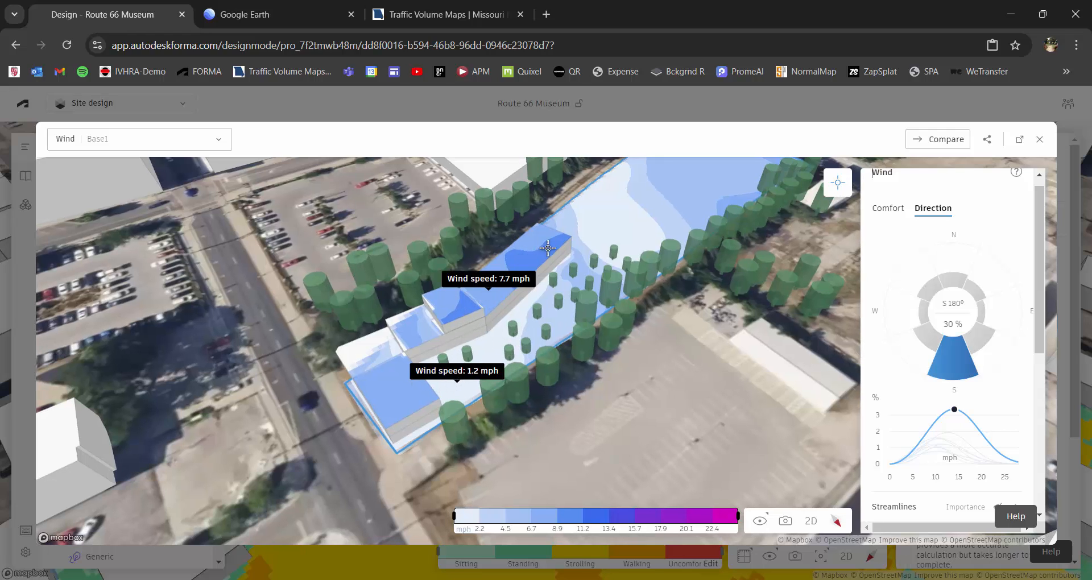
click(556, 242)
click(384, 383)
right_drag(384, 382, 354, 333)
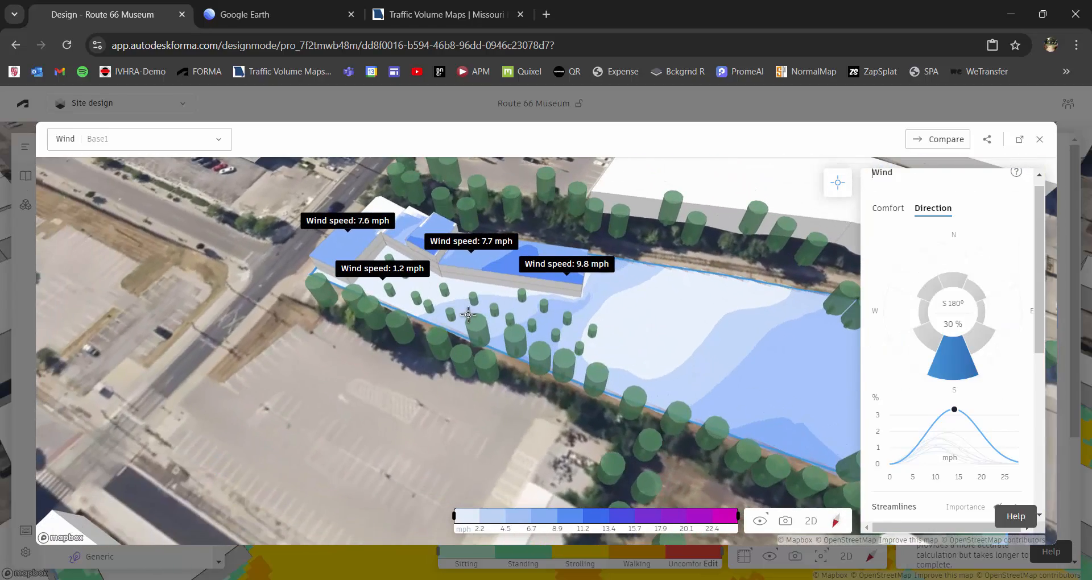
Compare the wind speeds at the inspected points for the north wind, and return to the south wind direction.
scroll(512, 336, down, 5)
scroll(523, 325, up, 3)
scroll(523, 324, up, 2)
scroll(700, 320, up, 5)
right_drag(616, 365, 608, 362)
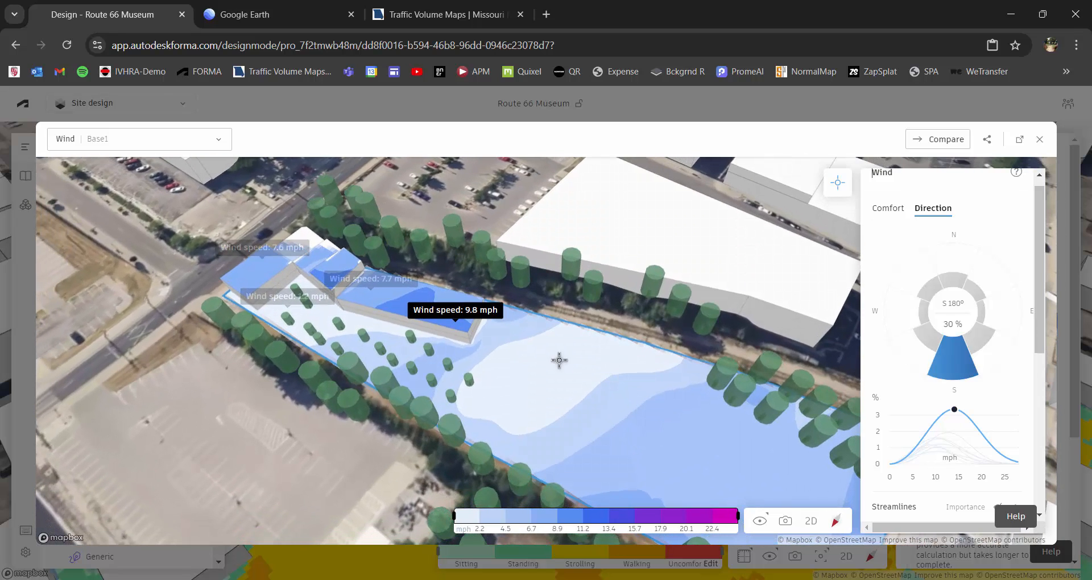
right_drag(453, 362, 473, 364)
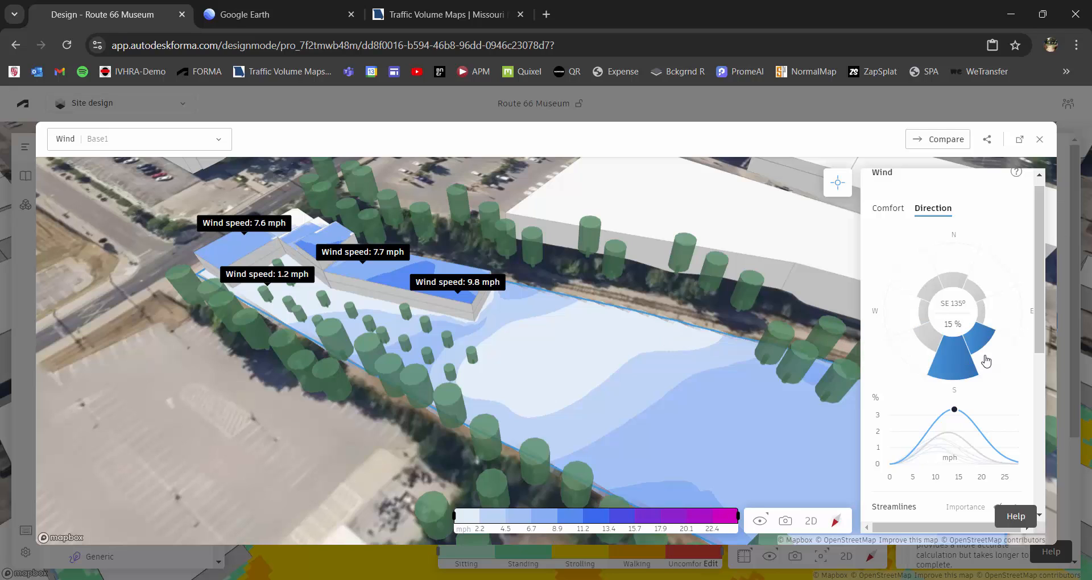
click(951, 289)
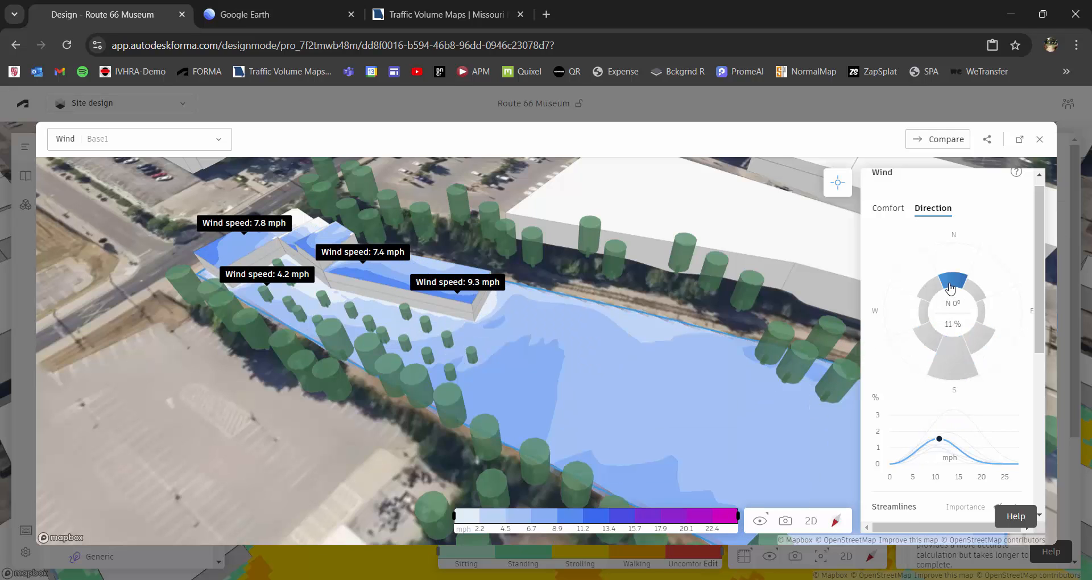
click(953, 357)
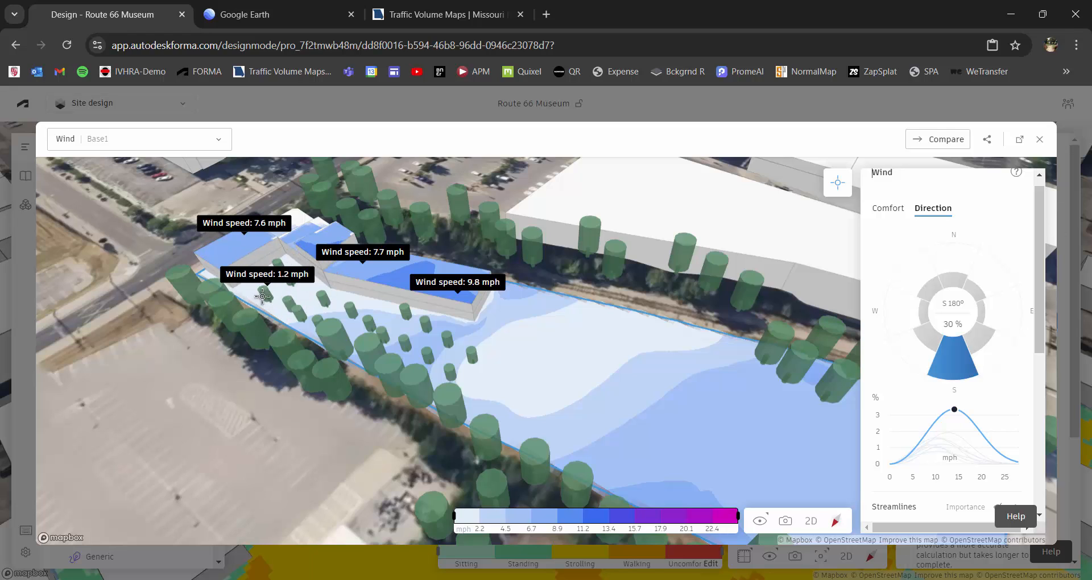
Inspect the wind speed at two points on the open ground beyond the end of the long wing.
right_drag(262, 294, 324, 302)
click(628, 326)
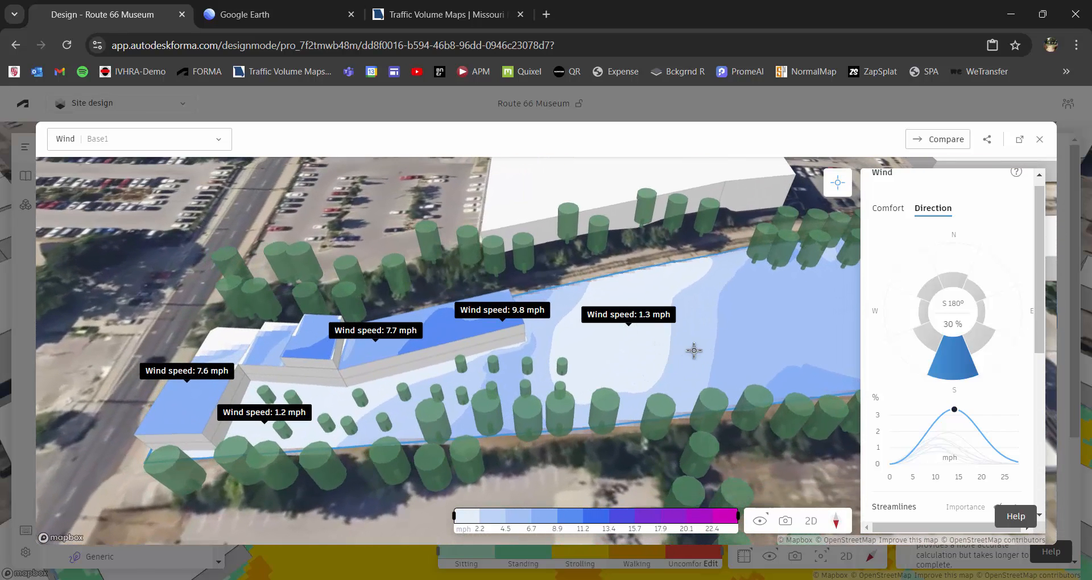
scroll(694, 353, down, 3)
click(809, 318)
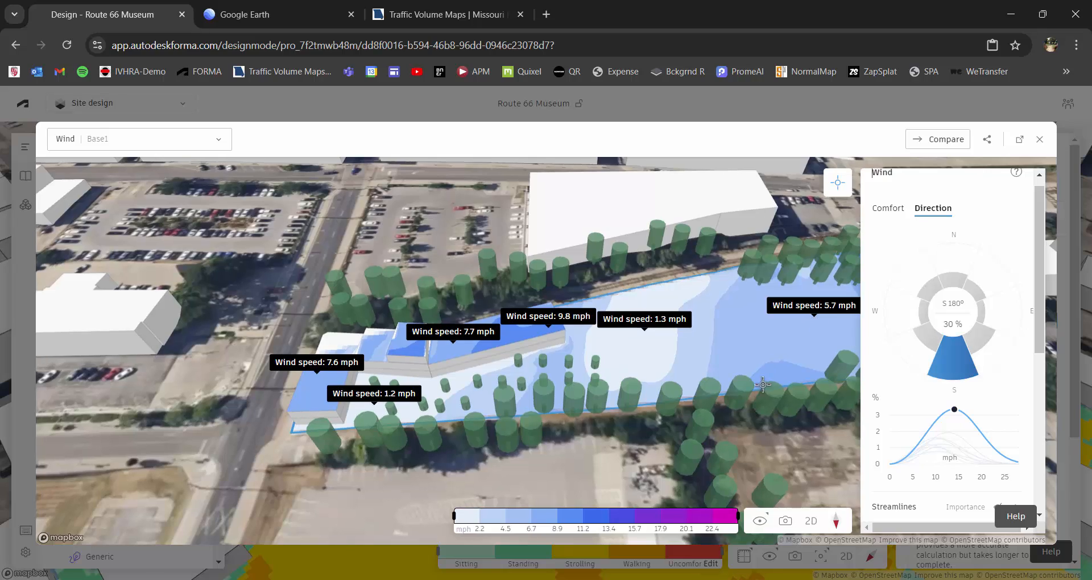
scroll(762, 379, up, 3)
right_drag(767, 374, 677, 388)
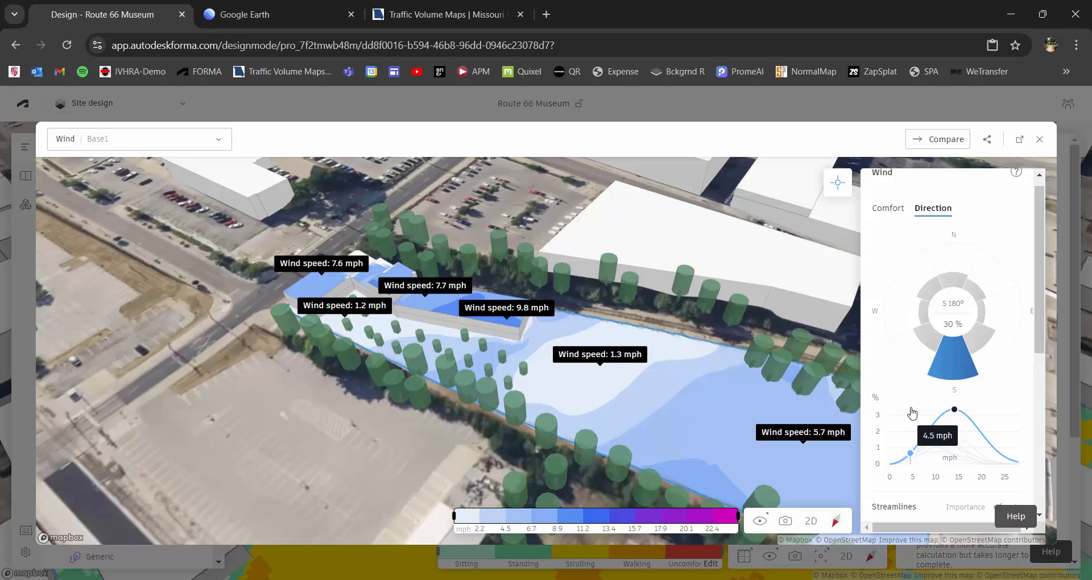
Review the wind rose and the ground and roof wind statistics, and expand the weather data details.
scroll(1046, 350, down, 3)
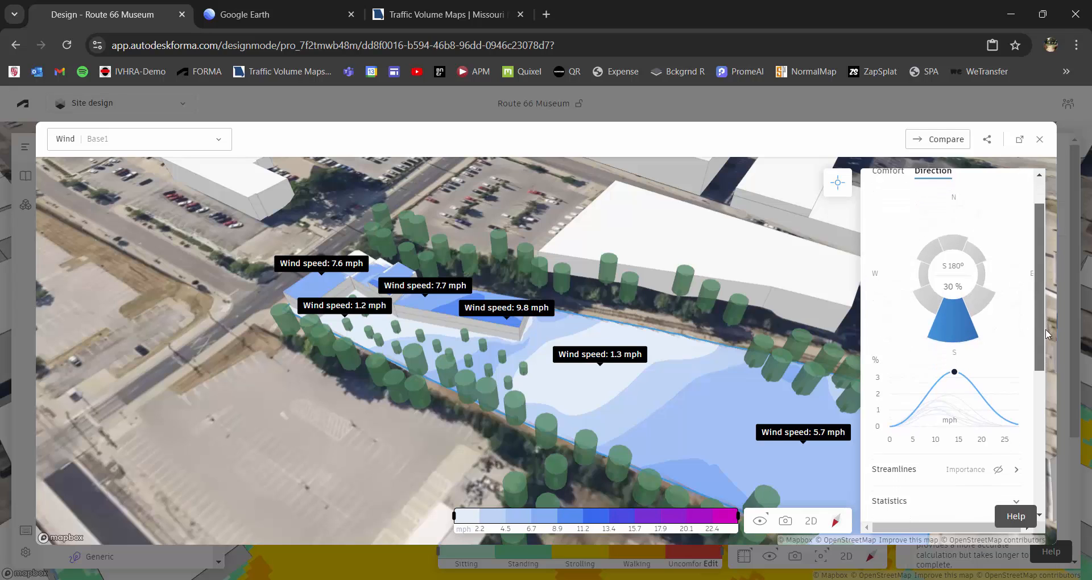
scroll(1047, 378, down, 2)
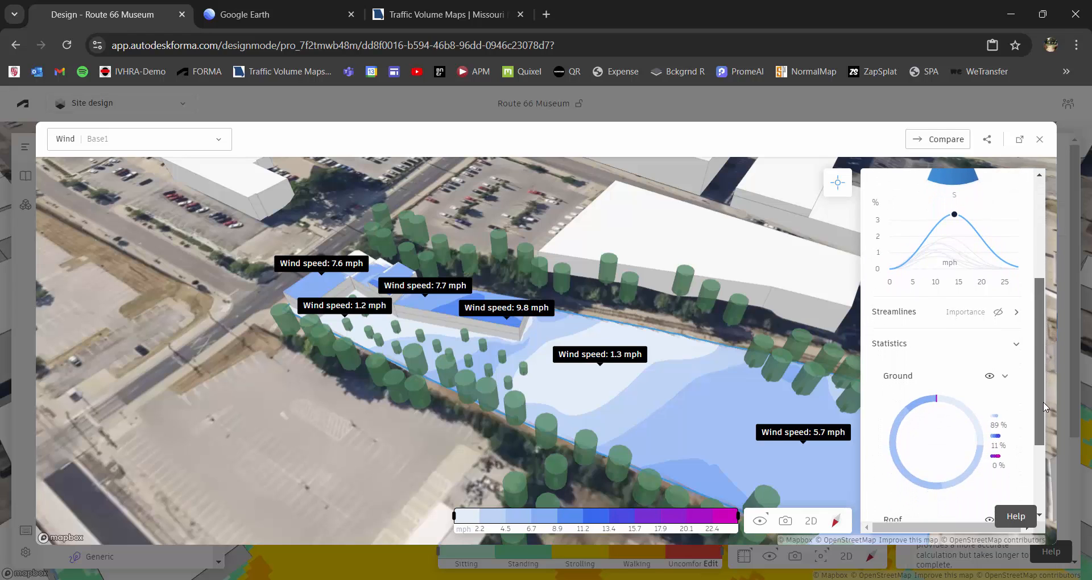
scroll(1044, 411, up, 4)
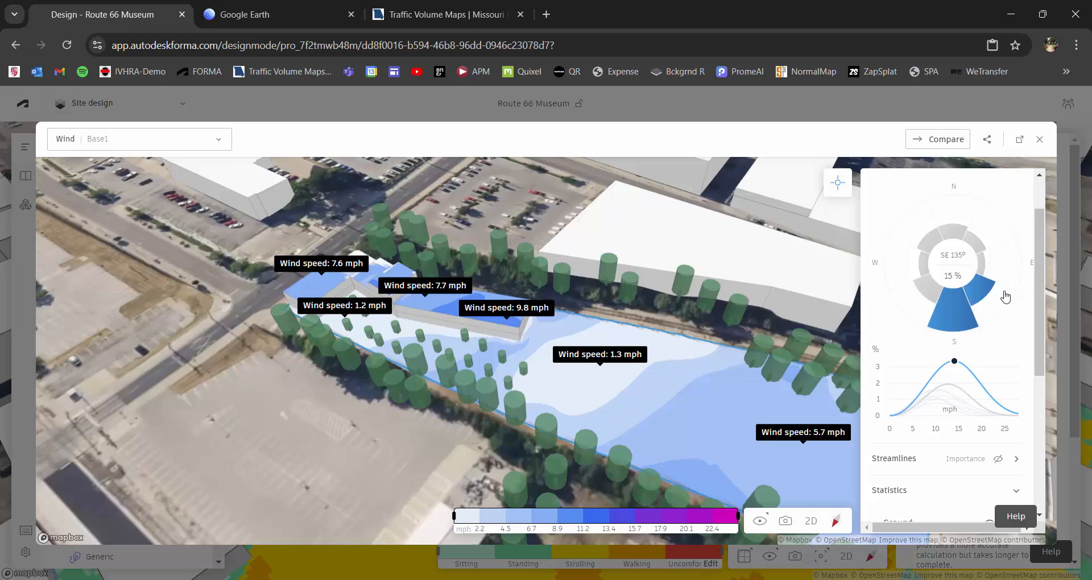
scroll(1052, 407, down, 5)
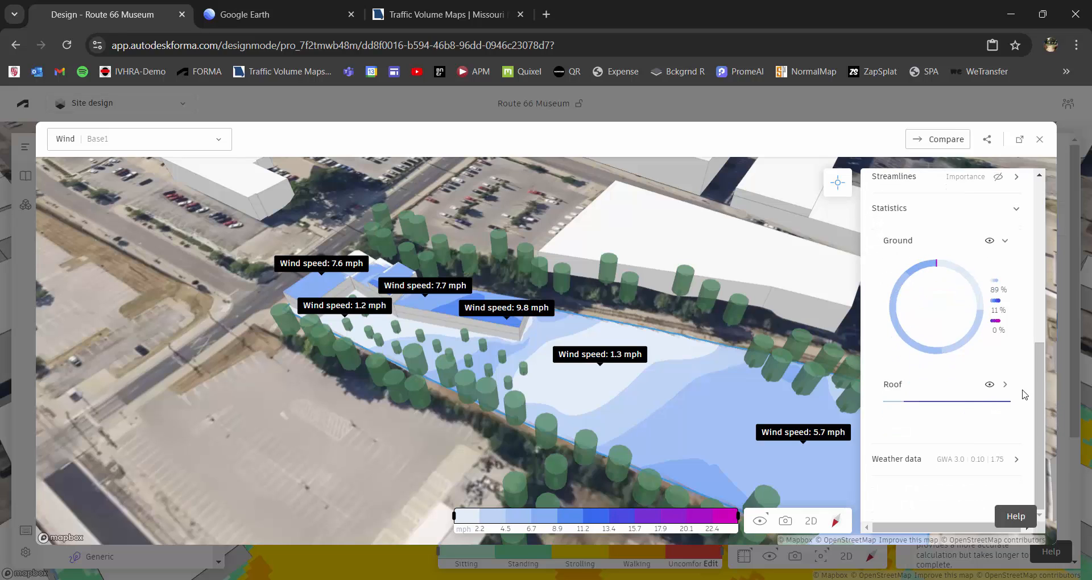
drag(1042, 387, 1033, 220)
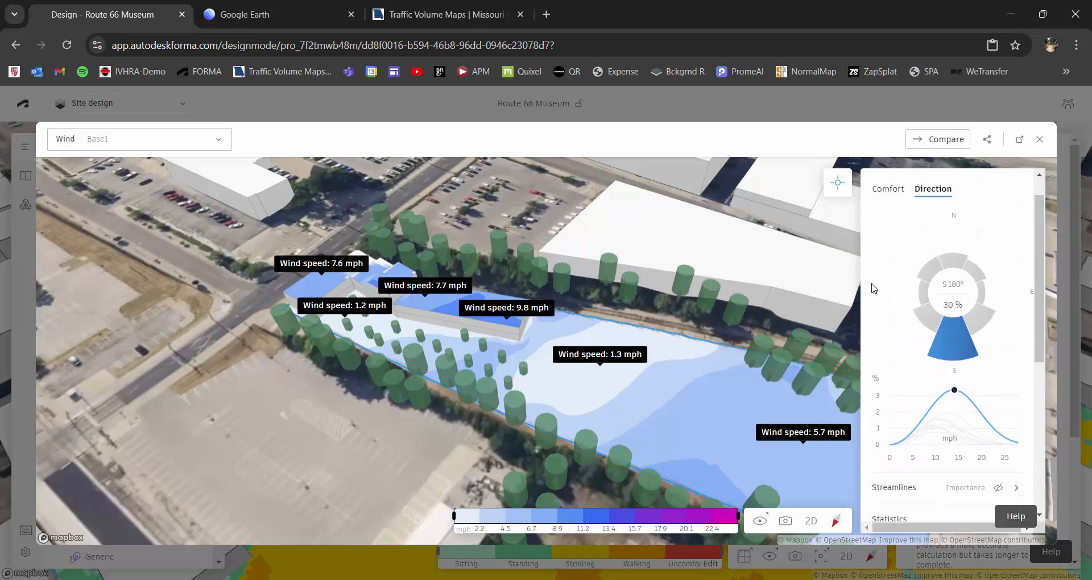
drag(1034, 319, 1040, 489)
click(1018, 462)
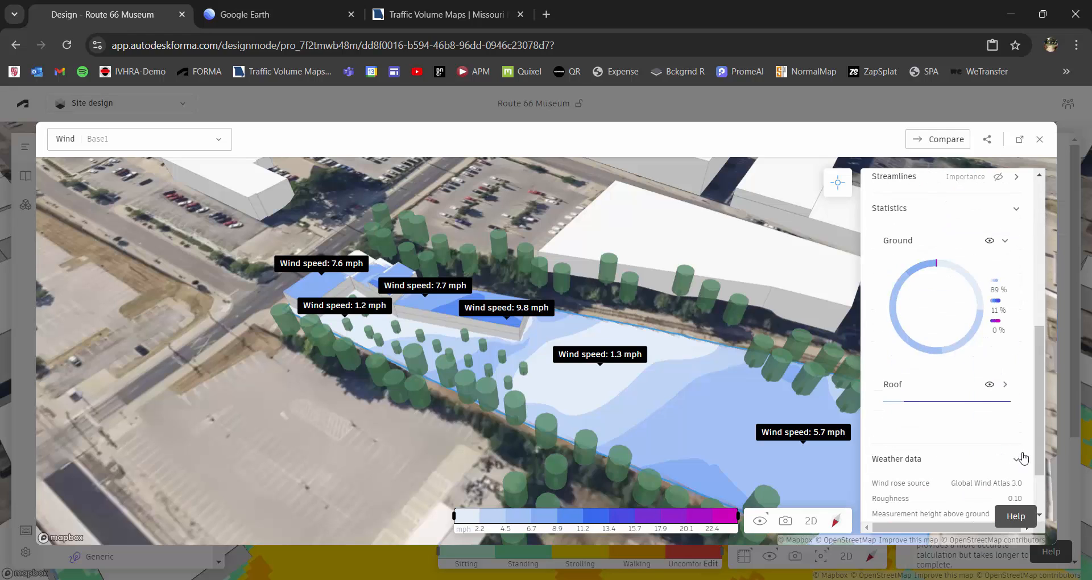
scroll(1021, 458, down, 2)
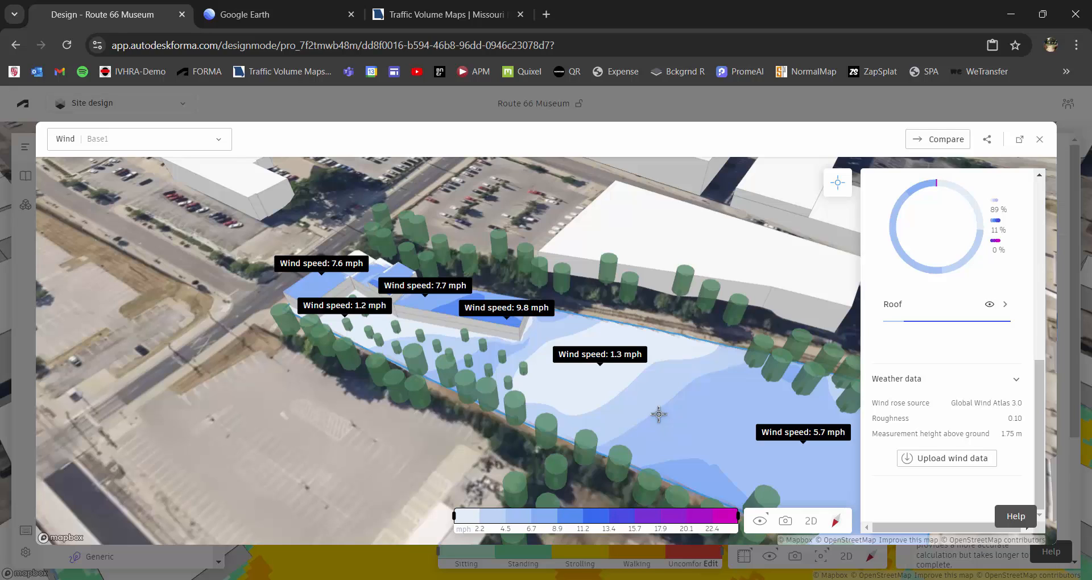
Expand the streamline settings and display the south wind's streamlines over the museum site.
drag(1038, 385, 1045, 291)
click(1017, 317)
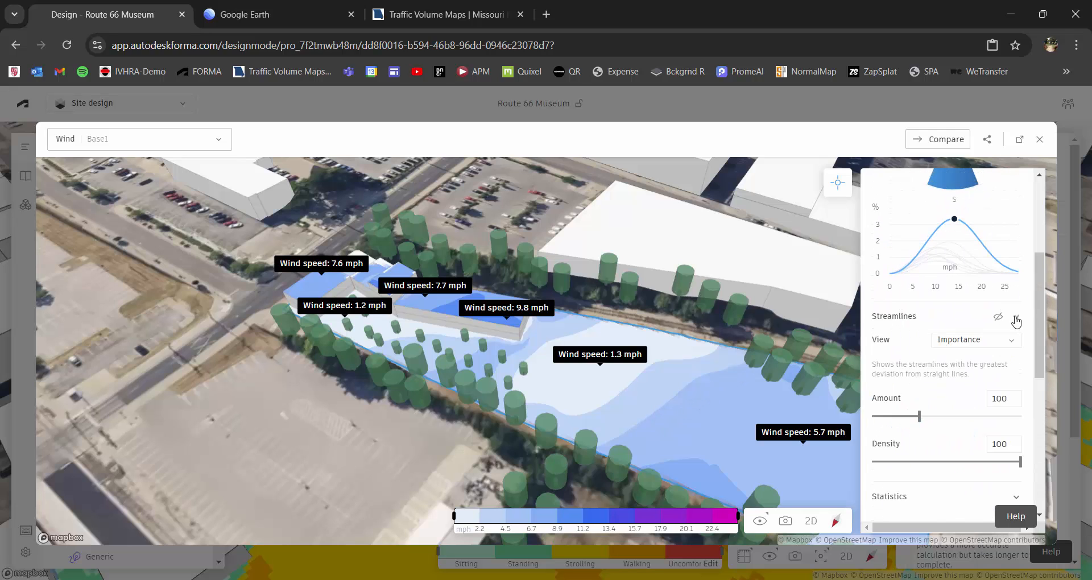
click(999, 317)
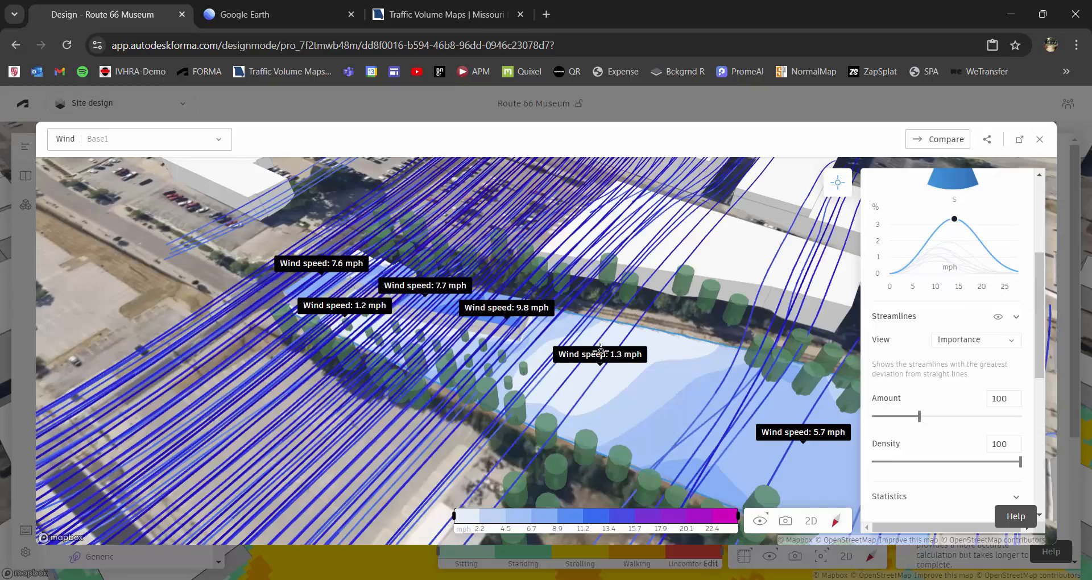
scroll(733, 417, up, 3)
right_drag(733, 417, 645, 406)
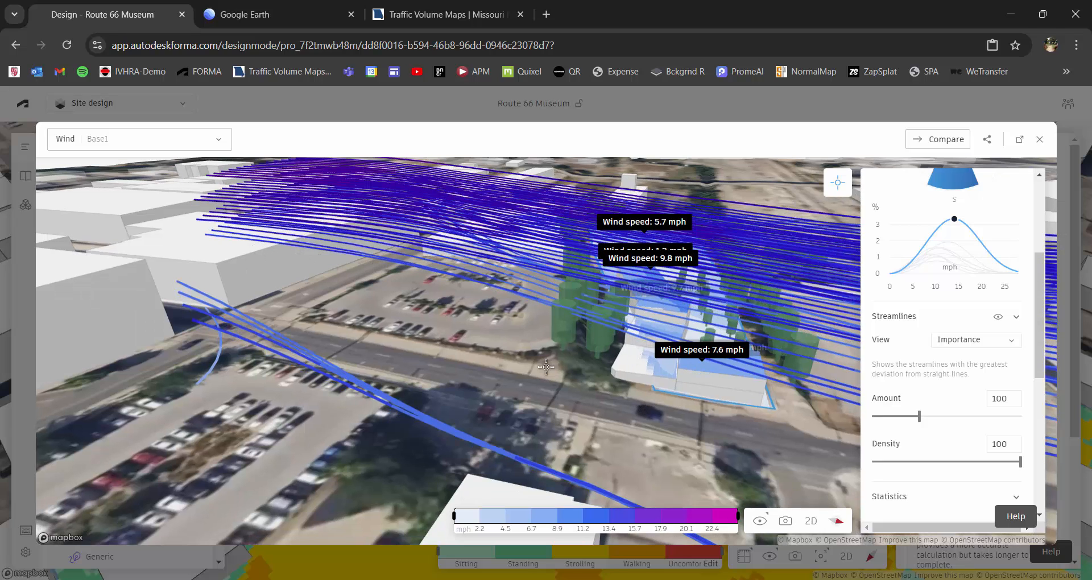
Examine the wind streamlines around the museum from a low street-side angle and from above the courtyard.
scroll(546, 367, up, 5)
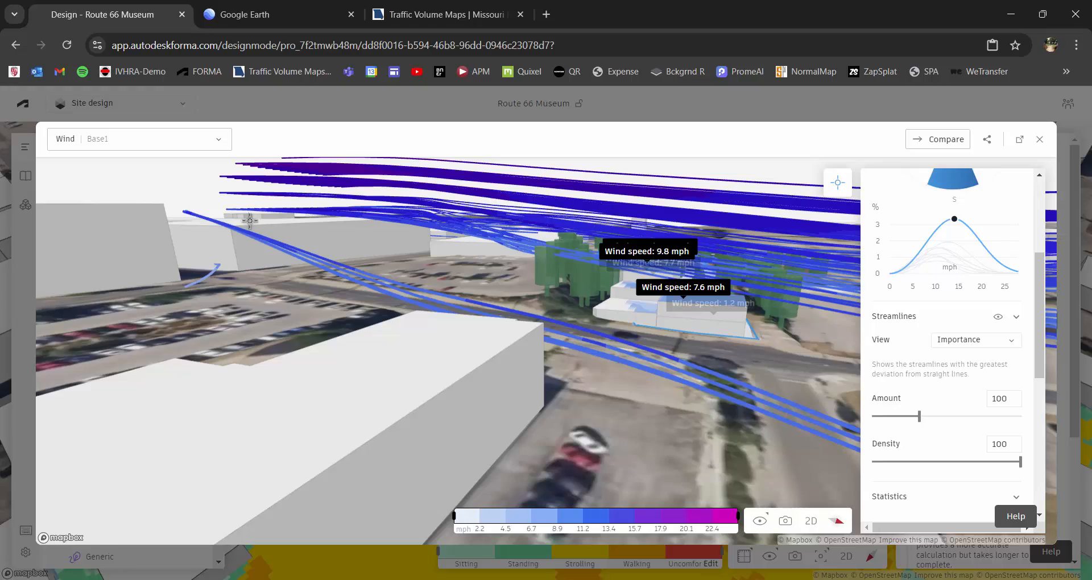
right_drag(555, 270, 528, 270)
right_drag(676, 284, 610, 335)
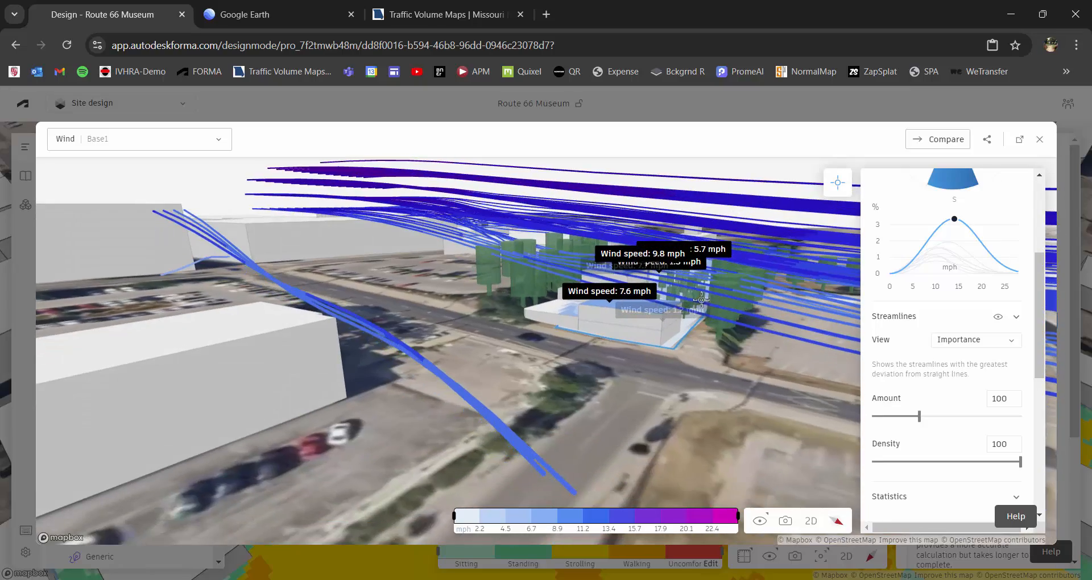
right_drag(702, 300, 557, 350)
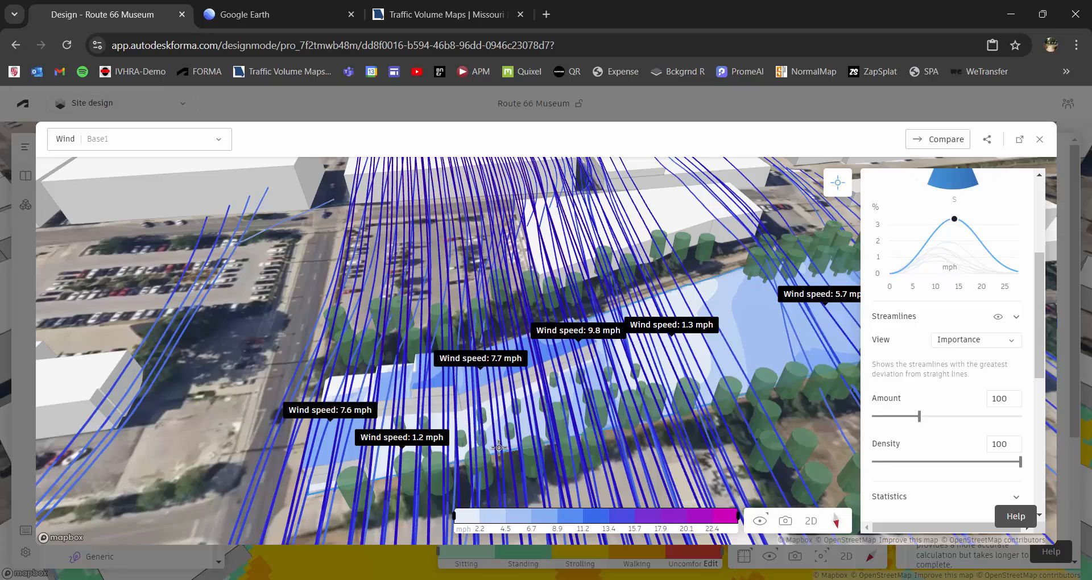
right_drag(528, 408, 368, 346)
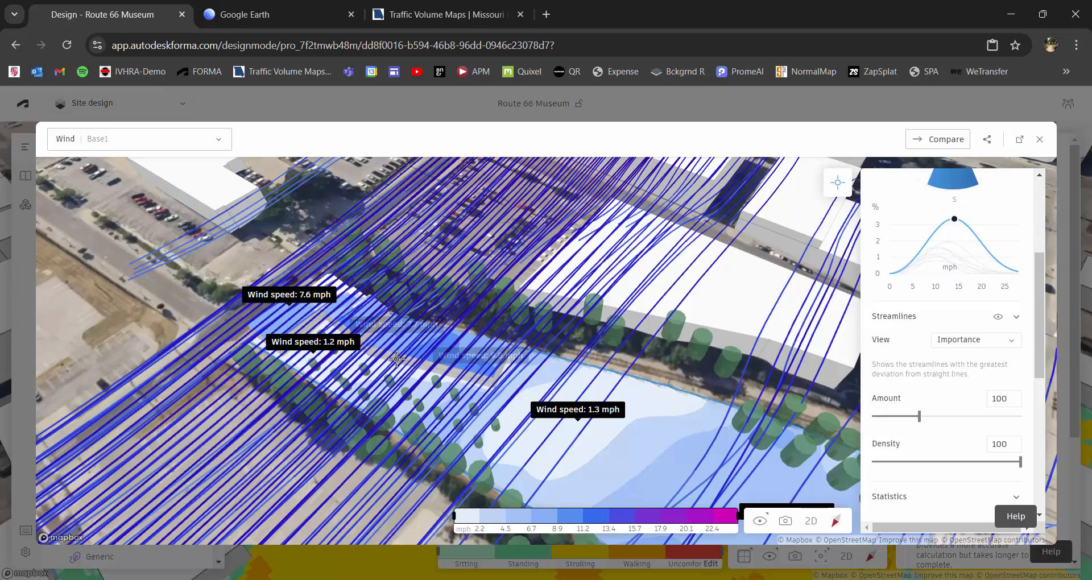
right_drag(511, 405, 473, 397)
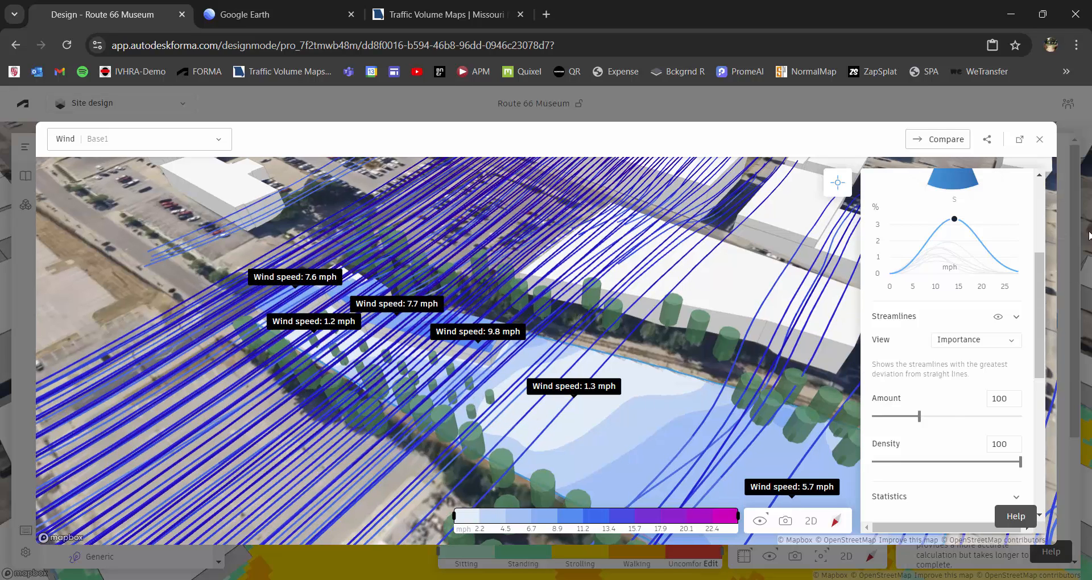
Close the detailed wind results and open the microclimate analysis.
click(1039, 139)
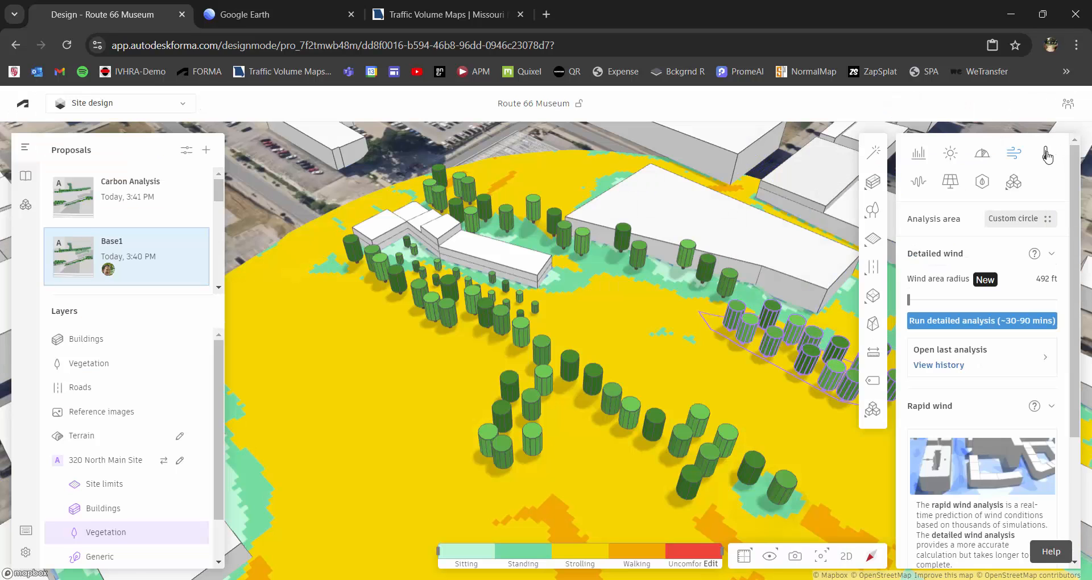
click(1045, 153)
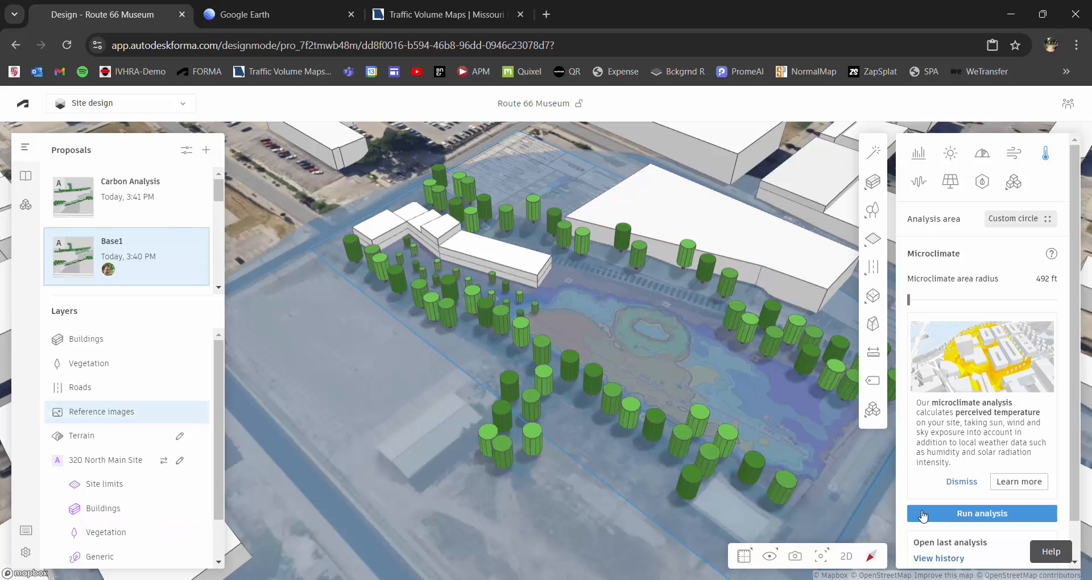
Open the last saved microclimate analysis for Base1 and examine the perceived temperature map from opposite sides of the site.
click(961, 557)
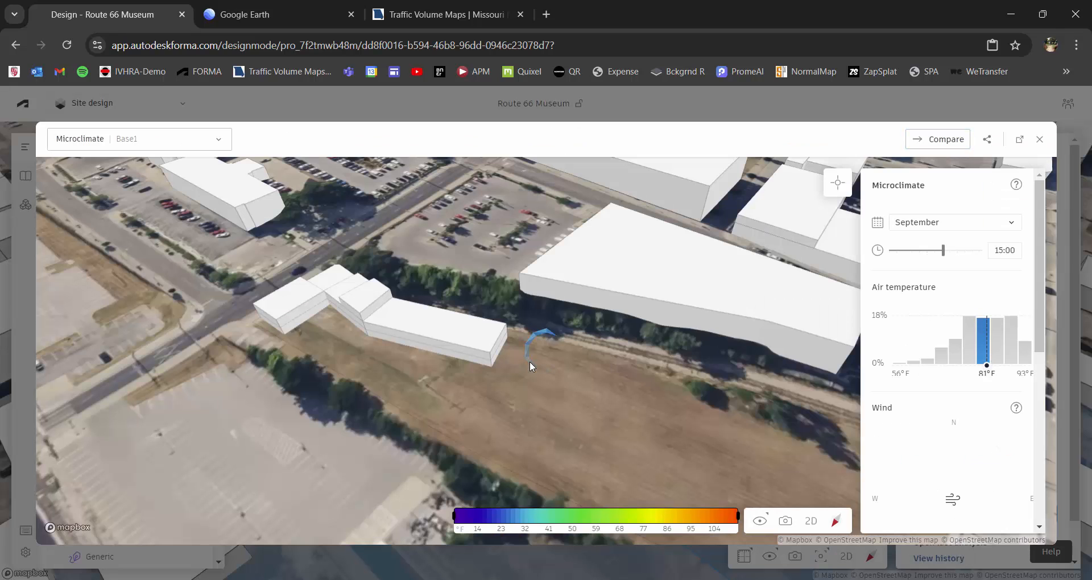
scroll(520, 370, down, 3)
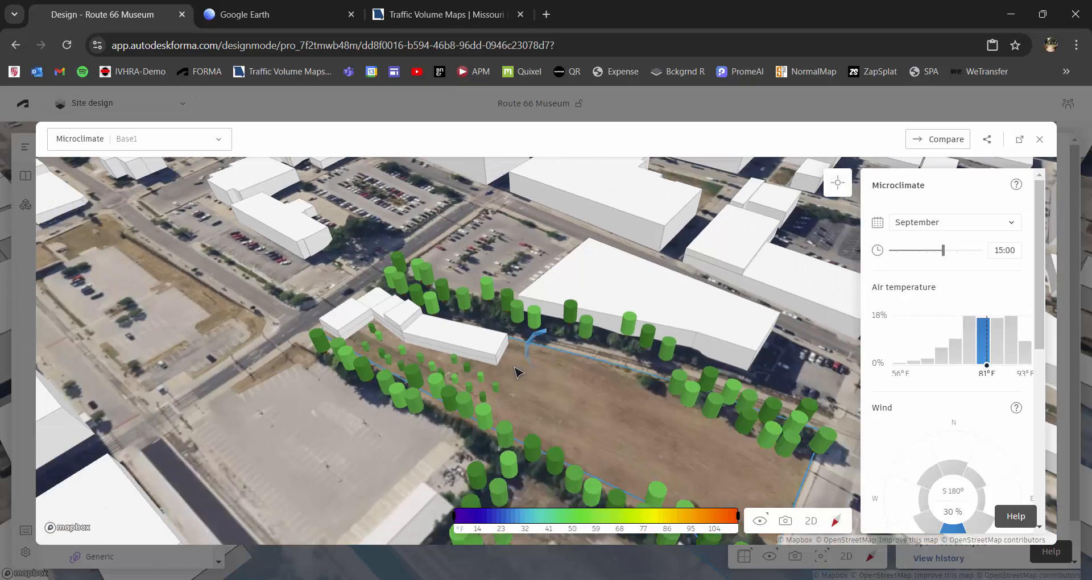
scroll(520, 376, down, 2)
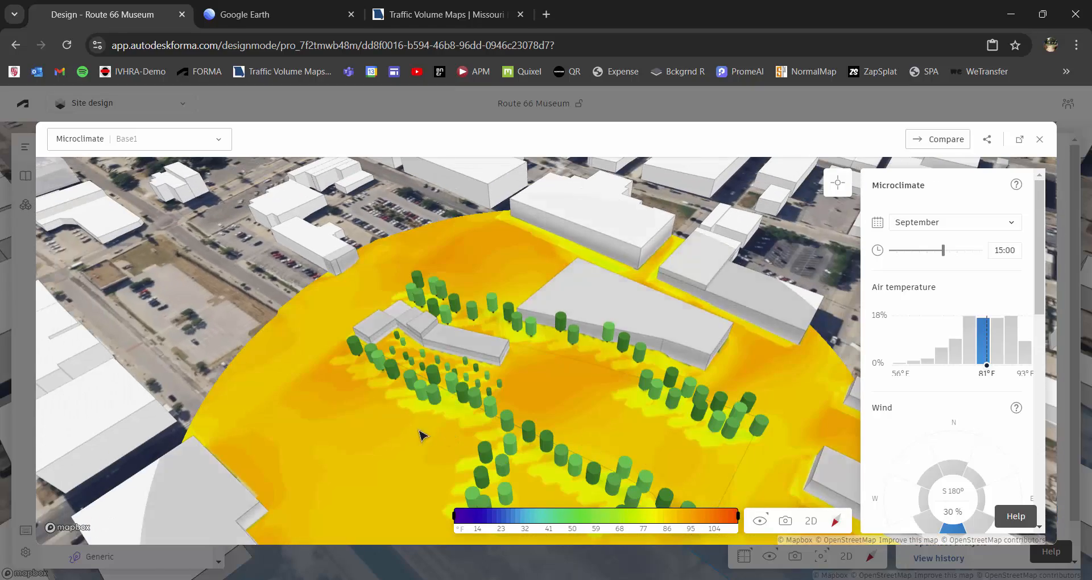
right_drag(421, 435, 515, 431)
drag(515, 432, 464, 376)
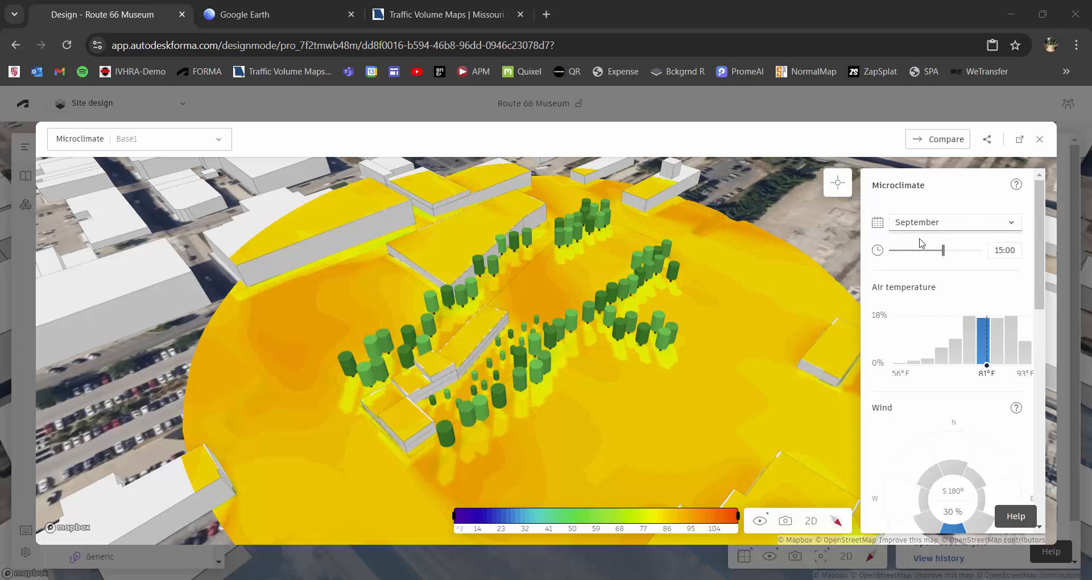
scroll(541, 415, up, 2)
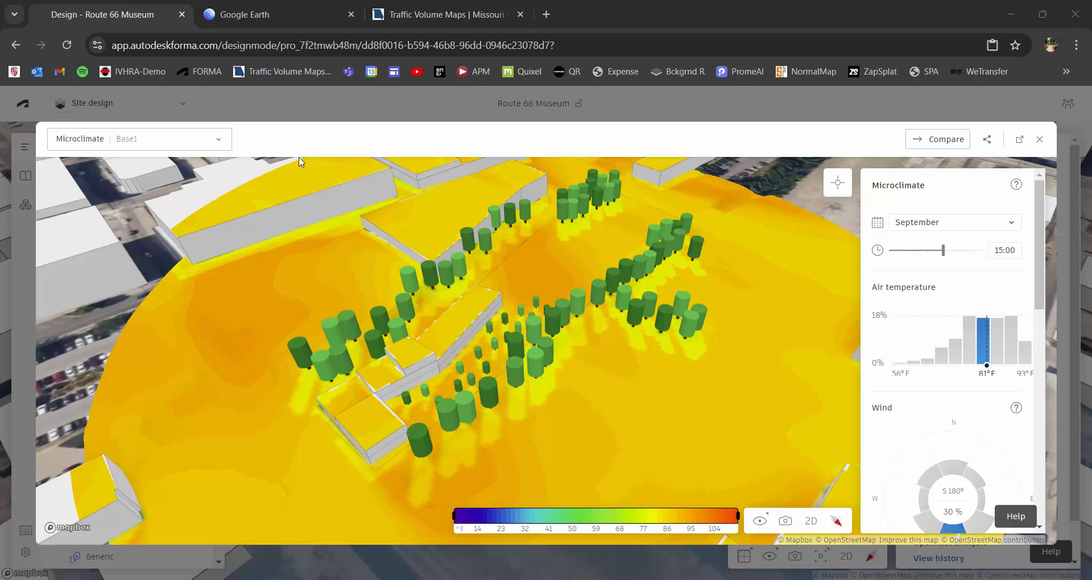
Probe the perceived temperature on the open ground, among the small trees, beside the front building volume and on the museum roof.
click(838, 182)
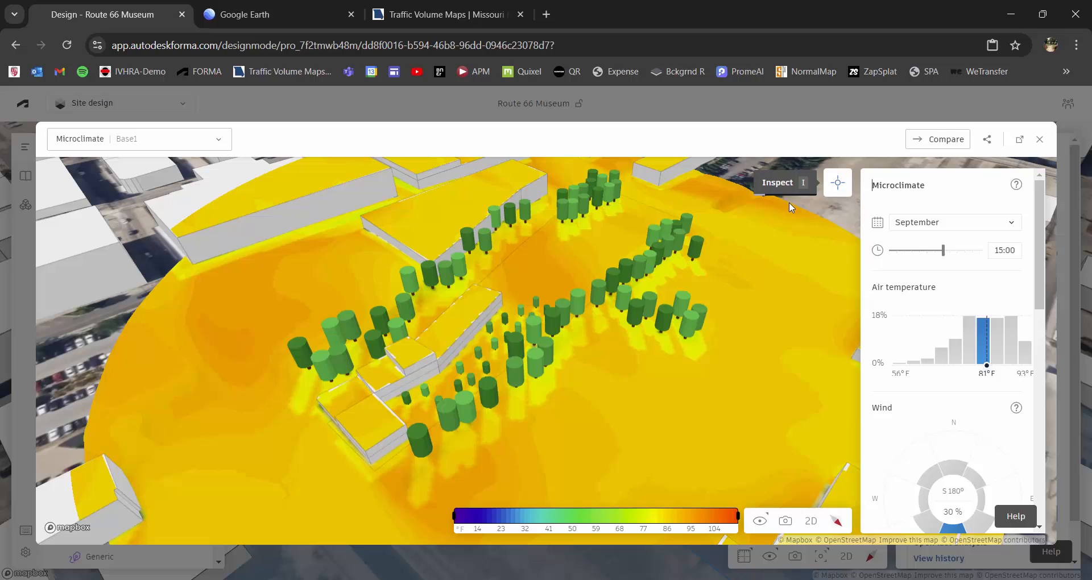
click(618, 237)
click(541, 267)
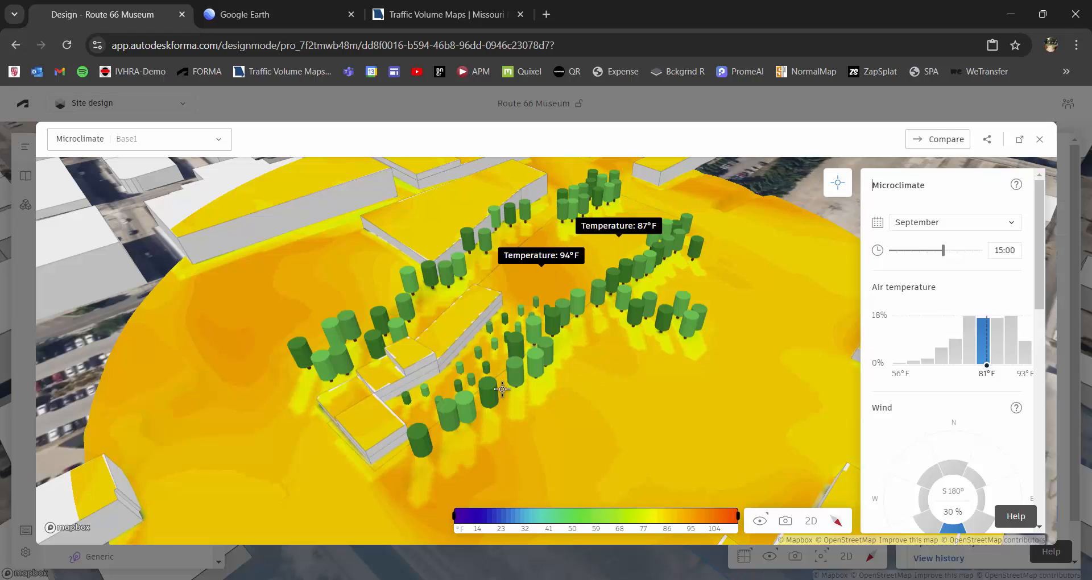
click(493, 359)
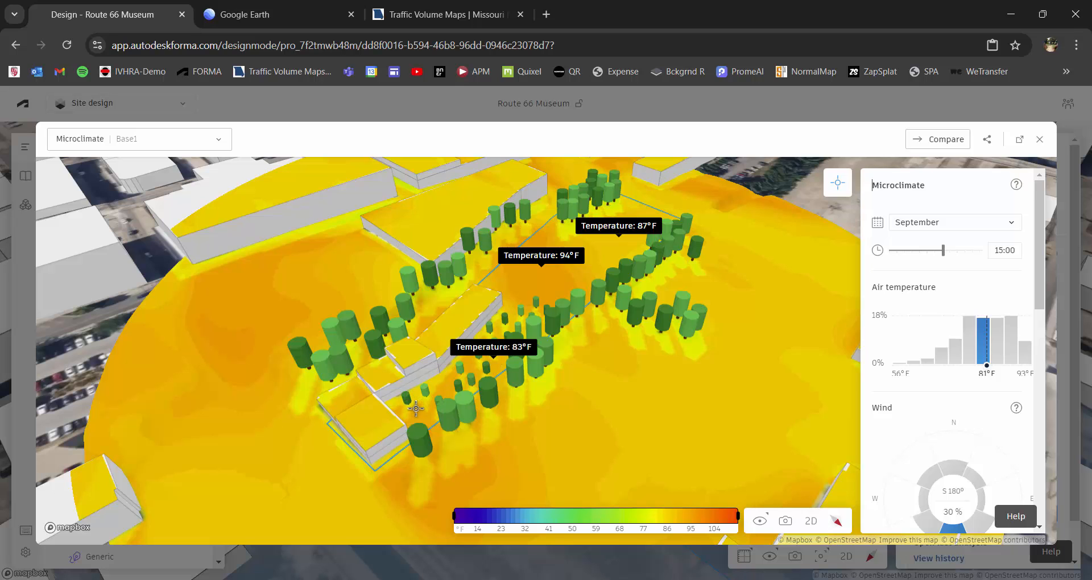
click(416, 409)
scroll(514, 401, up, 5)
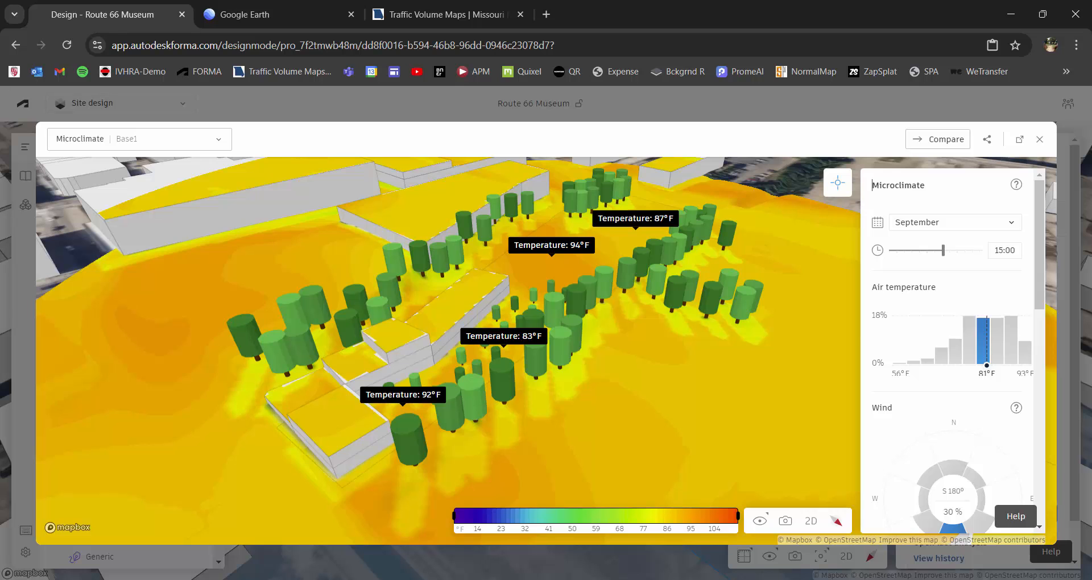
right_drag(230, 416, 278, 421)
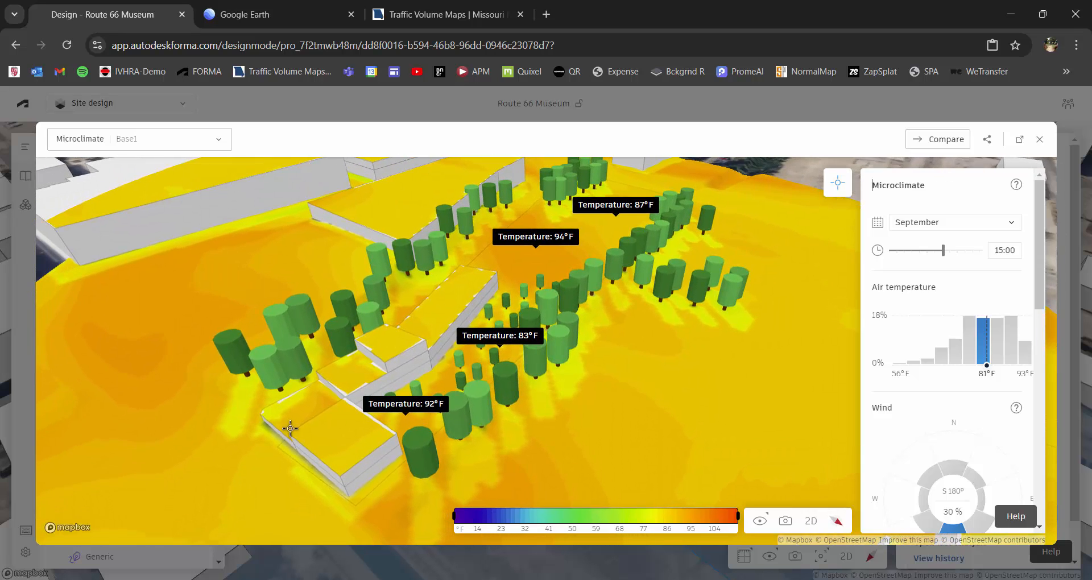
click(433, 319)
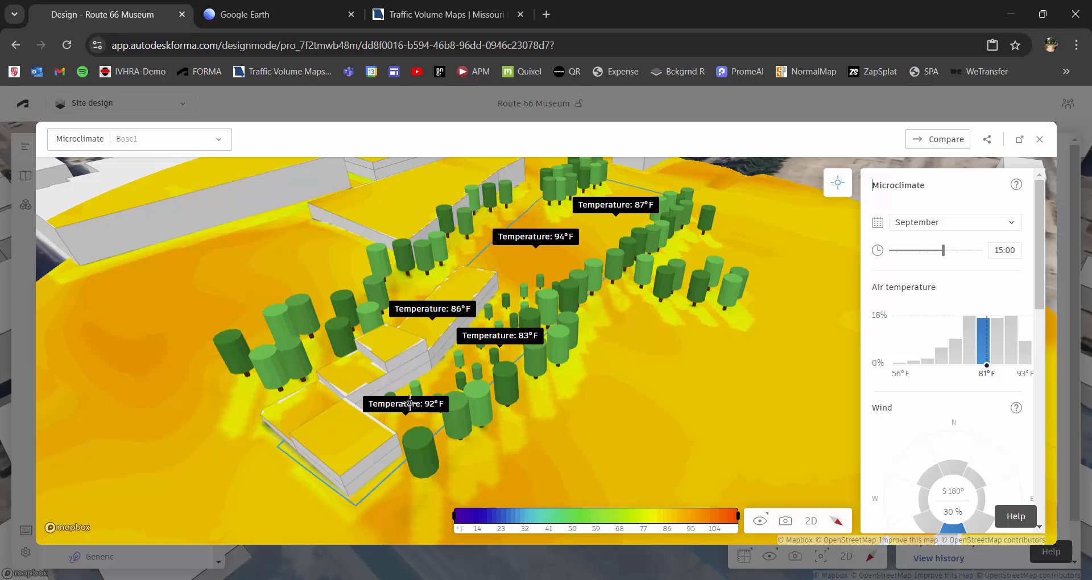
right_drag(408, 387, 405, 383)
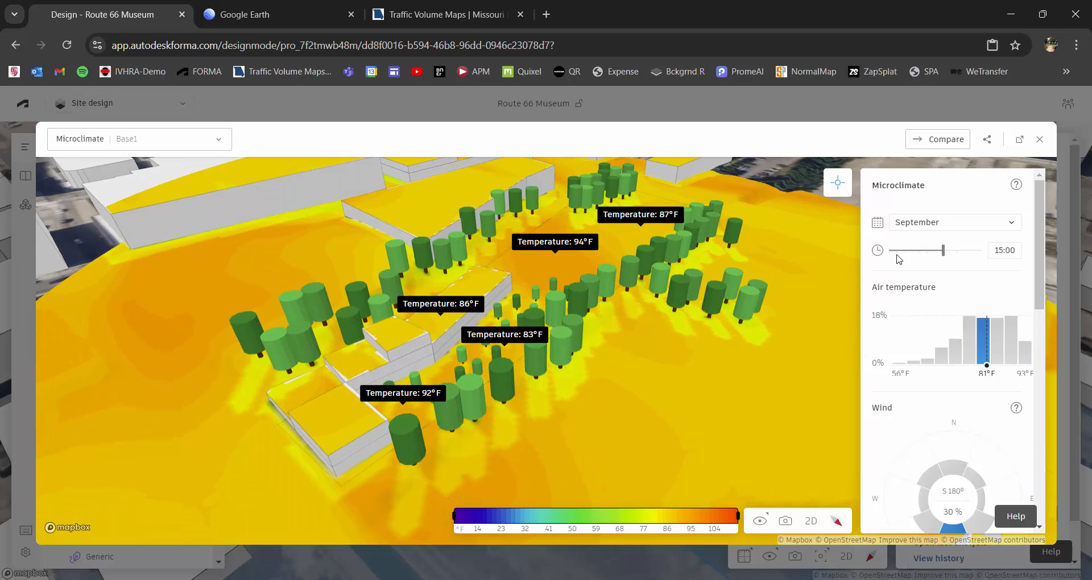
Set the microclimate results to July at 11:00 and examine the probed points around the museum.
drag(935, 250, 913, 250)
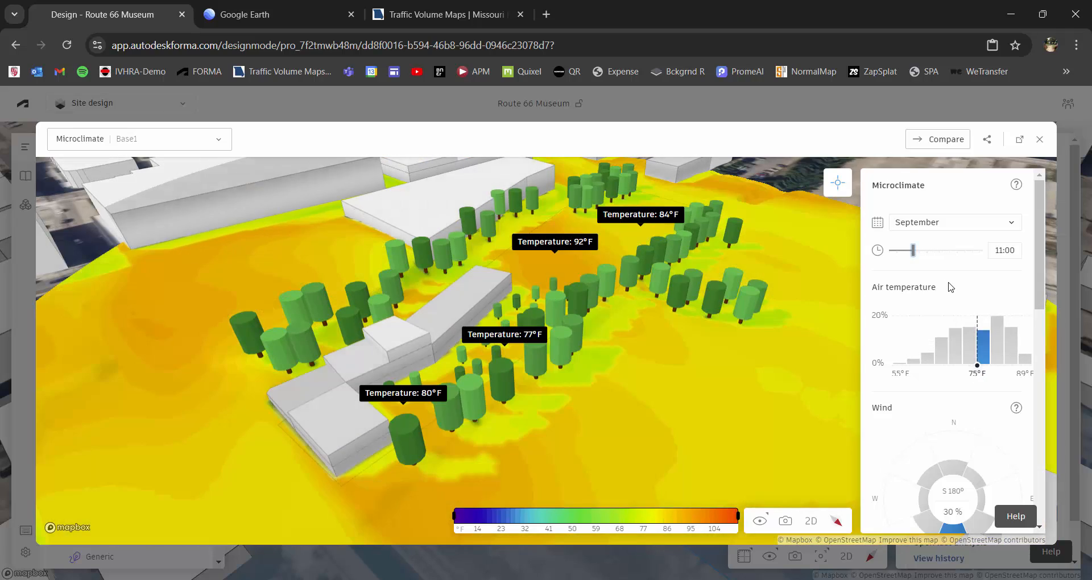
click(1011, 227)
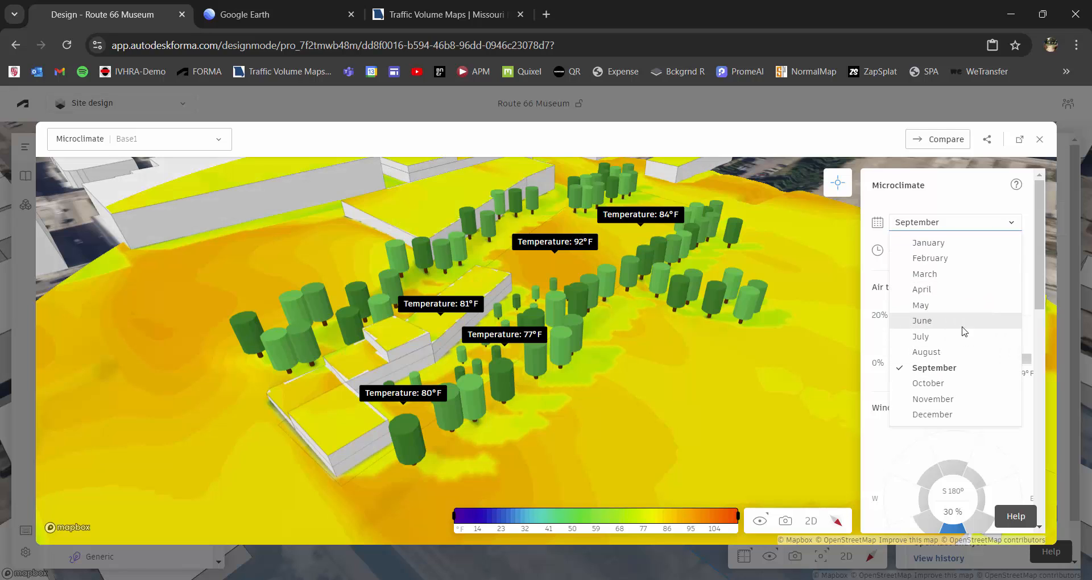
click(920, 337)
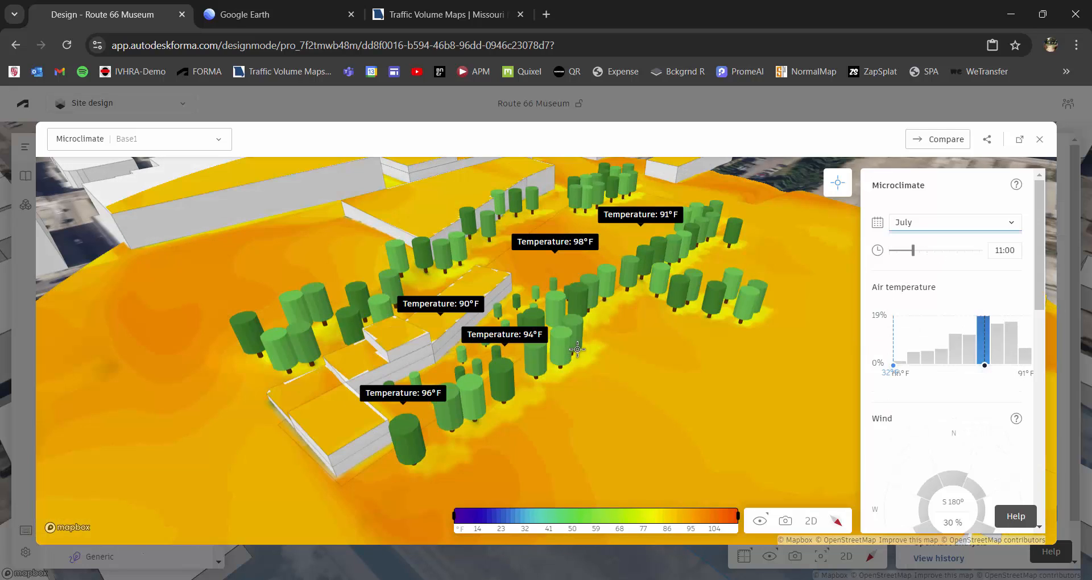
right_drag(577, 350, 565, 345)
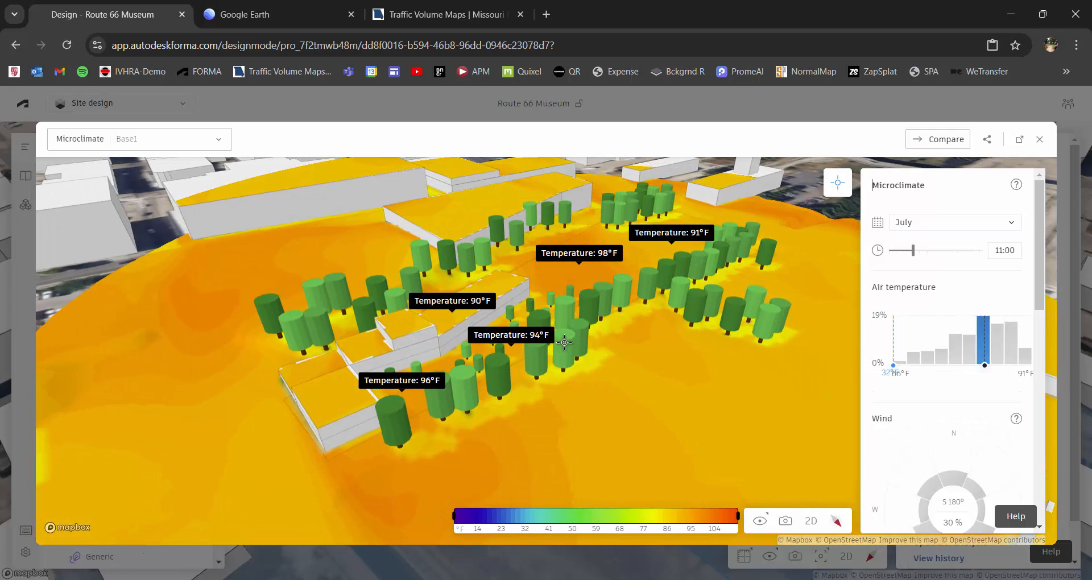
scroll(564, 342, up, 2)
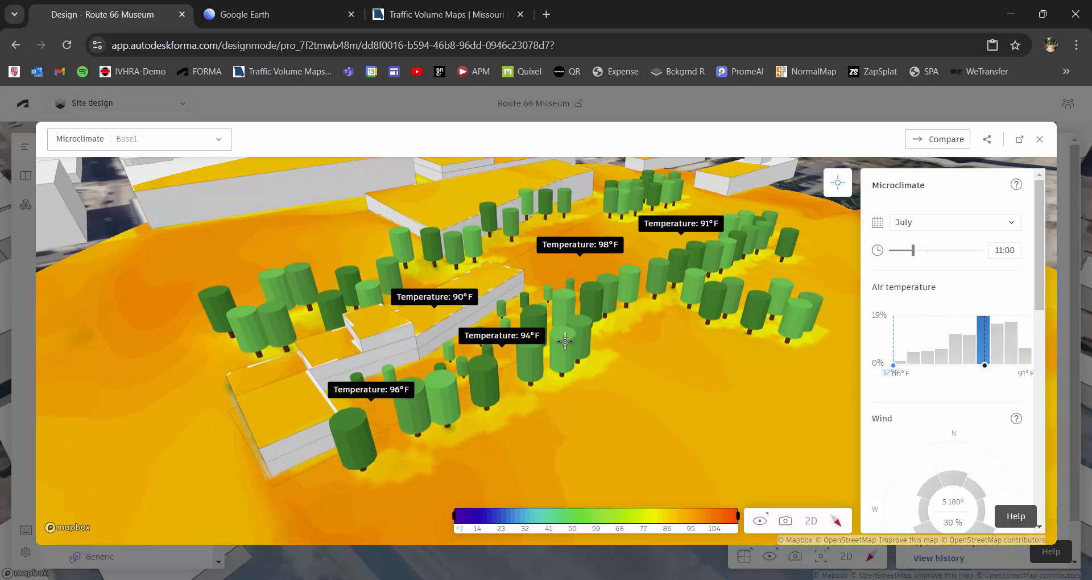
right_drag(544, 373, 566, 385)
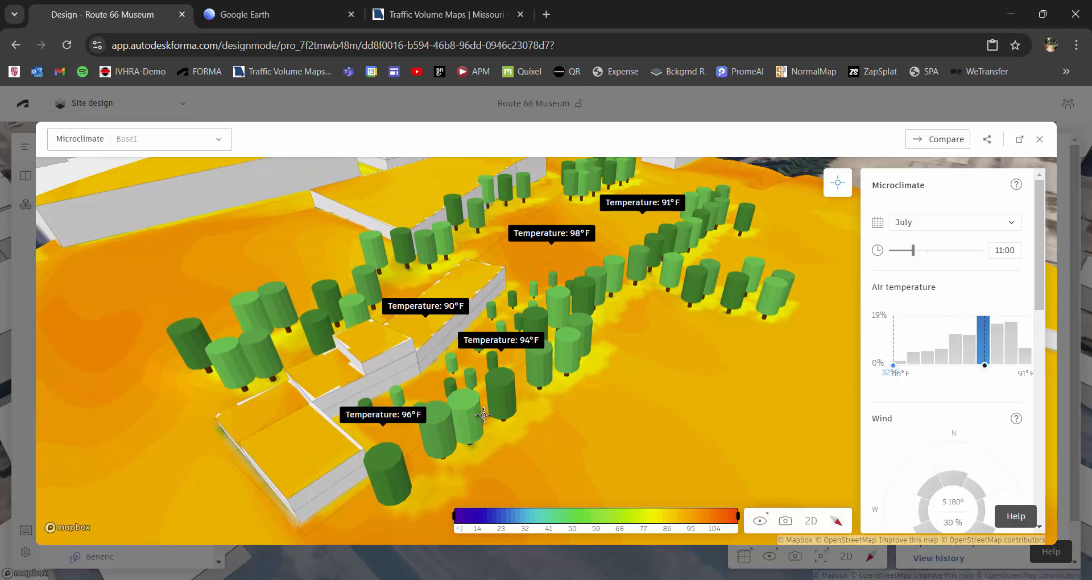
right_drag(719, 404, 708, 411)
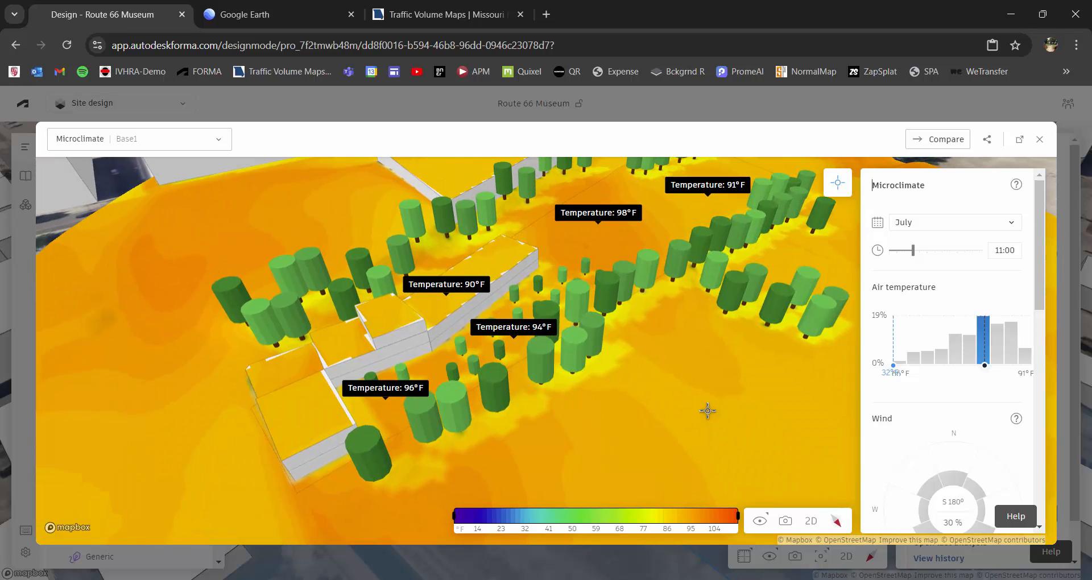
Set the July microclimate time to 16:00, review the site, and close the analysis.
drag(913, 251, 951, 251)
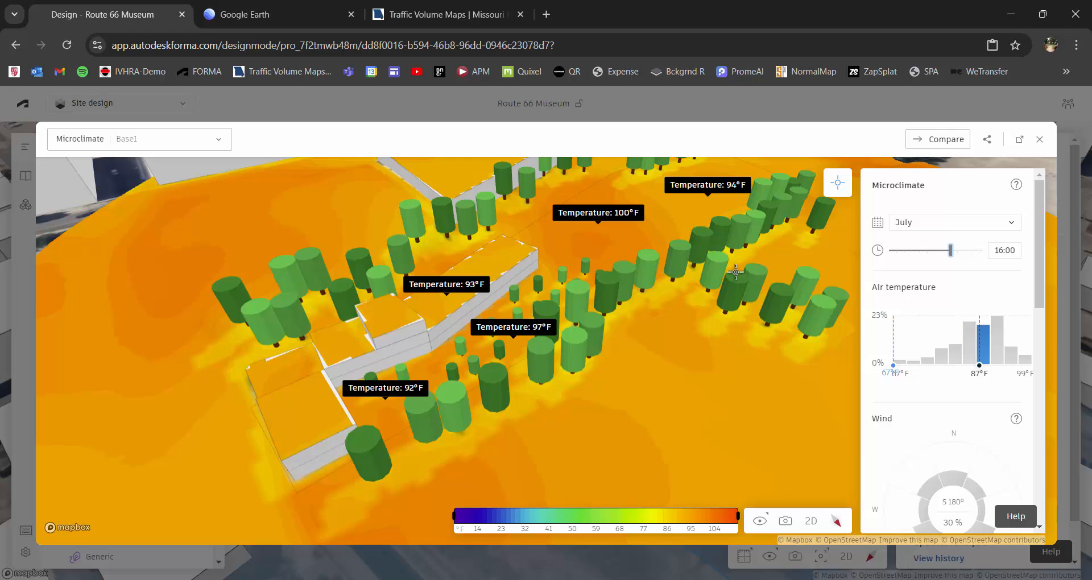
right_drag(736, 270, 686, 275)
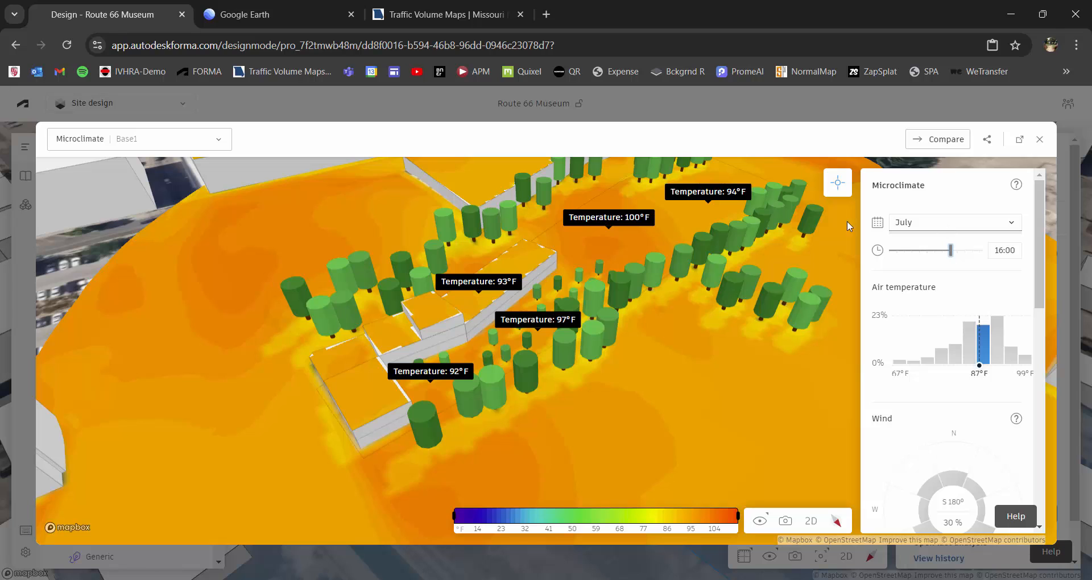
click(1040, 140)
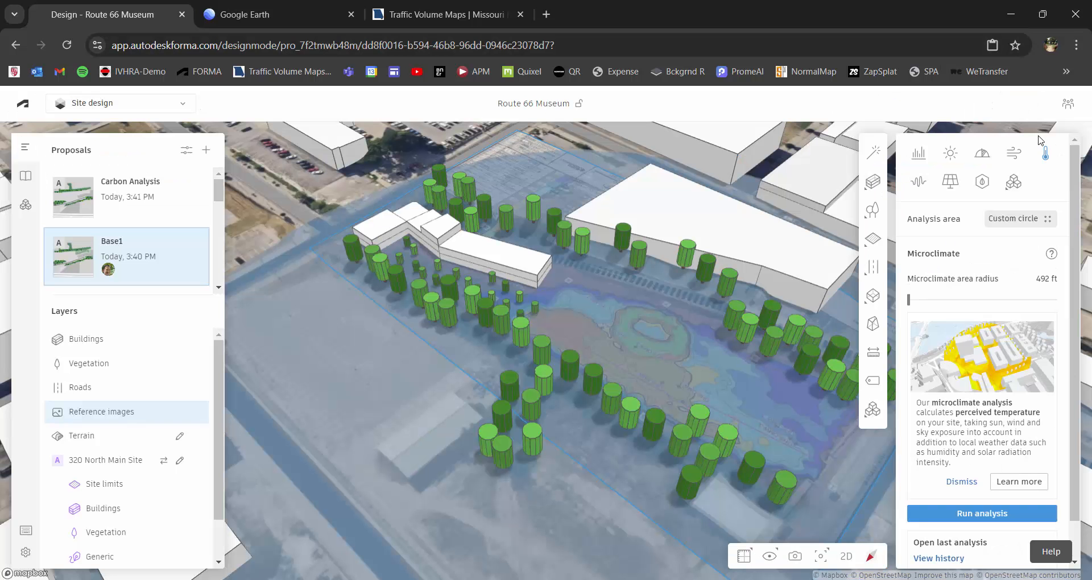
Switch to the noise analysis and open the last saved detailed noise result for Base1.
click(919, 182)
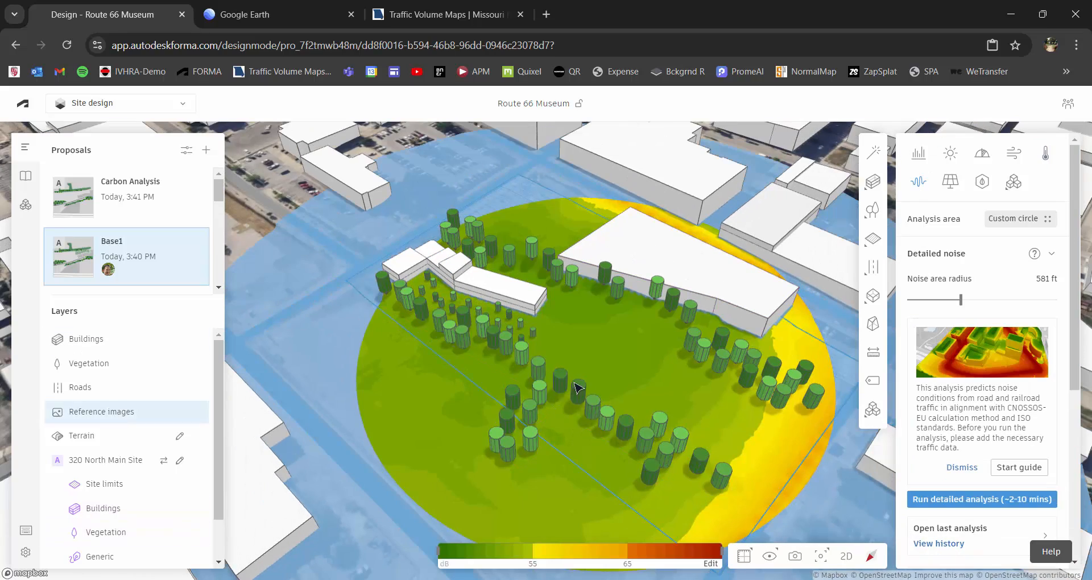
middle_drag(660, 399, 629, 354)
scroll(629, 354, down, 1)
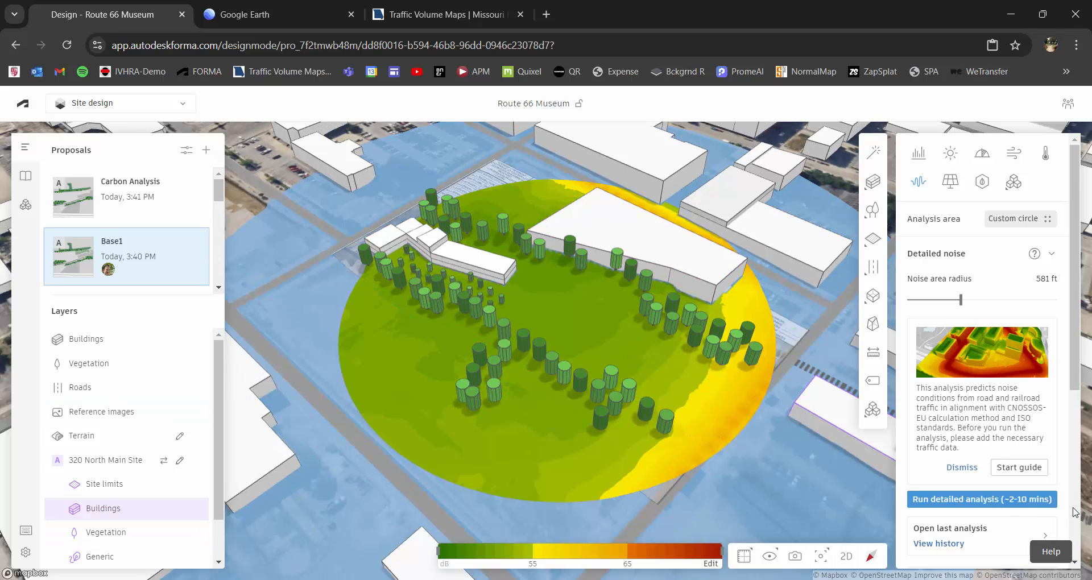
click(994, 534)
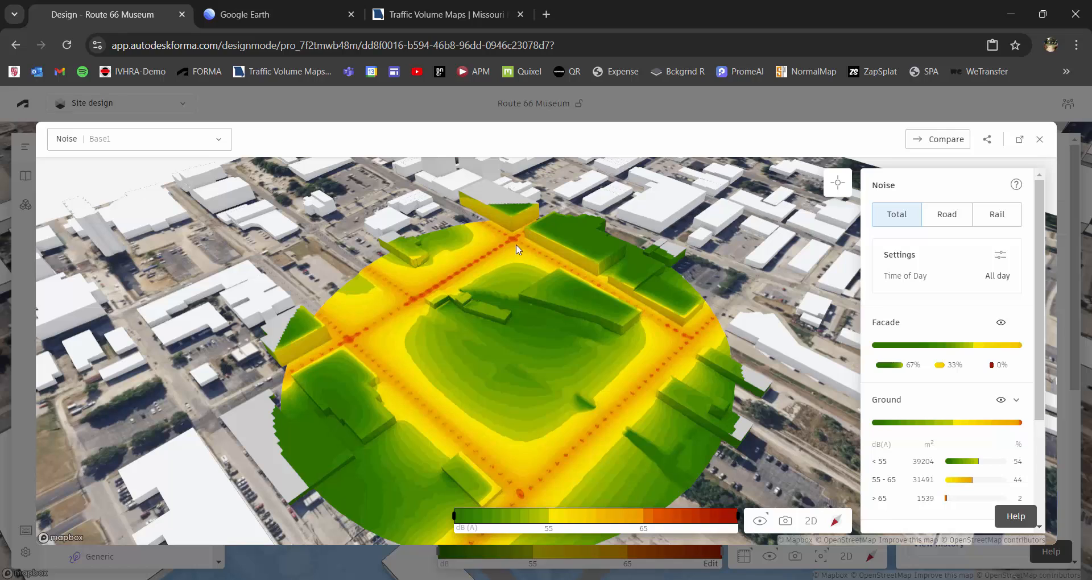
Examine the total noise levels along the surrounding roads, at the museum's street end and in the sheltered area behind it.
scroll(369, 323, up, 2)
scroll(414, 292, up, 4)
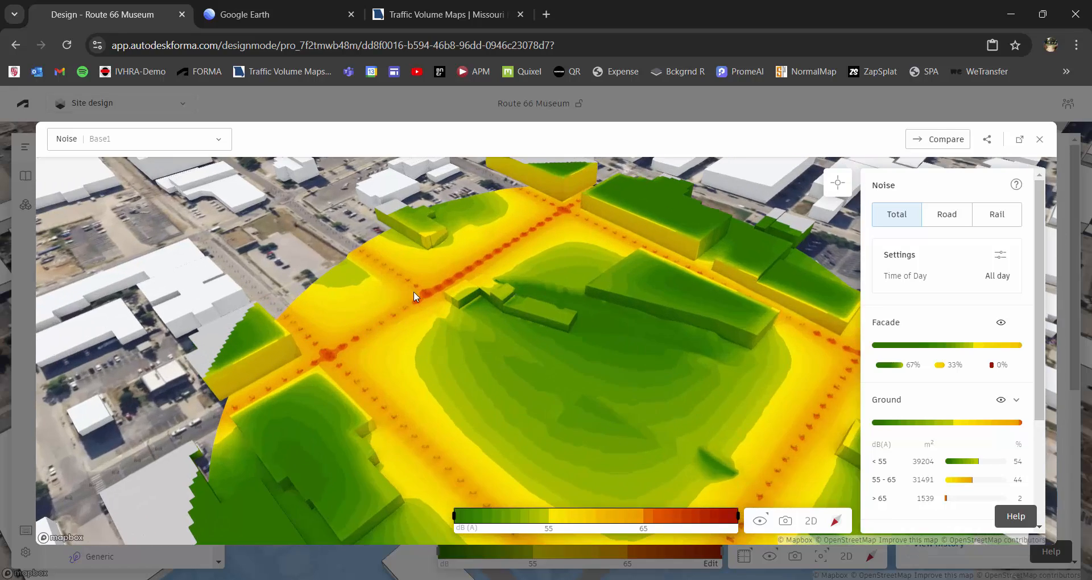
scroll(484, 323, up, 2)
scroll(436, 447, up, 2)
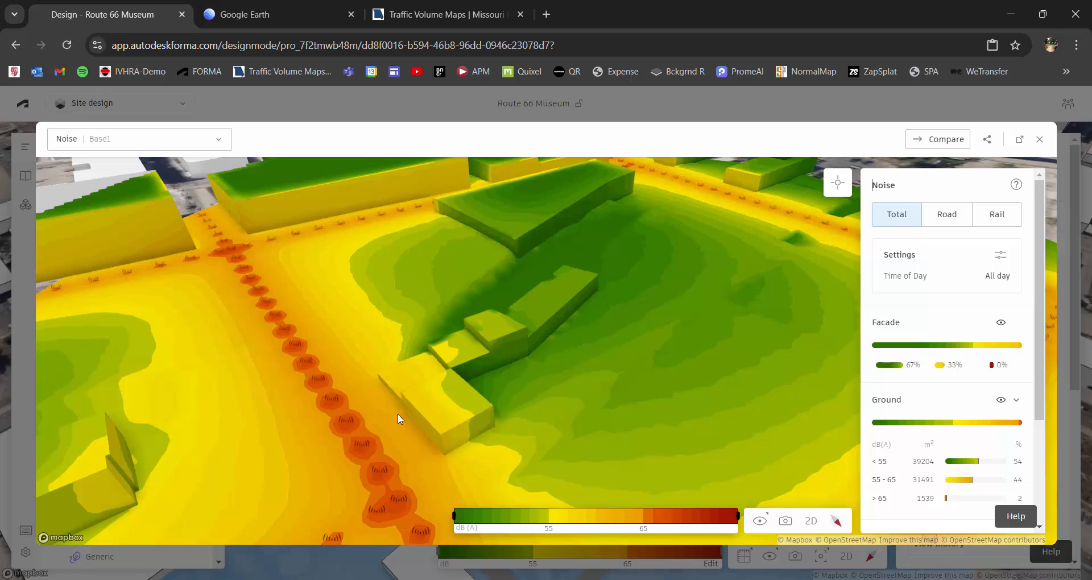
scroll(391, 428, down, 2)
scroll(397, 426, down, 1)
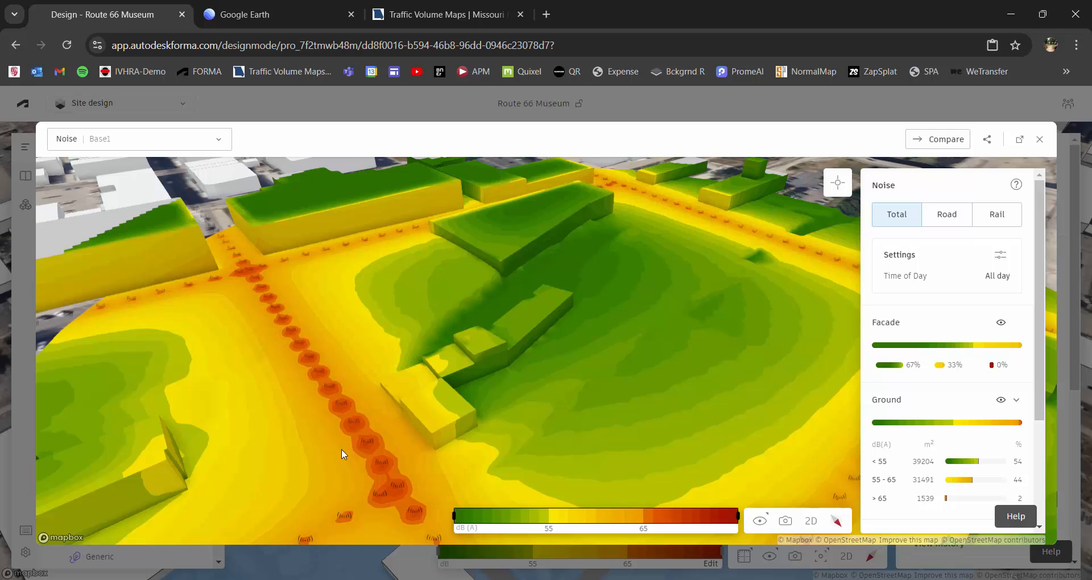
scroll(410, 443, down, 1)
right_drag(435, 437, 409, 405)
scroll(480, 404, up, 1)
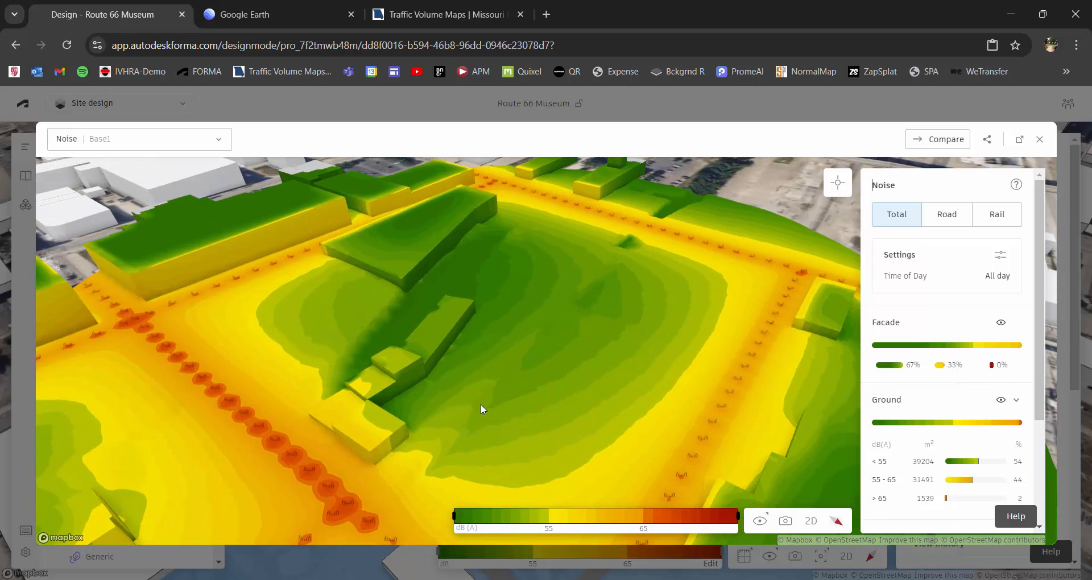
scroll(480, 404, down, 1)
scroll(493, 401, down, 1)
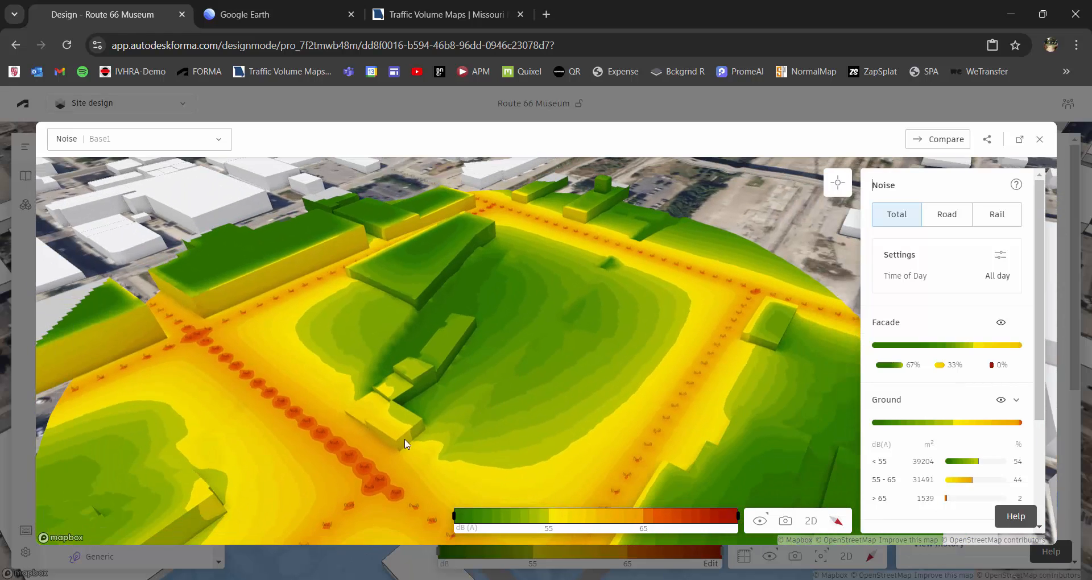
scroll(377, 431, up, 2)
scroll(378, 432, up, 1)
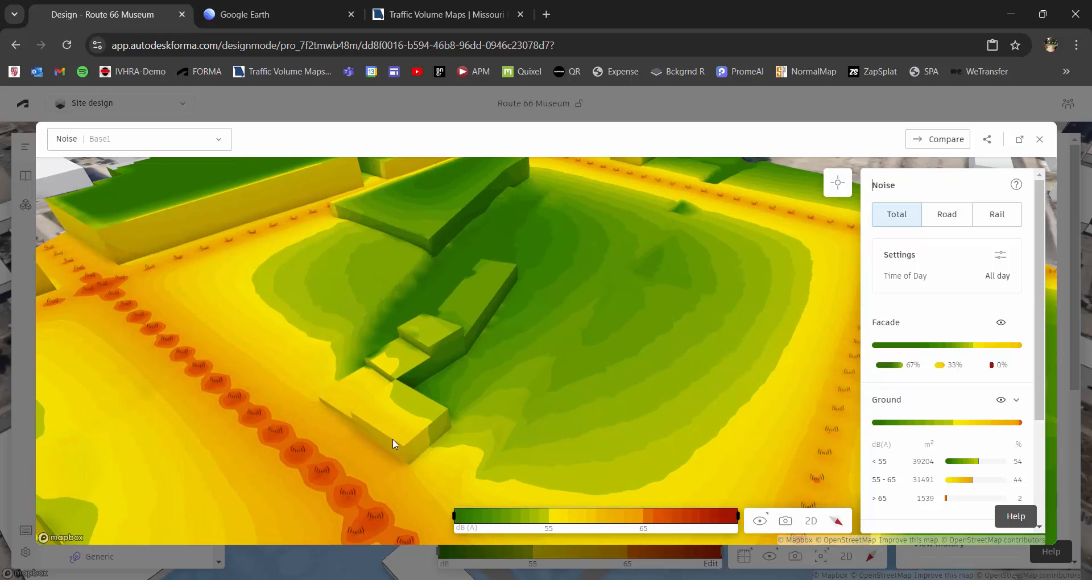
scroll(398, 444, down, 2)
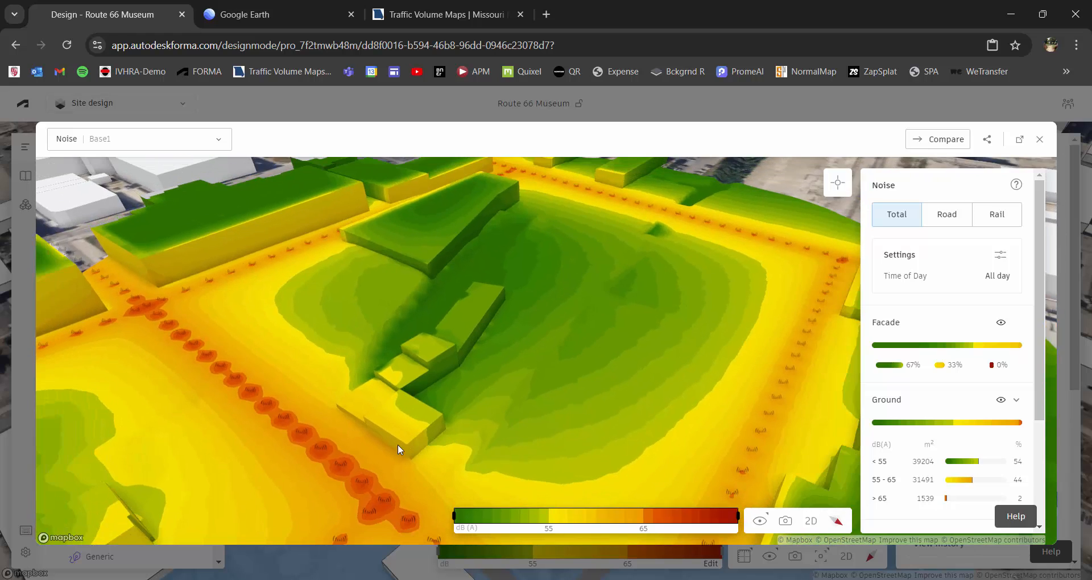
Inspect the noise on the museum's street-facing facade from a low angle and again from above.
right_drag(397, 444, 402, 408)
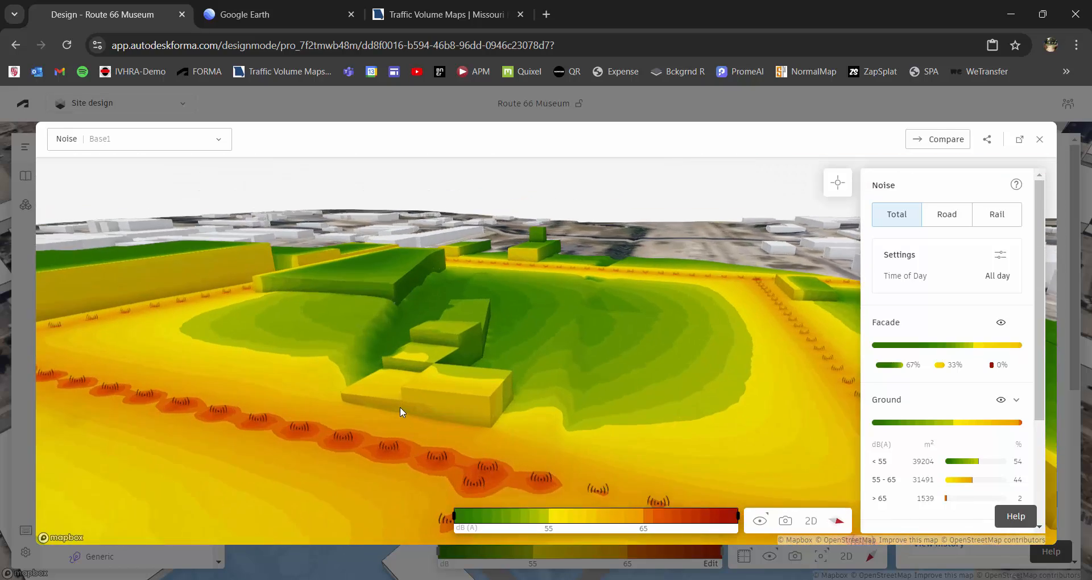
scroll(418, 409, up, 2)
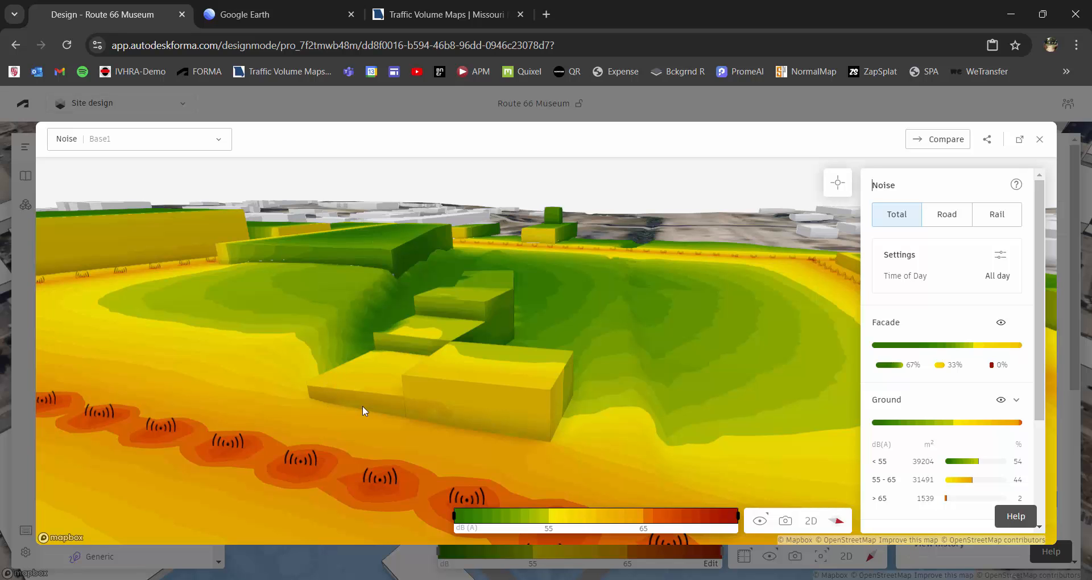
right_drag(421, 412, 486, 365)
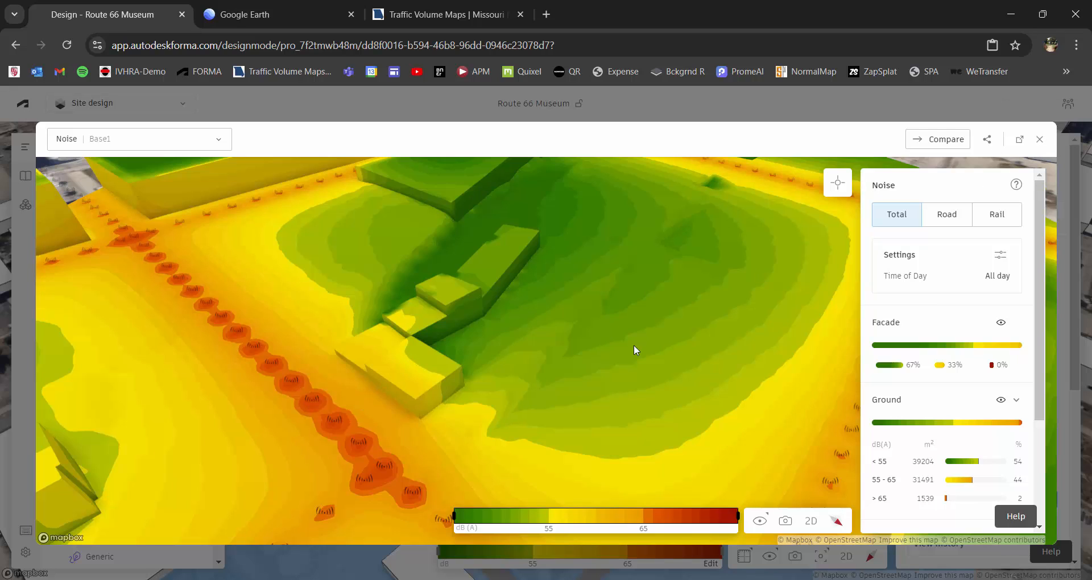
Close the noise analysis and open the last saved solar energy analysis for Base1.
right_drag(633, 345, 589, 348)
scroll(588, 348, down, 5)
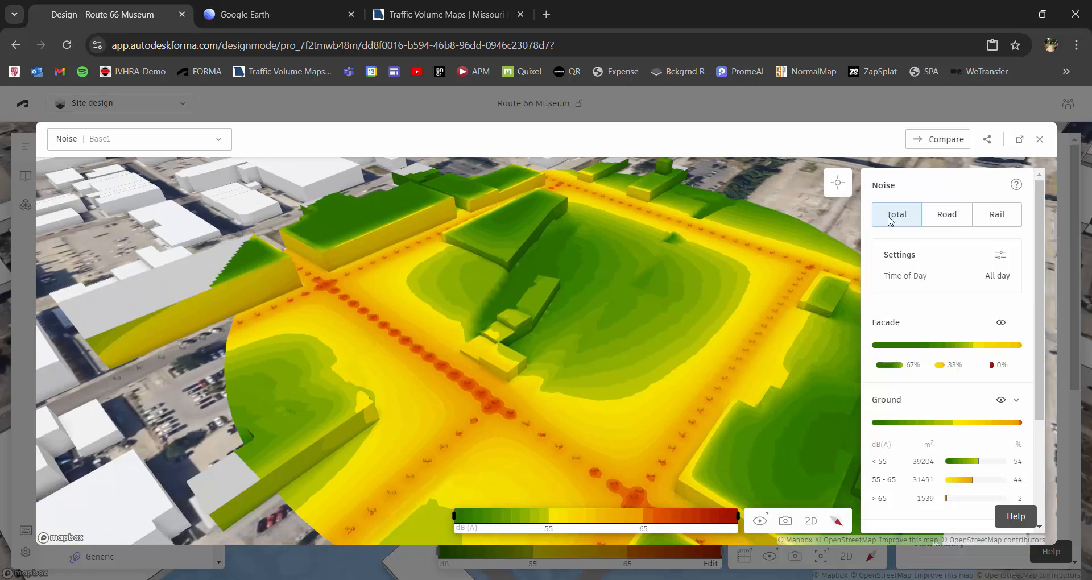
click(1040, 139)
click(951, 182)
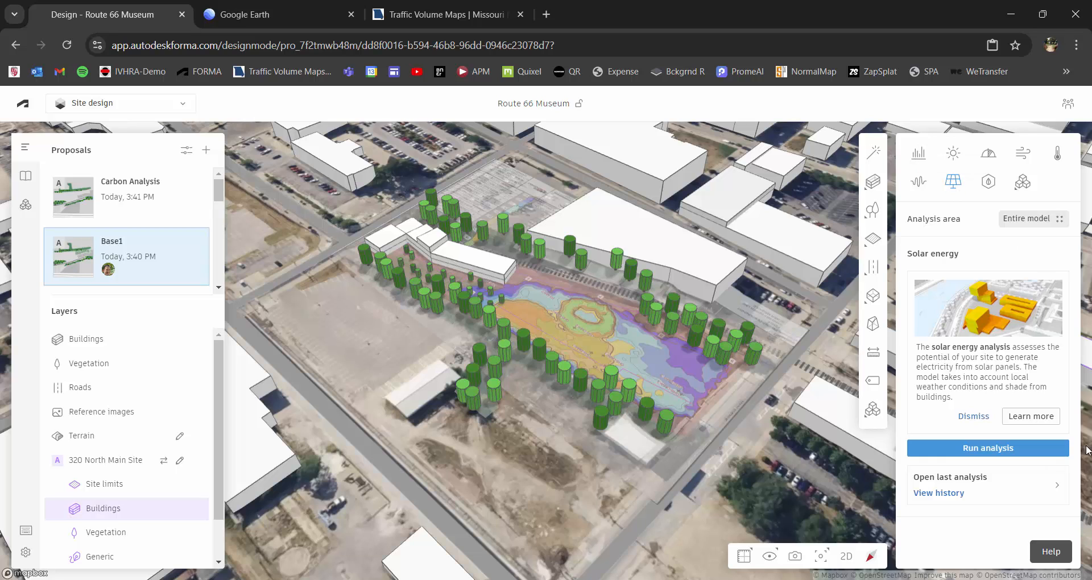
click(1049, 485)
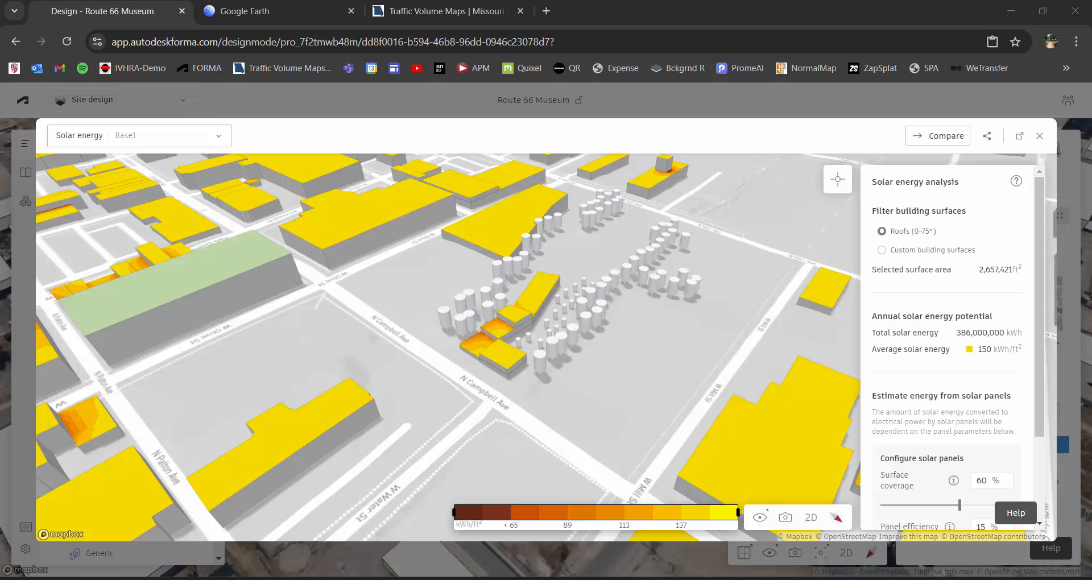
Examine the roof solar energy potential across the surrounding district and around the museum.
scroll(518, 318, down, 2)
scroll(524, 315, down, 5)
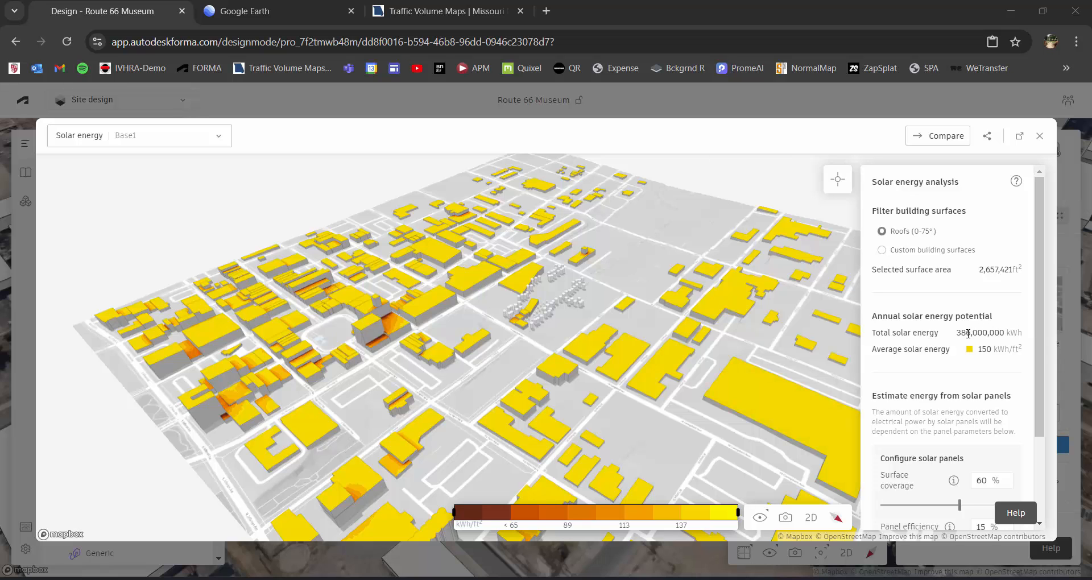
scroll(565, 301, up, 10)
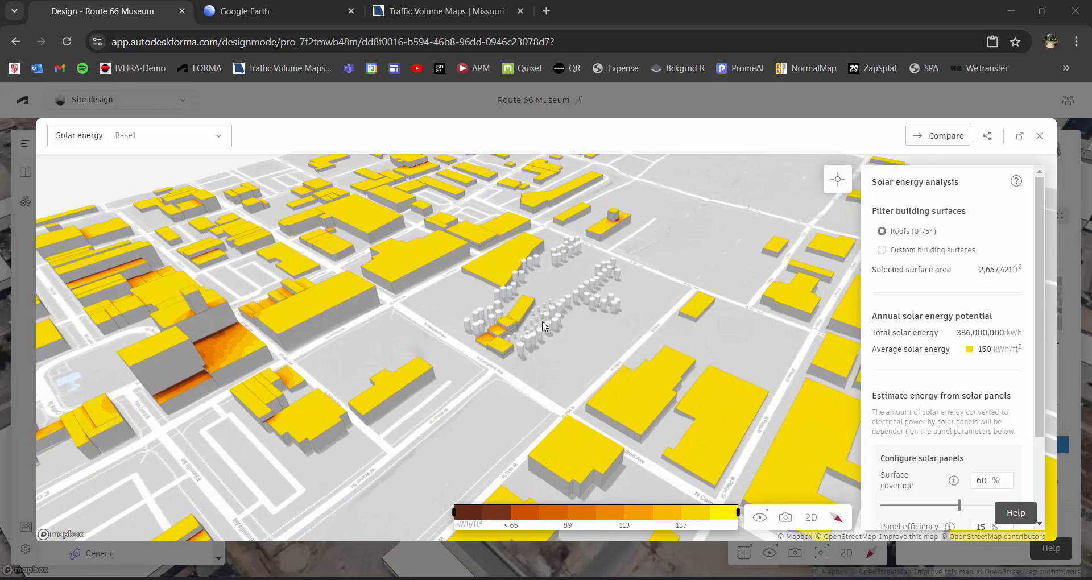
scroll(500, 326, up, 2)
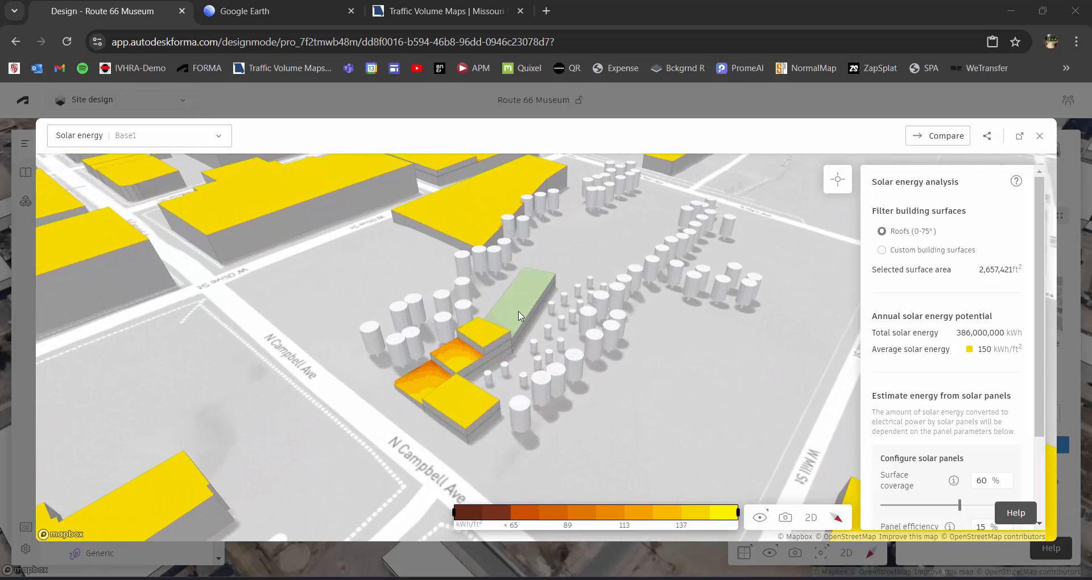
Limit the solar energy analysis to the museum's five roof surfaces.
click(480, 342)
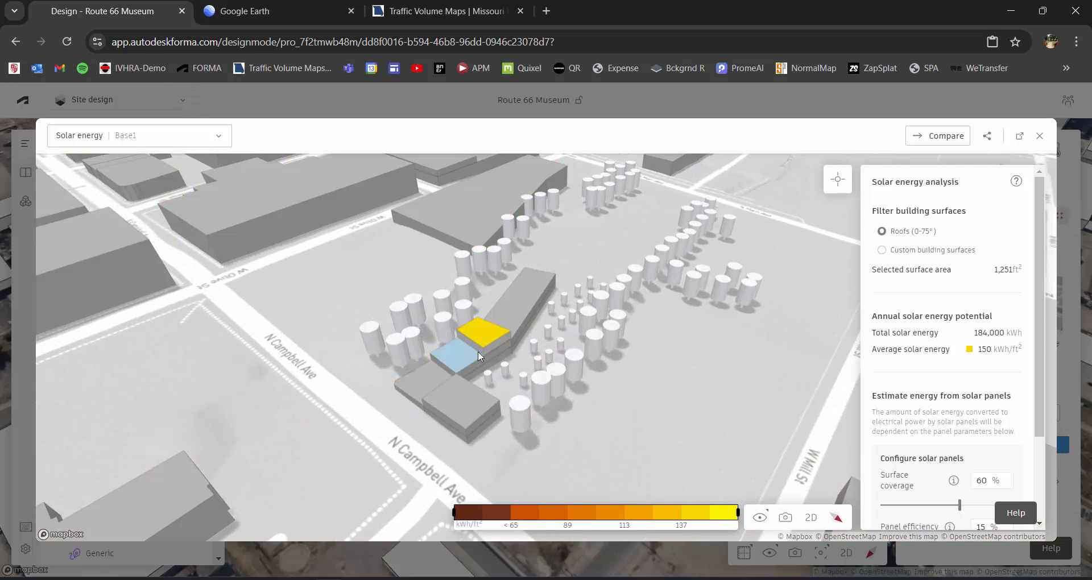
shift+click(521, 310)
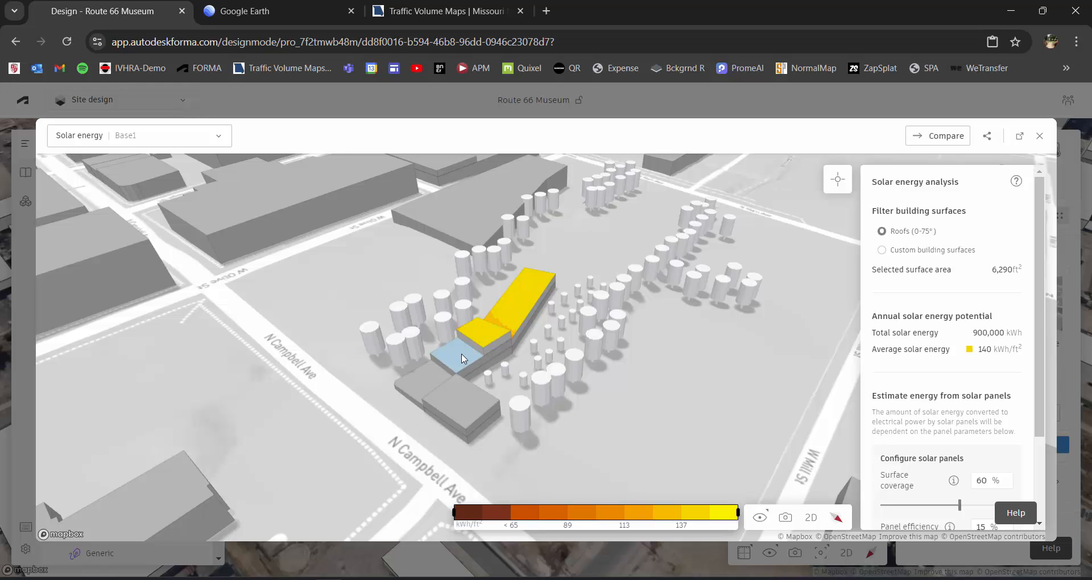
shift+click(459, 359)
shift+click(429, 378)
shift+click(461, 403)
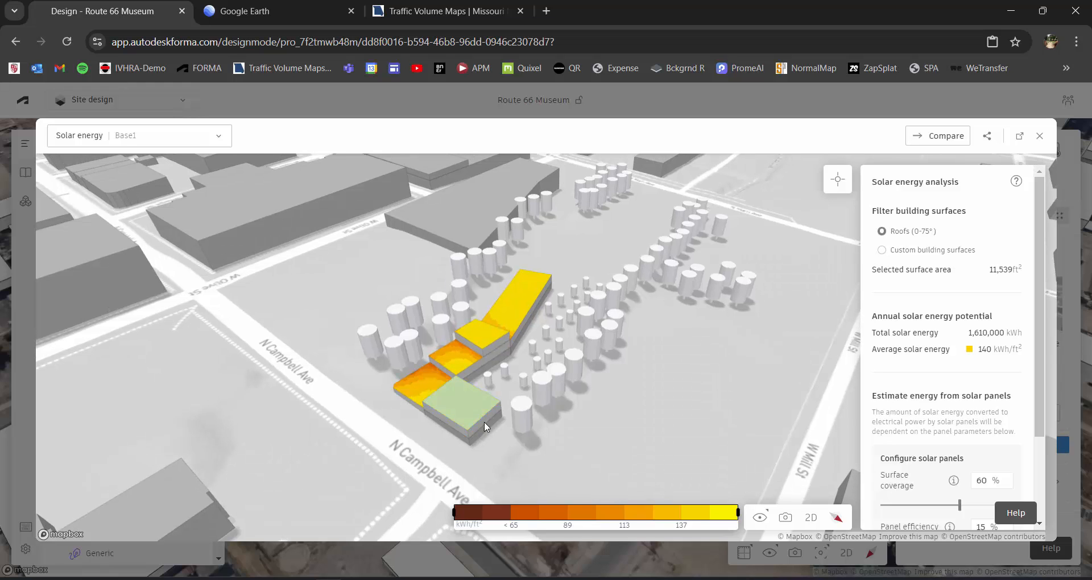
scroll(478, 441, up, 2)
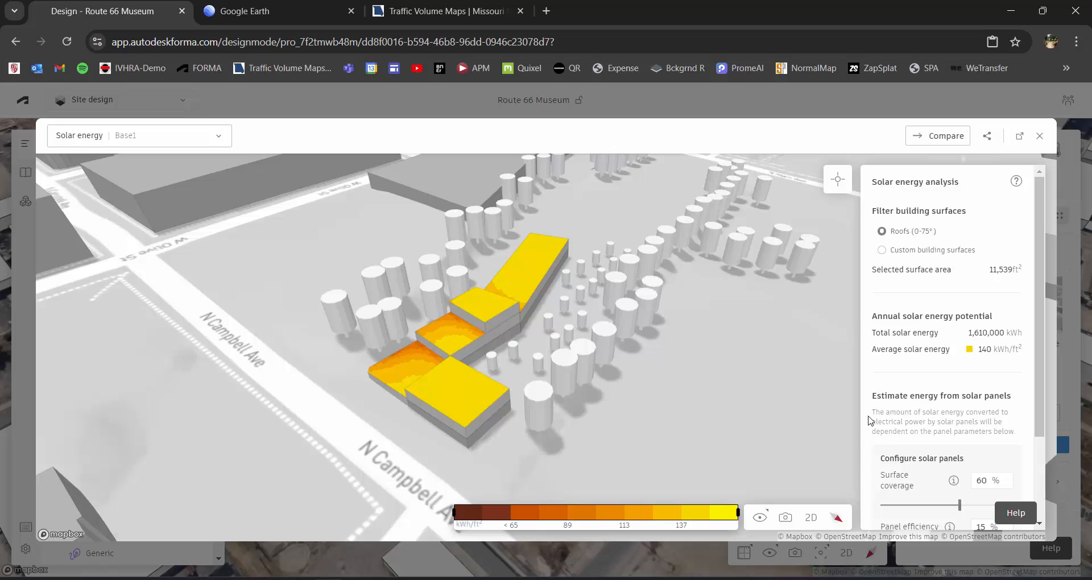
Review the museum's solar panel settings and estimated electrical output, inspect its roofs from another angle, and close the analysis.
drag(1039, 384, 1048, 460)
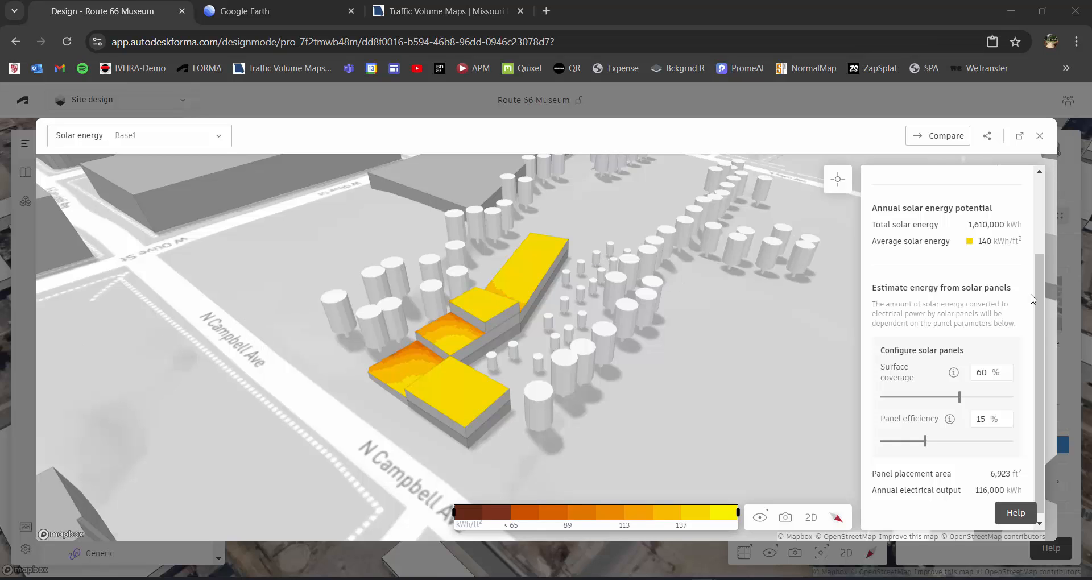
drag(1036, 294, 1041, 309)
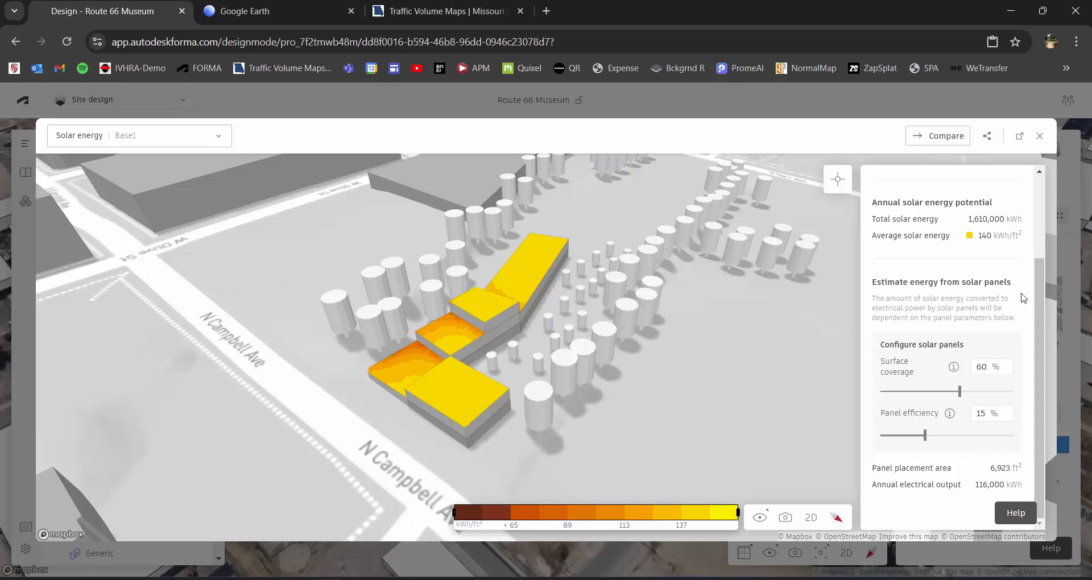
mouse_move(334, 347)
right_down()
mouse_move(362, 339)
mouse_move(334, 345)
right_up()
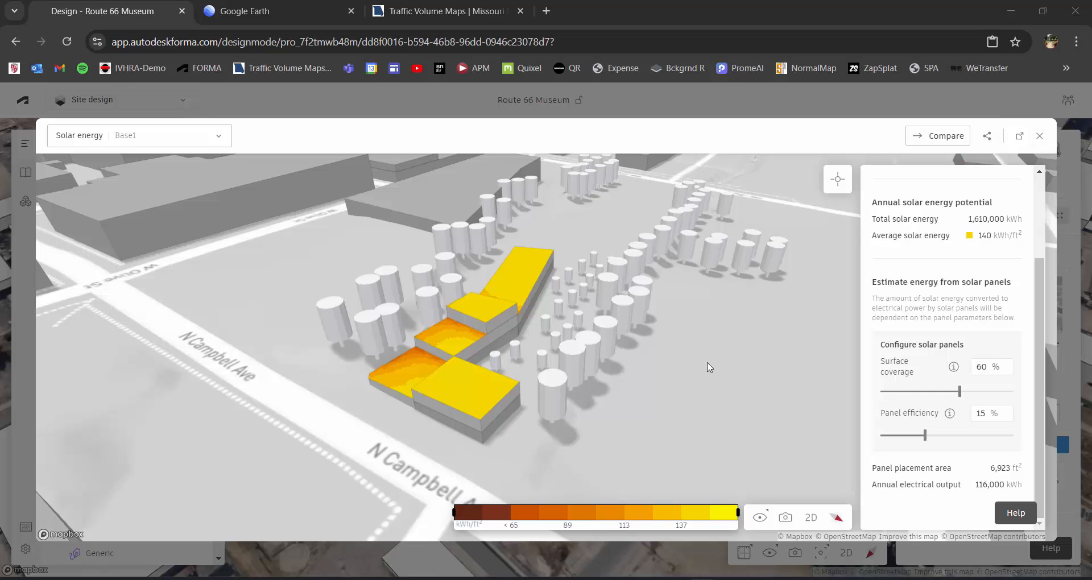
right_drag(690, 382, 567, 360)
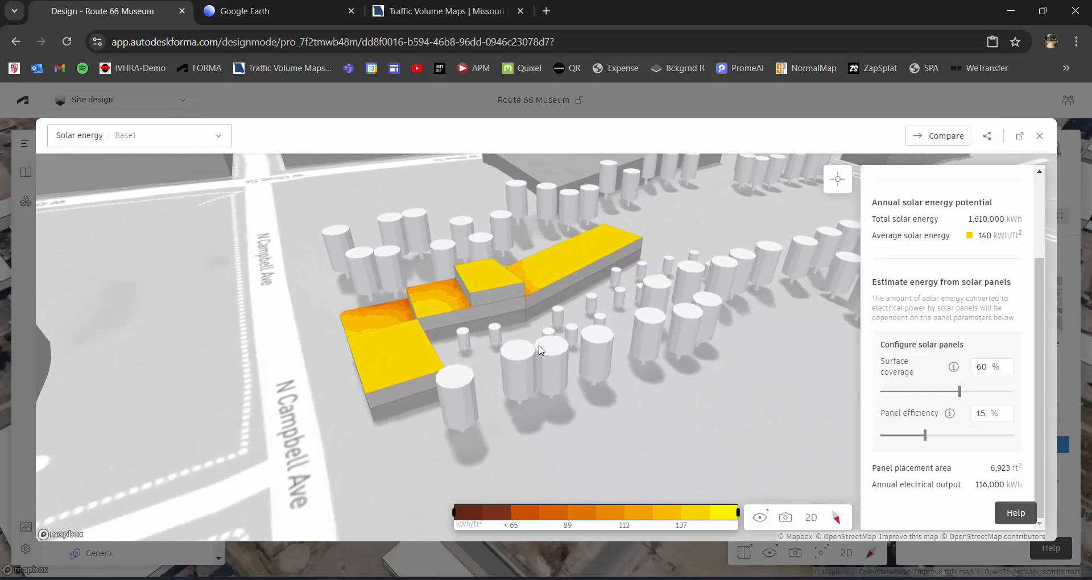
click(1041, 139)
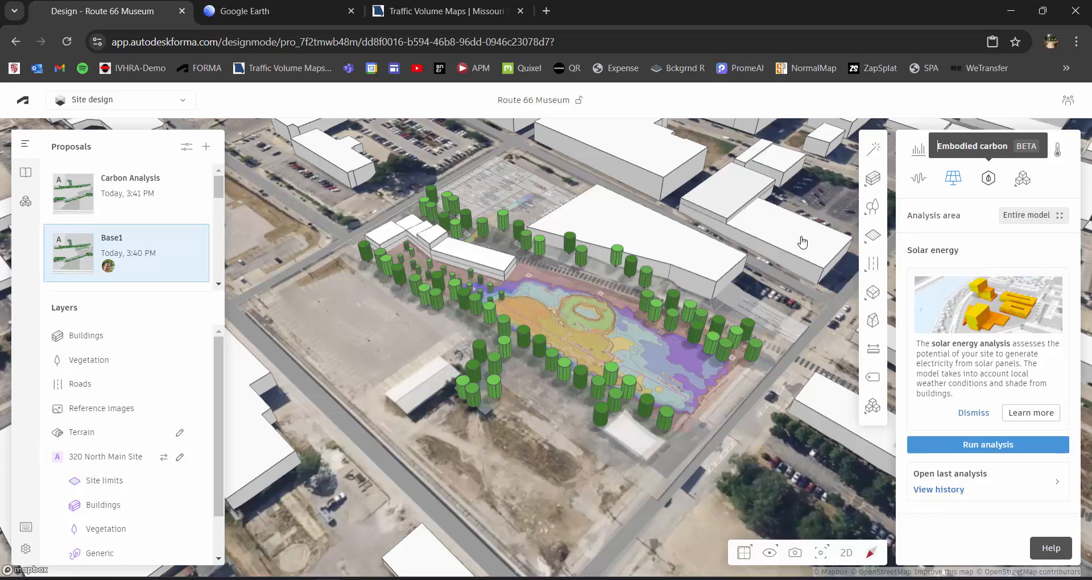
Switch to the embodied carbon analysis, view the museum up close, and read the description of the analysis.
click(989, 180)
scroll(401, 305, up, 10)
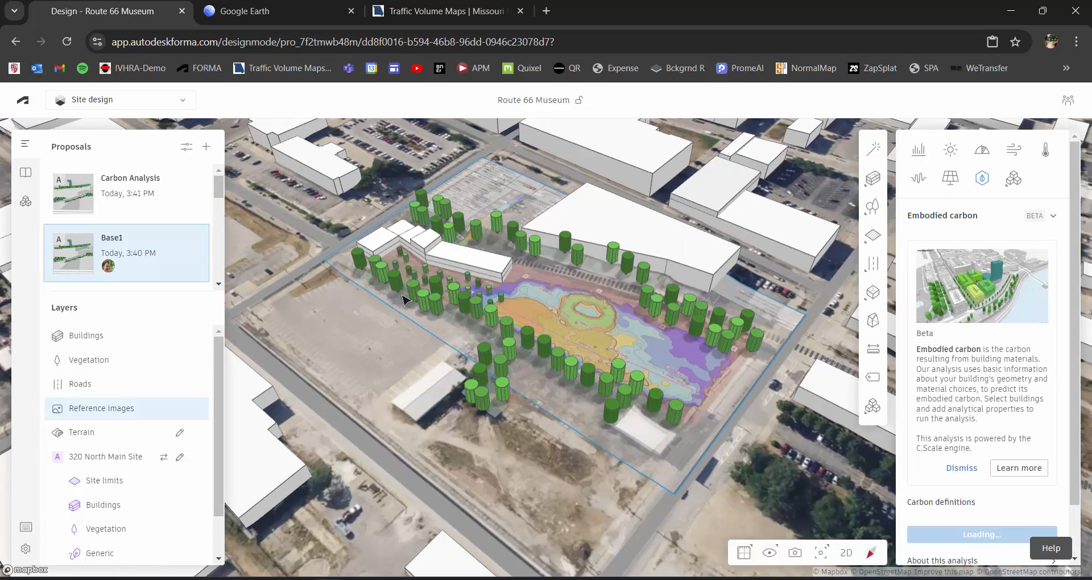
scroll(423, 245, up, 6)
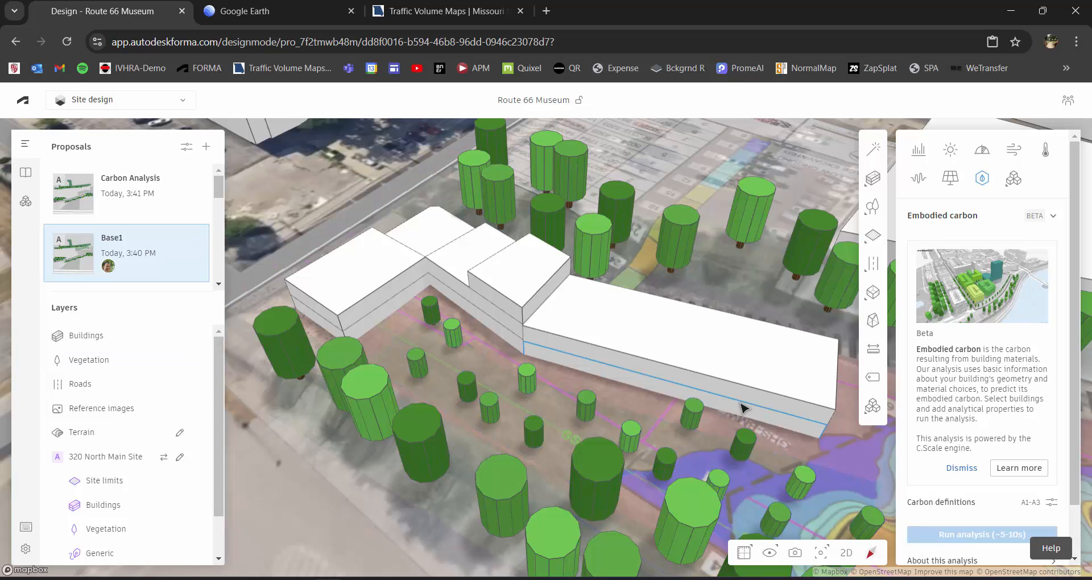
scroll(1019, 462, down, 1)
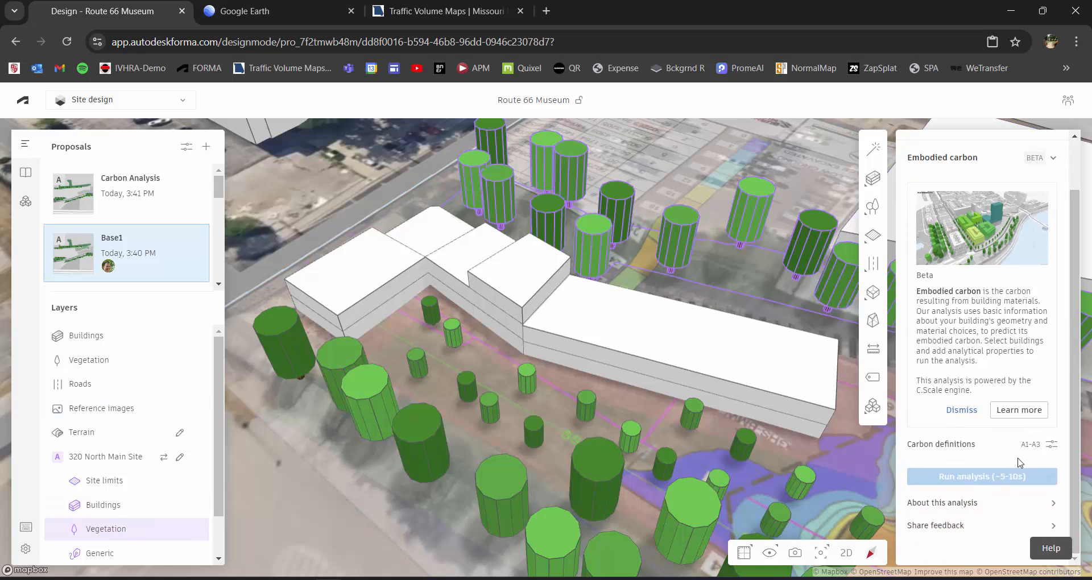
click(1015, 504)
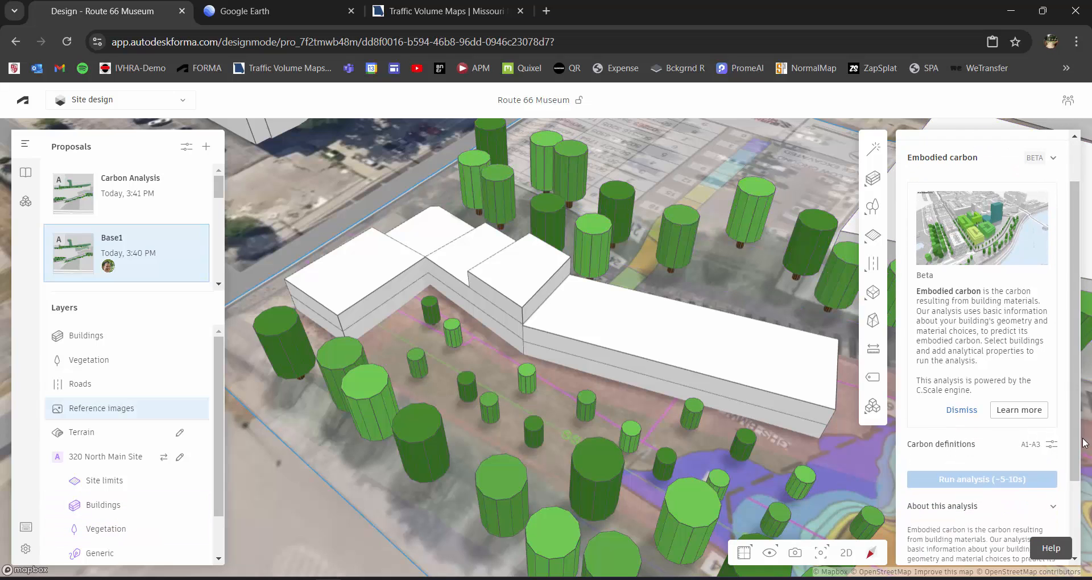
scroll(1084, 443, down, 2)
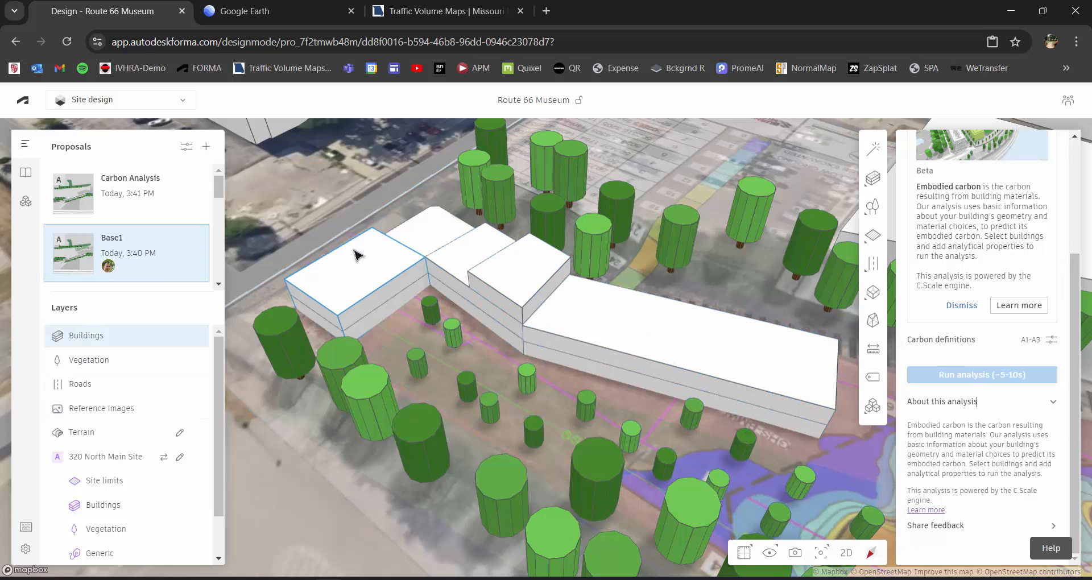
right_drag(643, 367, 636, 362)
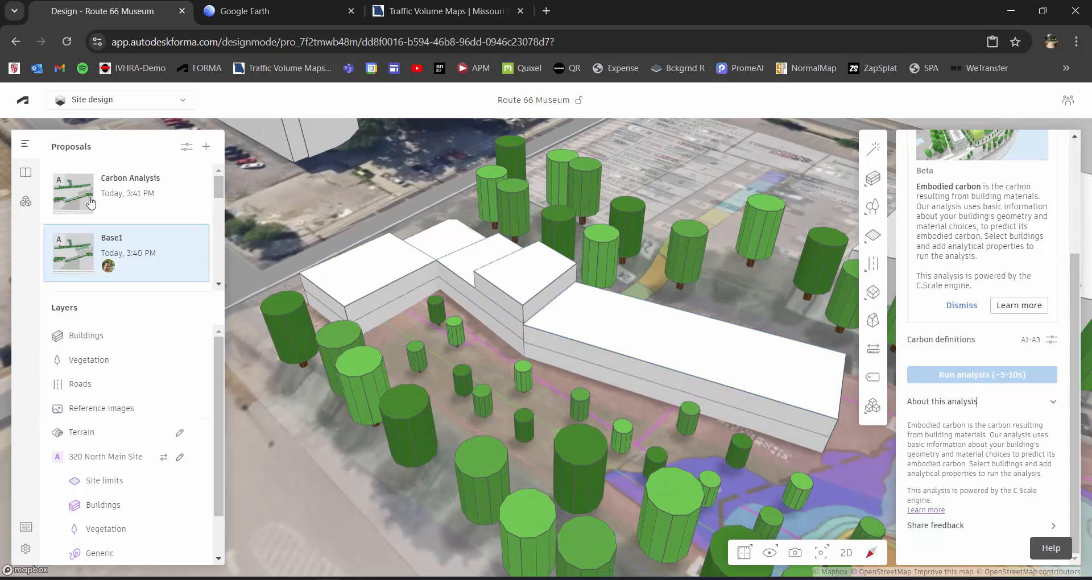
Compare the Carbon Analysis and Base1 museum massings, and run the embodied carbon analysis on the Carbon Analysis proposal.
click(152, 212)
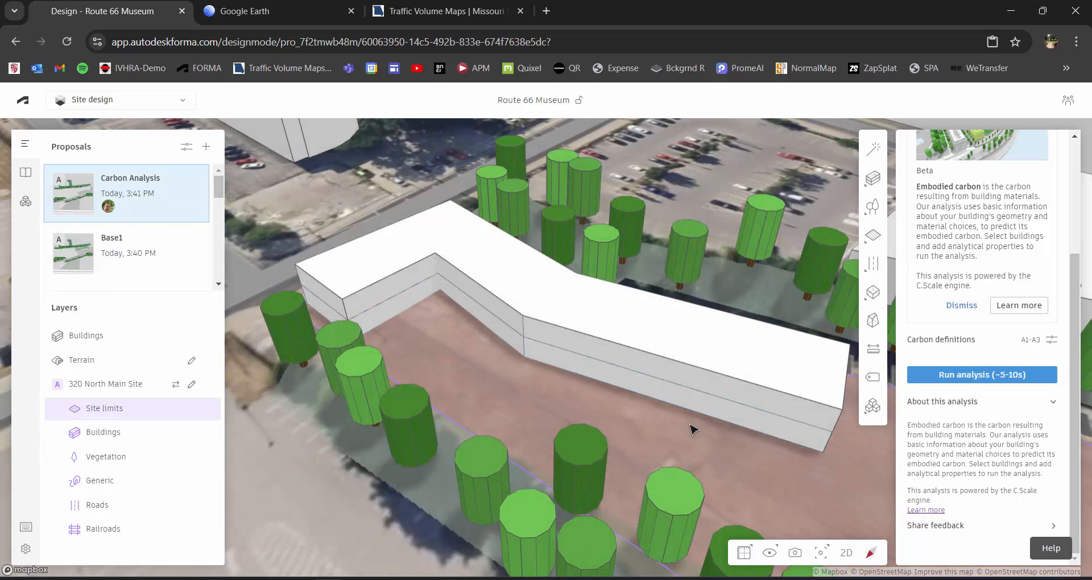
click(177, 257)
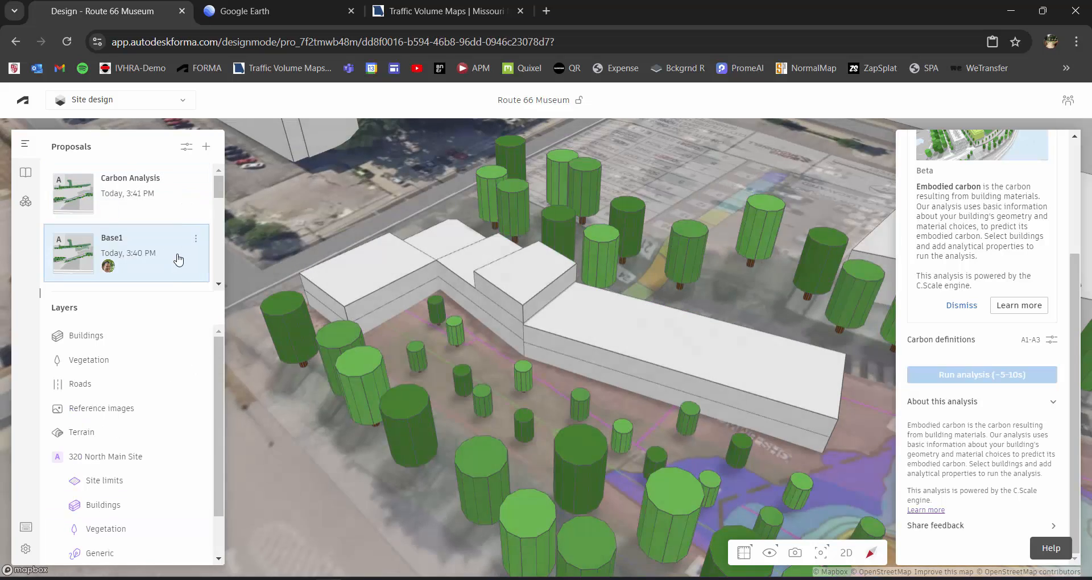
click(163, 214)
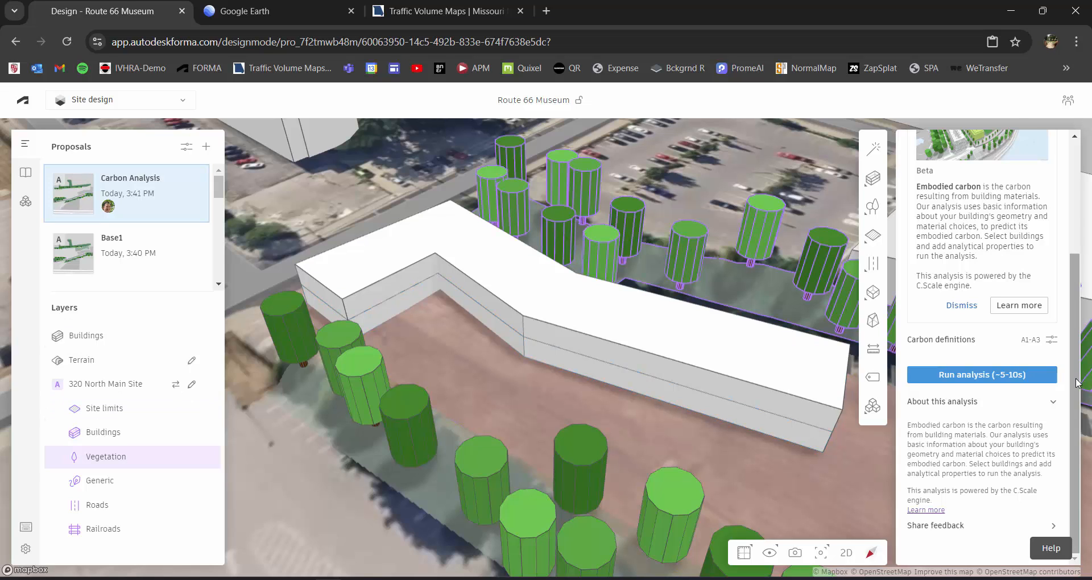
click(979, 381)
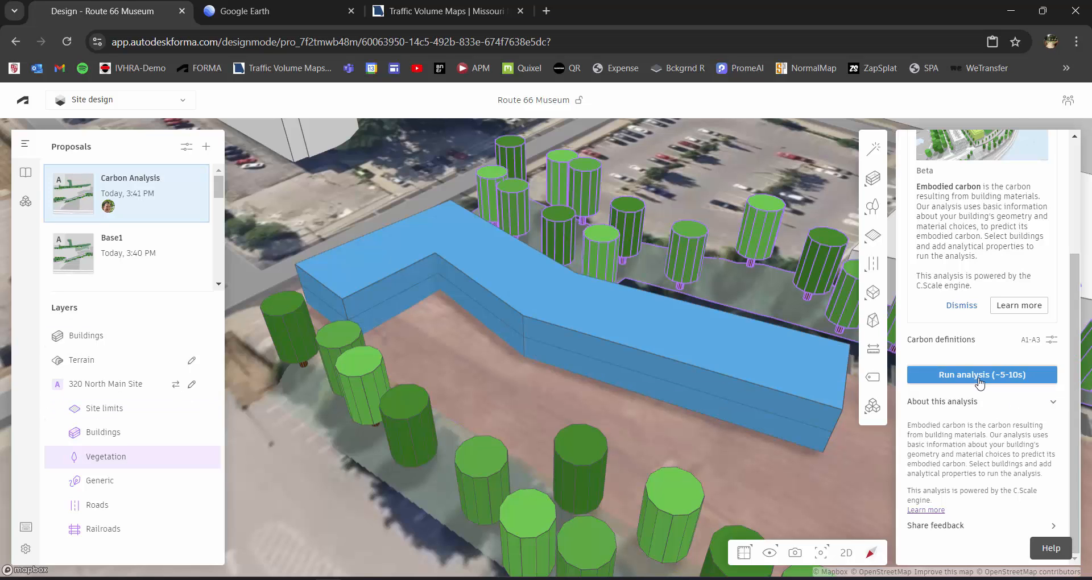
click(972, 382)
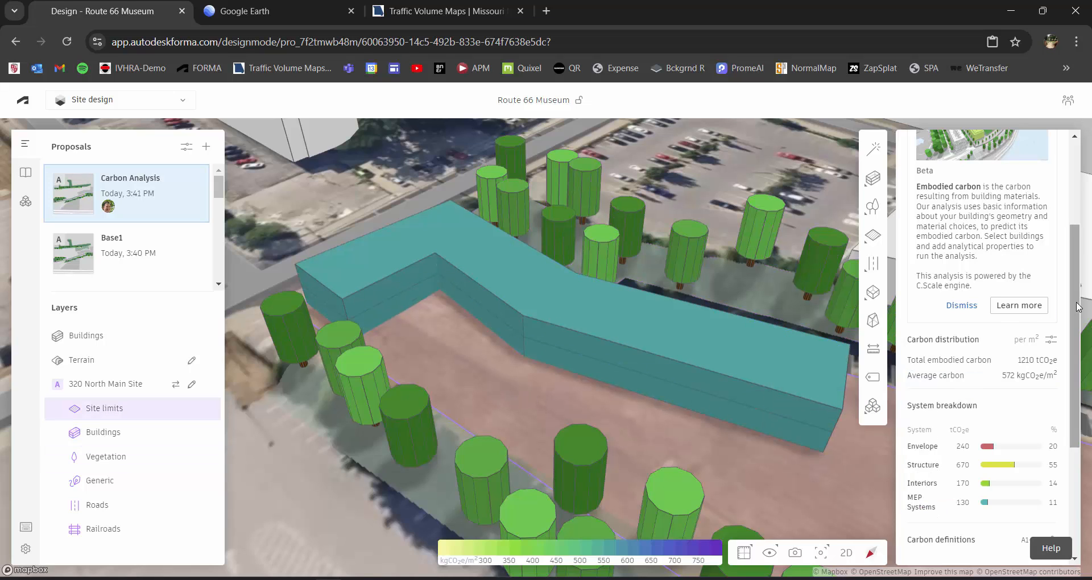
Review the museum's embodied carbon totals and system breakdown, collapsing the analysis description.
scroll(1072, 324, down, 3)
drag(1072, 325, 1087, 417)
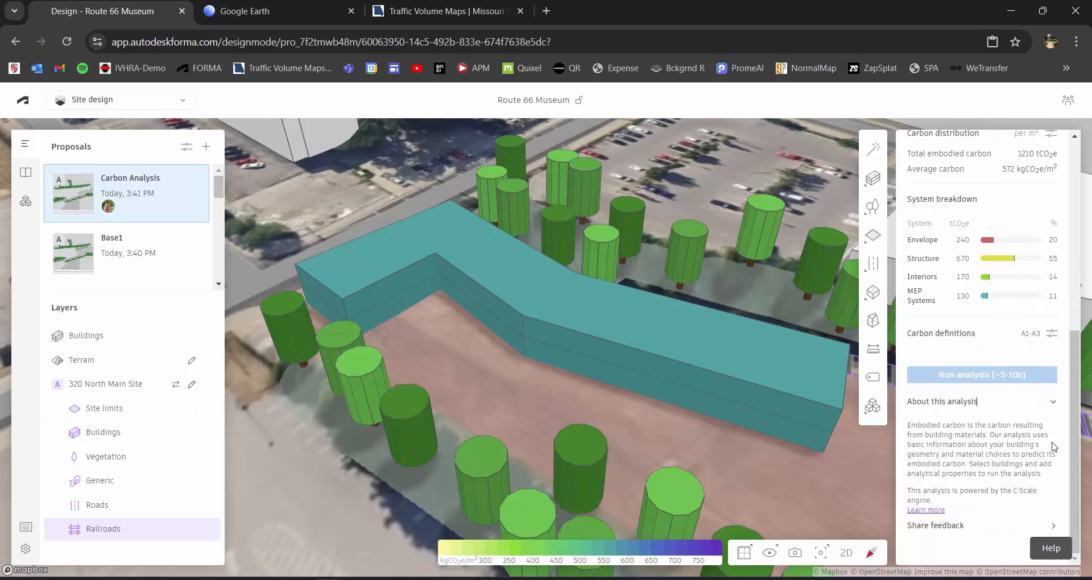
click(1053, 405)
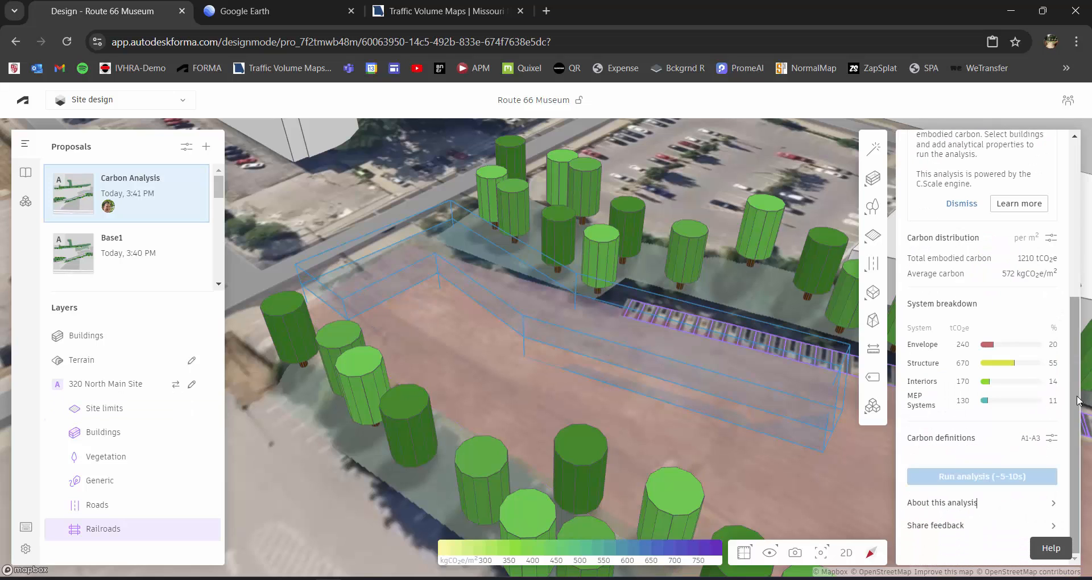
mouse_move(1077, 389)
mouse_down()
mouse_move(1076, 366)
mouse_move(1078, 405)
mouse_up()
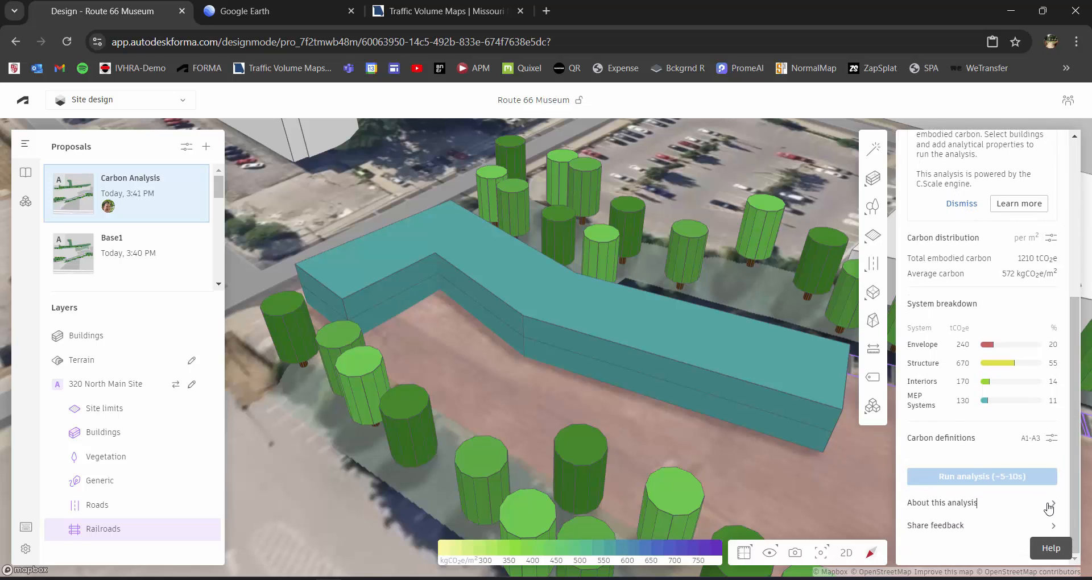
View the carbon definitions for the envelope's cladding materials and close them.
click(1050, 441)
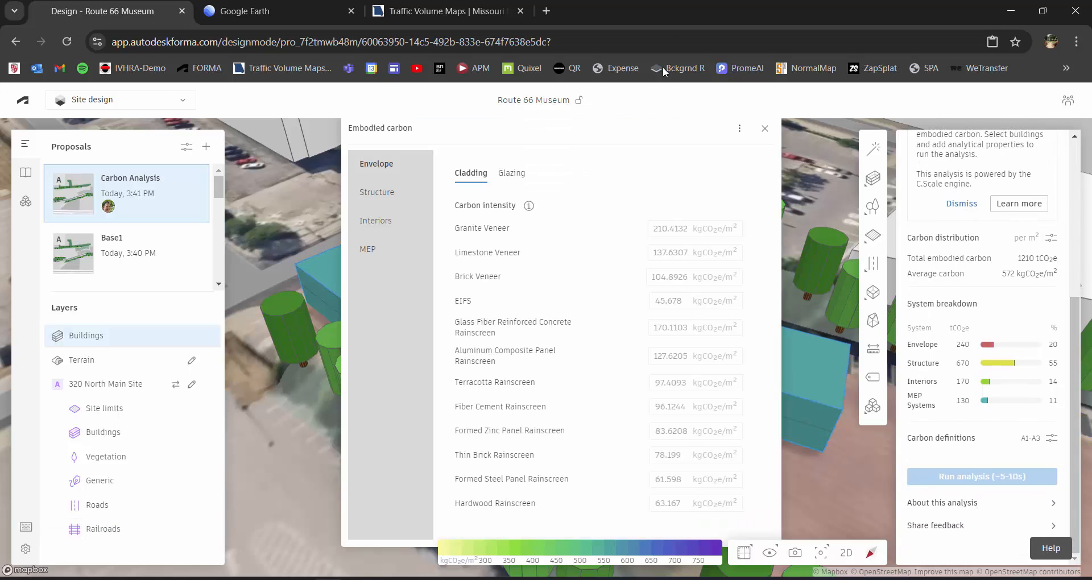
click(763, 132)
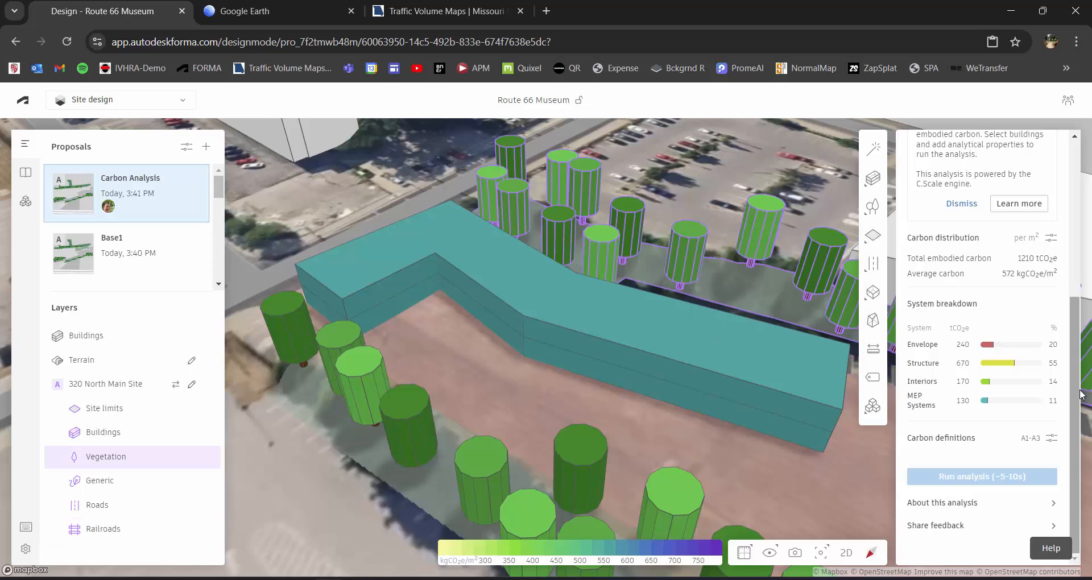
mouse_move(1080, 392)
mouse_down()
mouse_move(1074, 231)
mouse_move(1060, 395)
mouse_up()
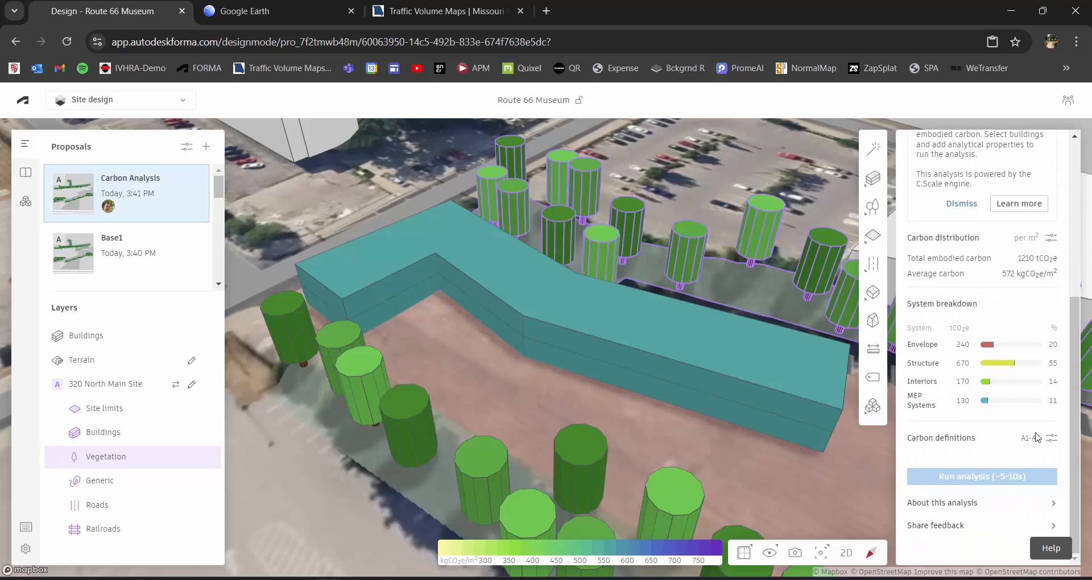
Expand the analysis description and feedback sections and look back over the whole embodied carbon report.
click(996, 510)
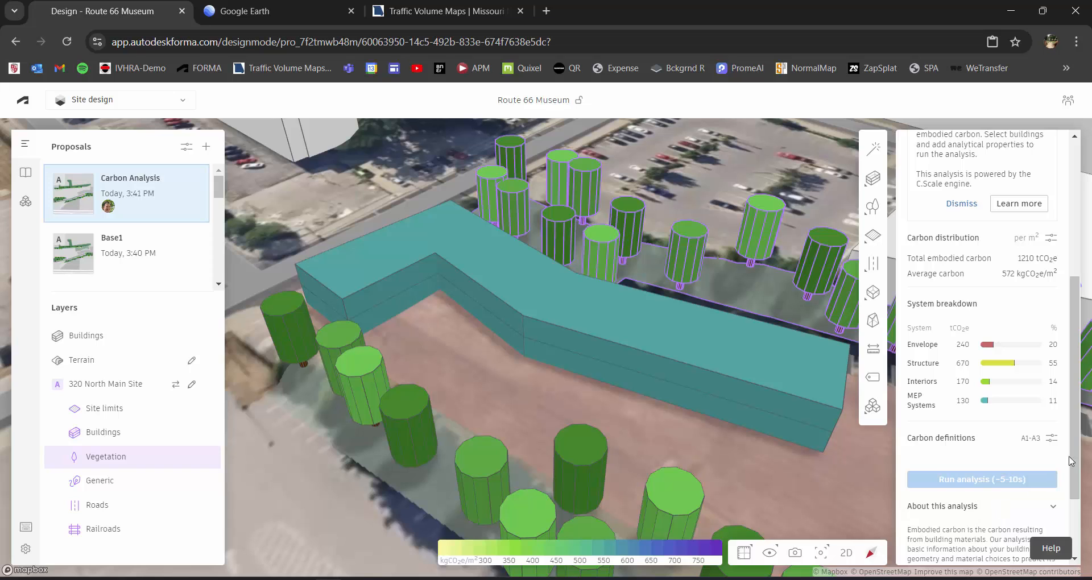
click(970, 532)
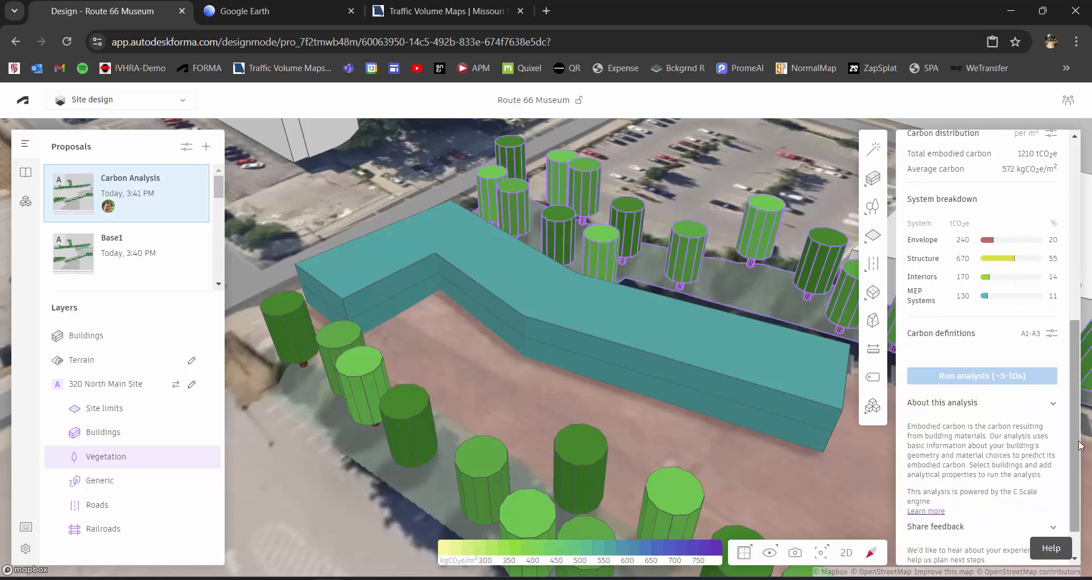
drag(1077, 437, 1062, 247)
scroll(953, 304, down, 5)
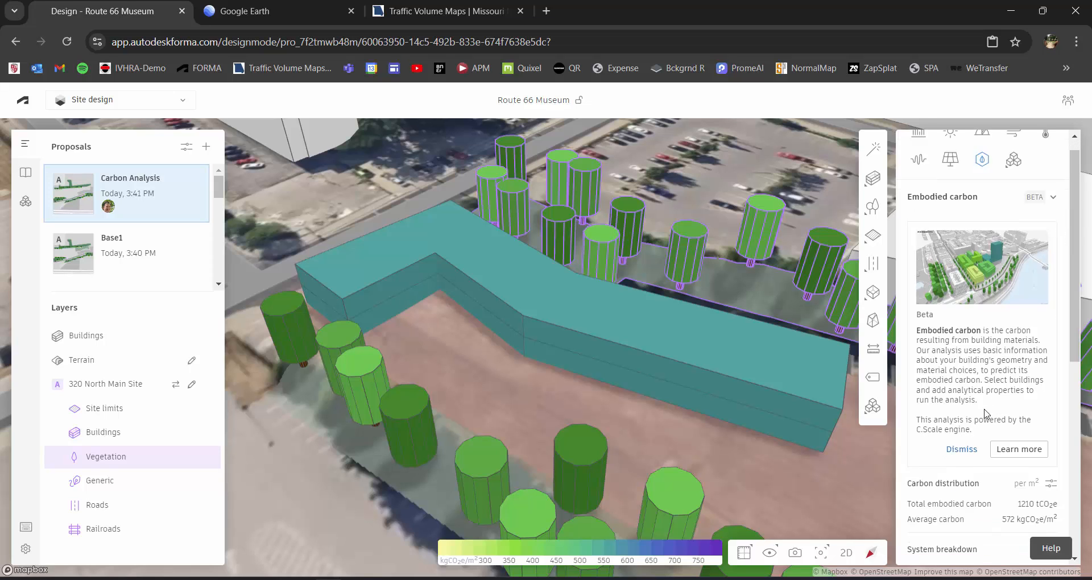
scroll(986, 419, down, 2)
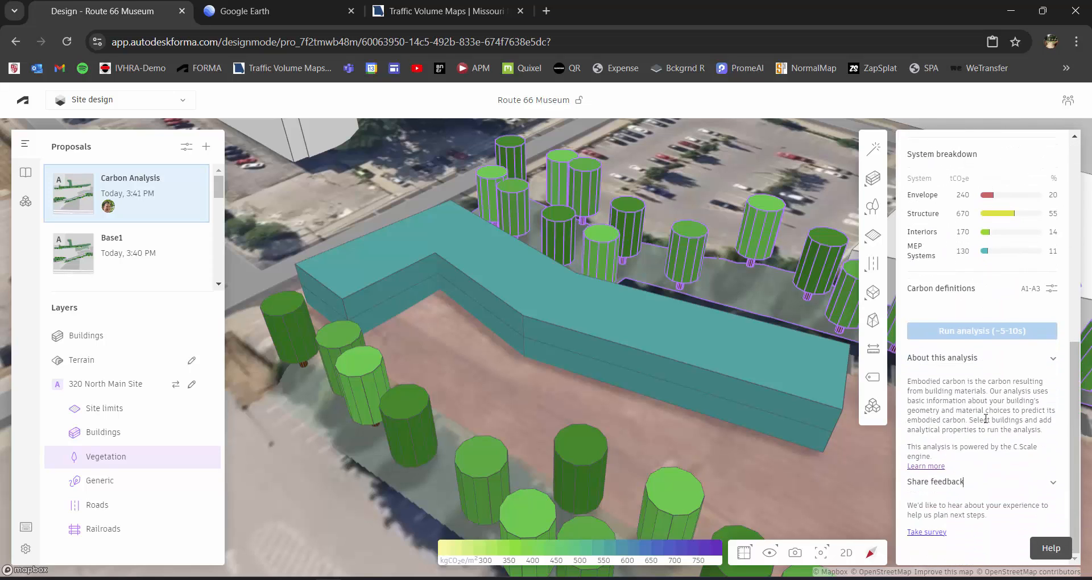
click(931, 467)
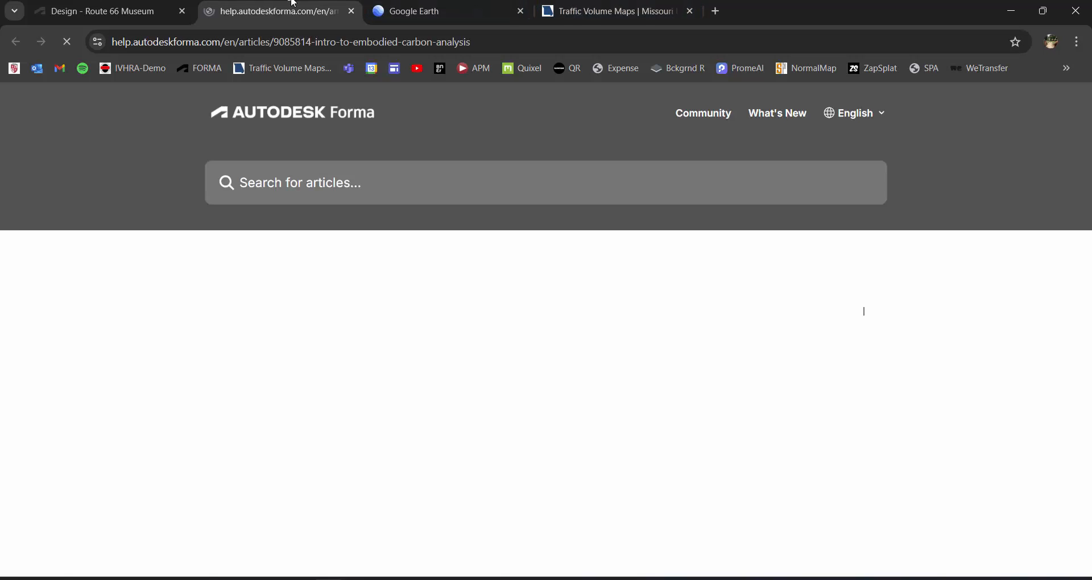
click(352, 11)
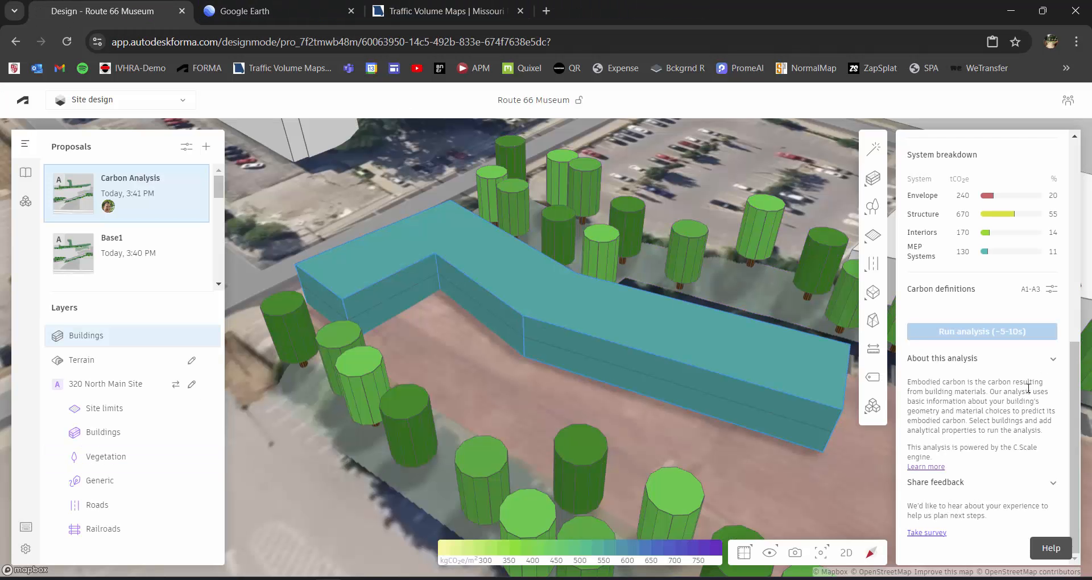
Switch the carbon distribution to per building and look over the embodied carbon report.
scroll(1007, 391, up, 5)
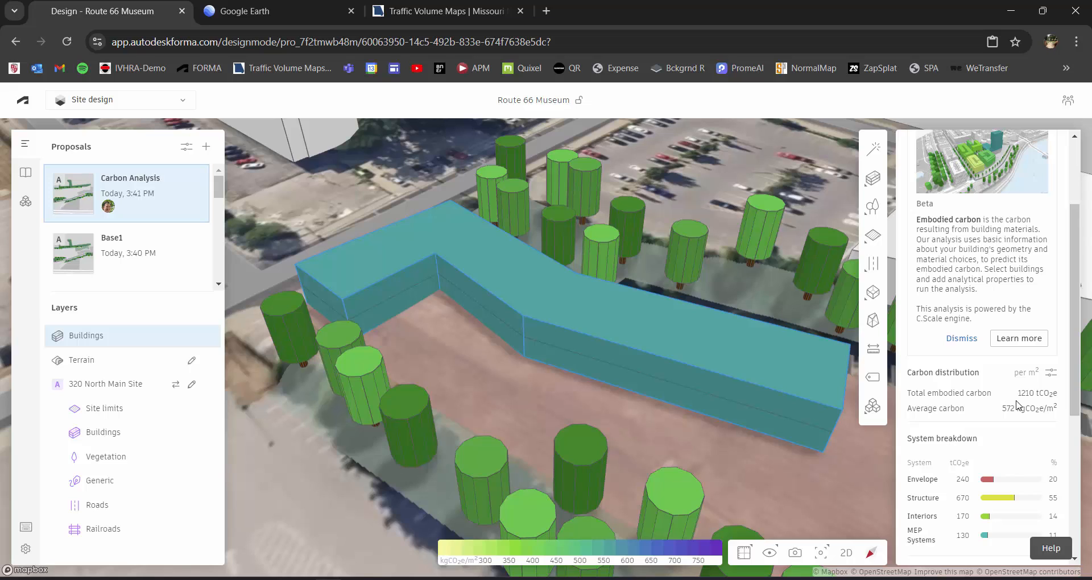
click(1051, 373)
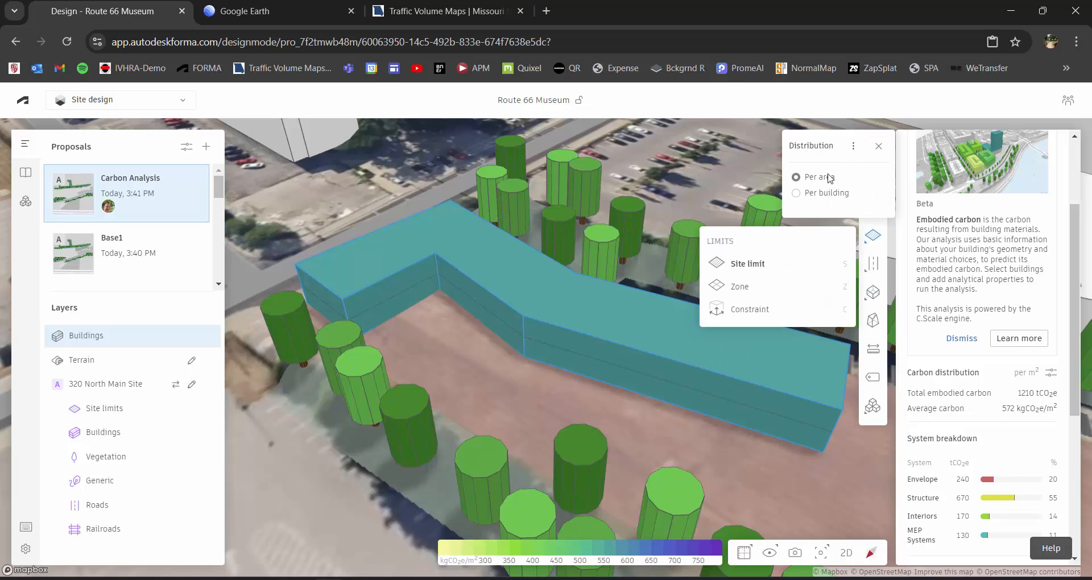
click(797, 193)
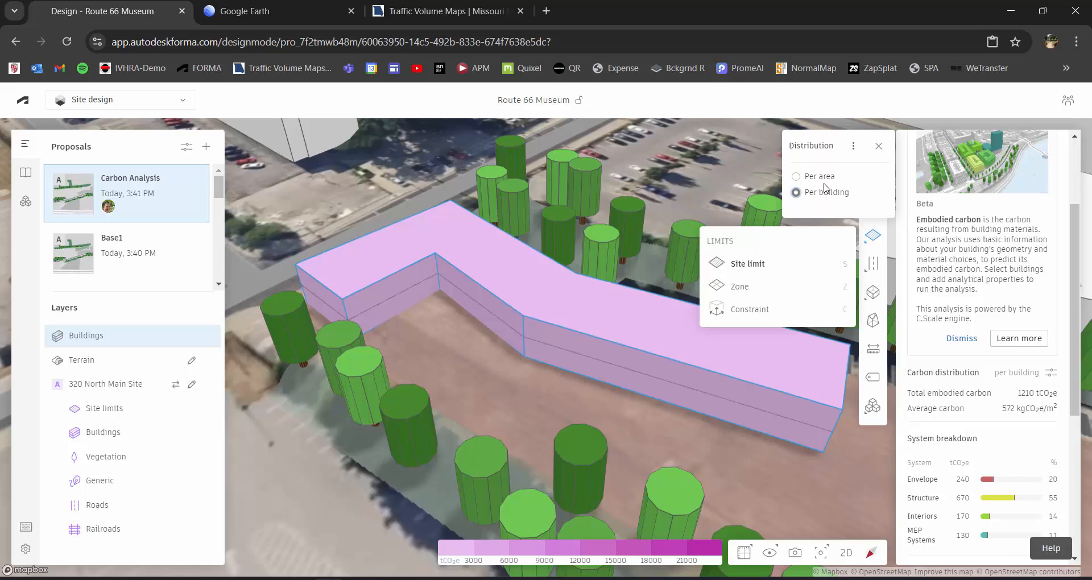
click(878, 149)
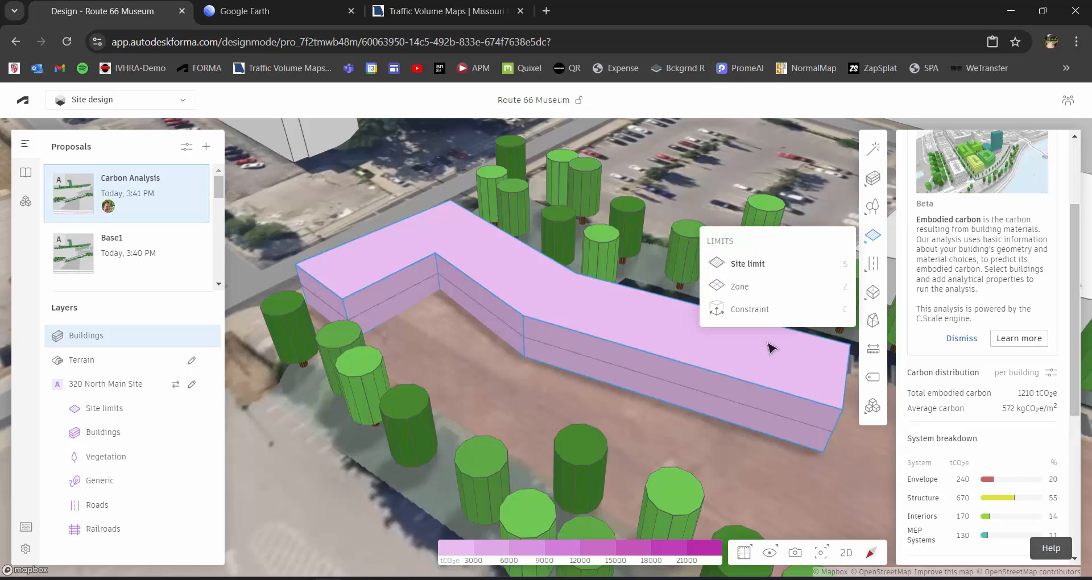
drag(1075, 372, 1058, 478)
scroll(1058, 478, down, 2)
scroll(1053, 364, up, 8)
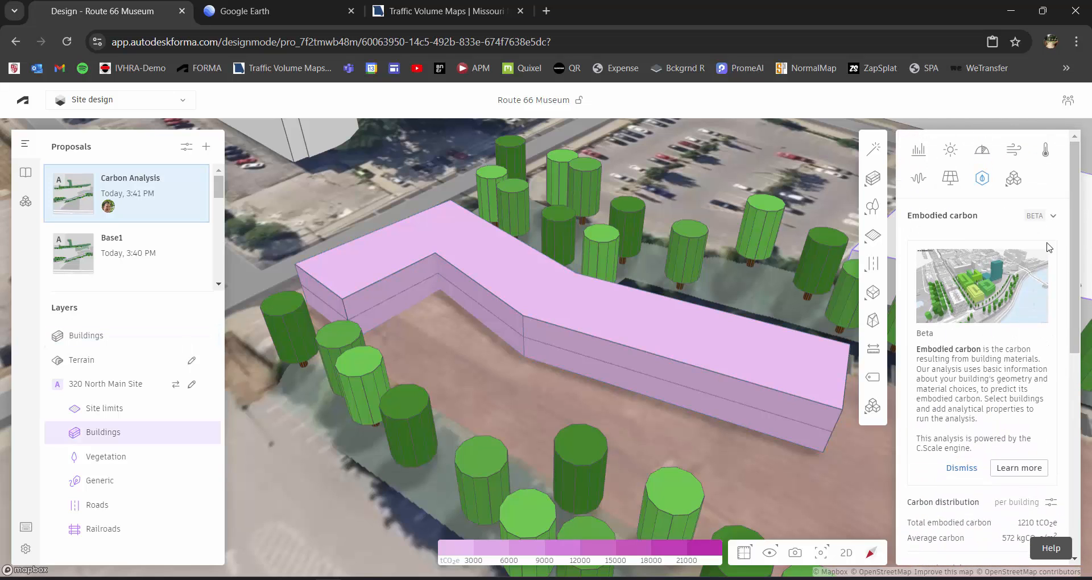
Restart the embodied carbon analysis and view the carbon intensities of the envelope cladding materials, closing them when done.
click(984, 183)
click(985, 183)
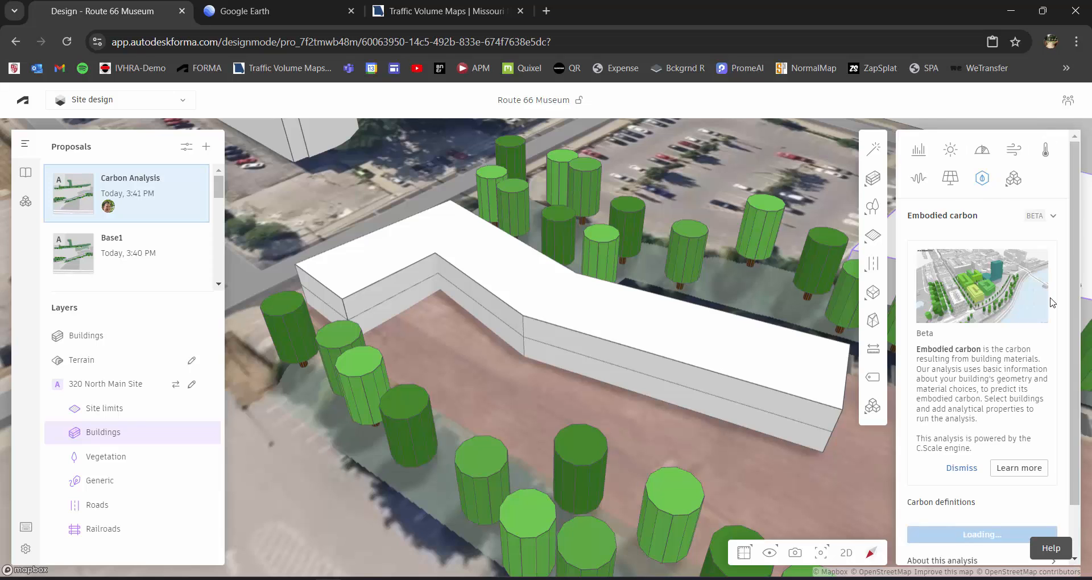
scroll(1079, 341, down, 1)
scroll(1080, 342, down, 1)
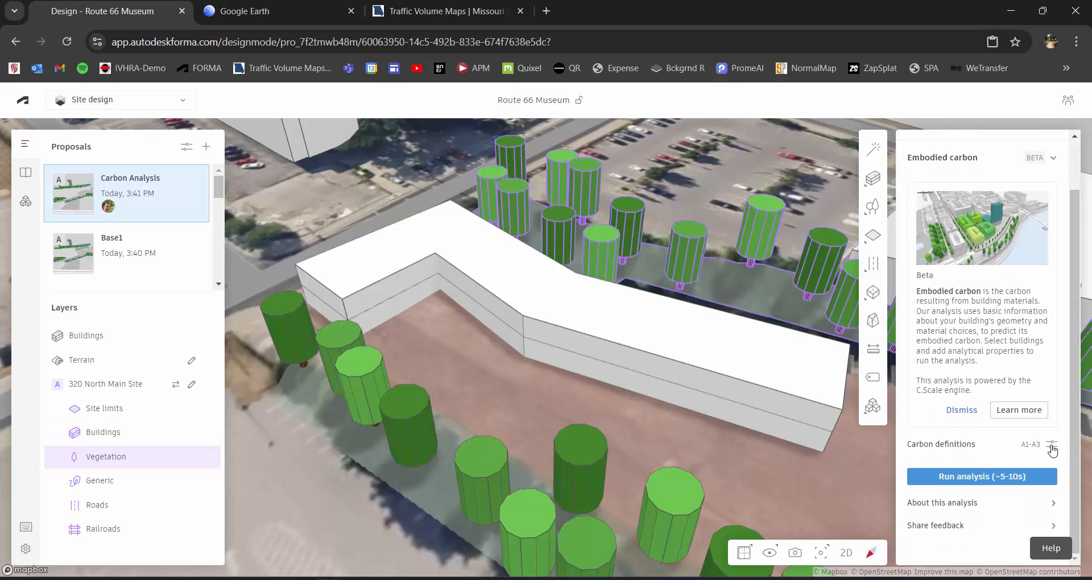
click(1052, 446)
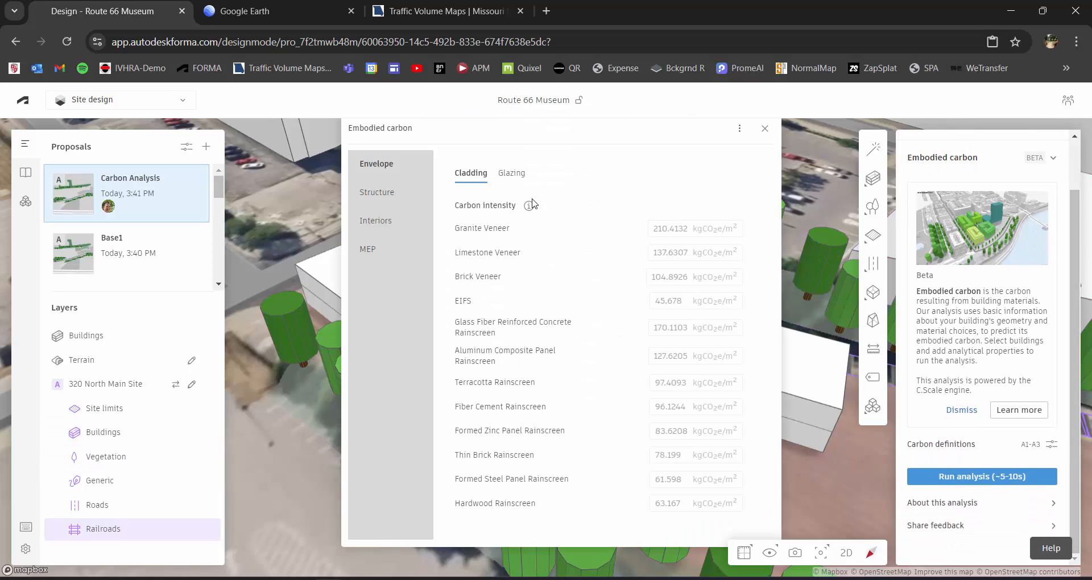
click(766, 129)
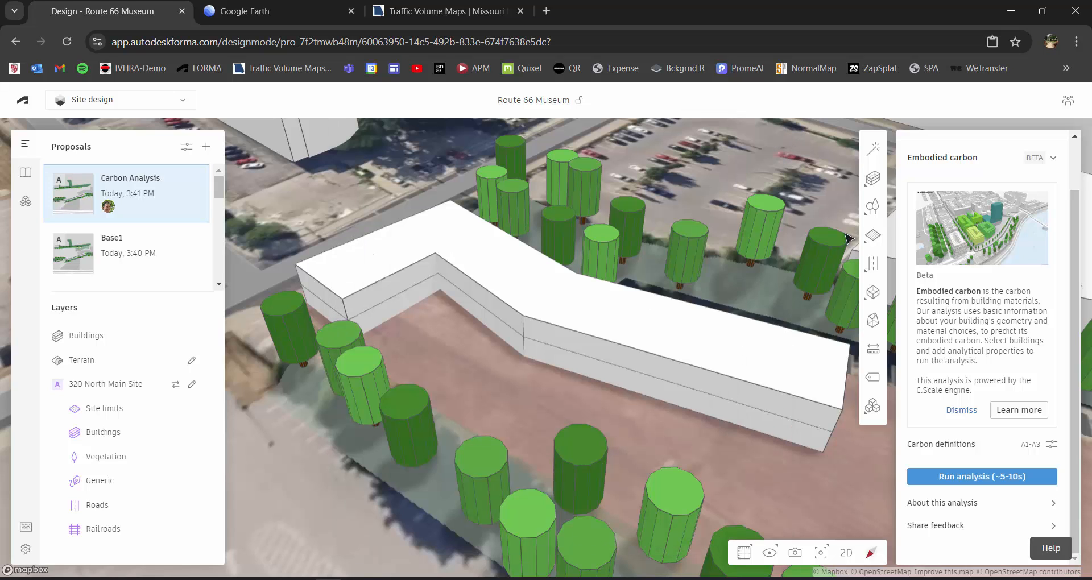
click(829, 379)
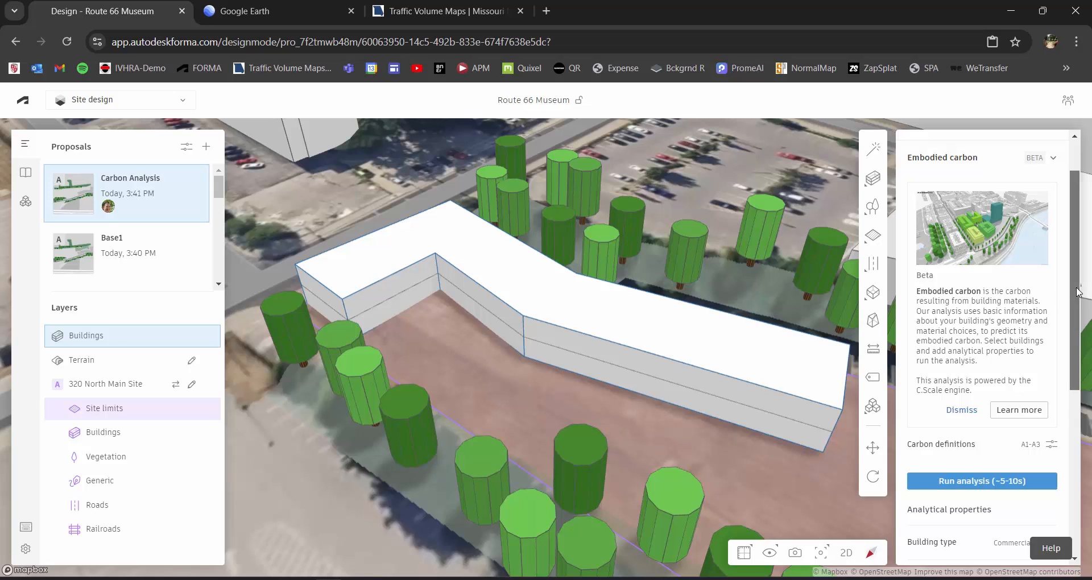
scroll(1041, 295, down, 5)
scroll(1027, 262, up, 7)
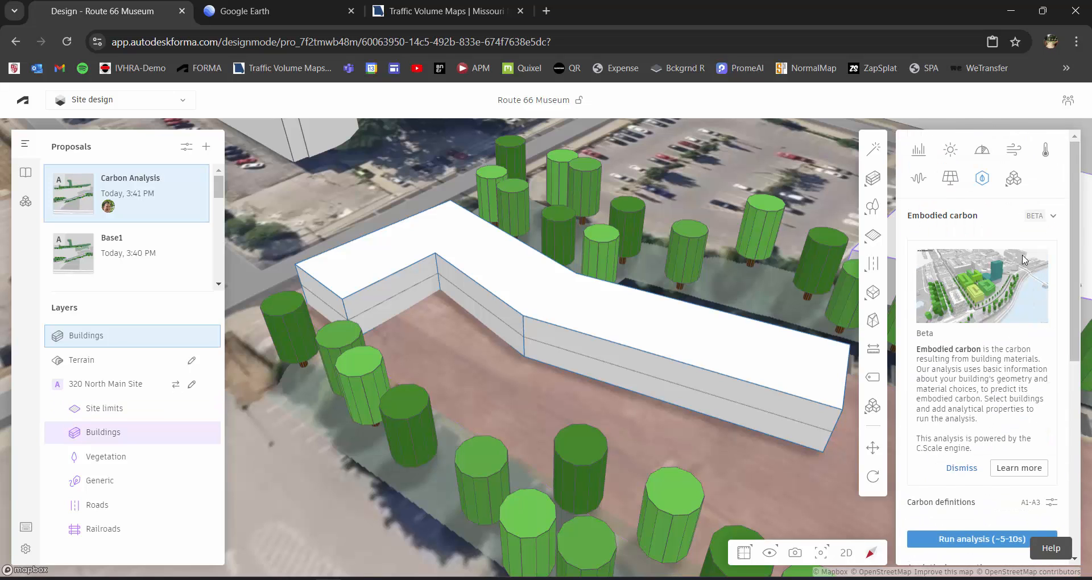
click(815, 479)
drag(808, 480, 767, 463)
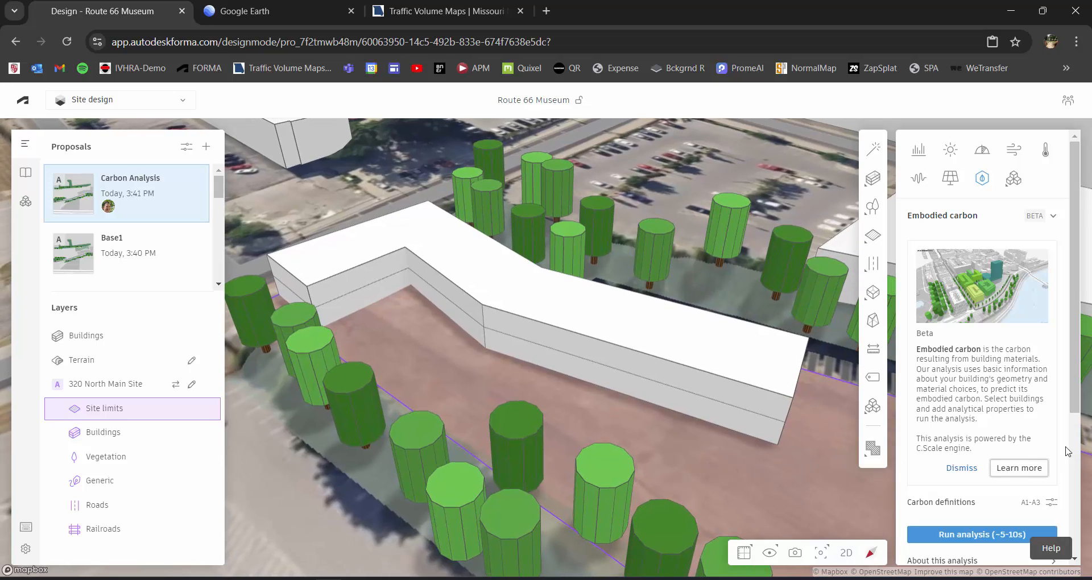
scroll(1080, 407, up, 1)
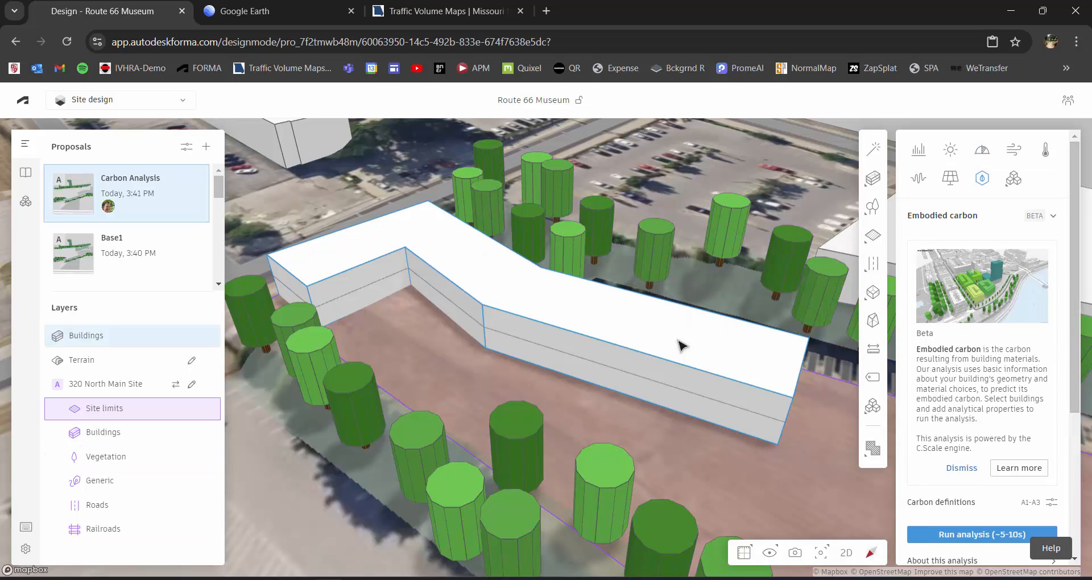
Select the museum building and view the carbon definitions for its envelope cladding, closing them when done.
click(613, 327)
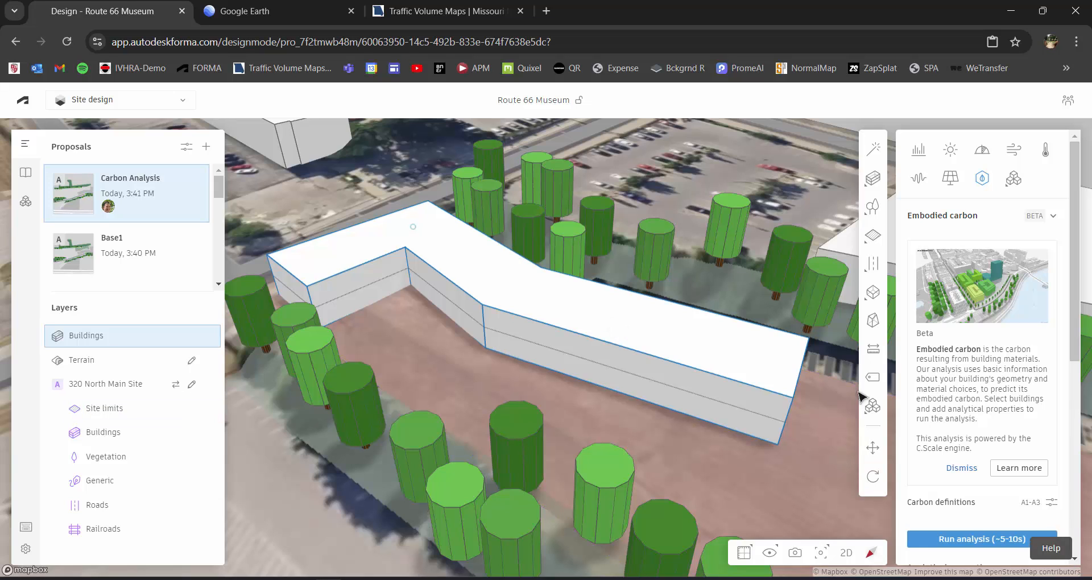
scroll(1082, 356, down, 1)
scroll(1083, 356, down, 1)
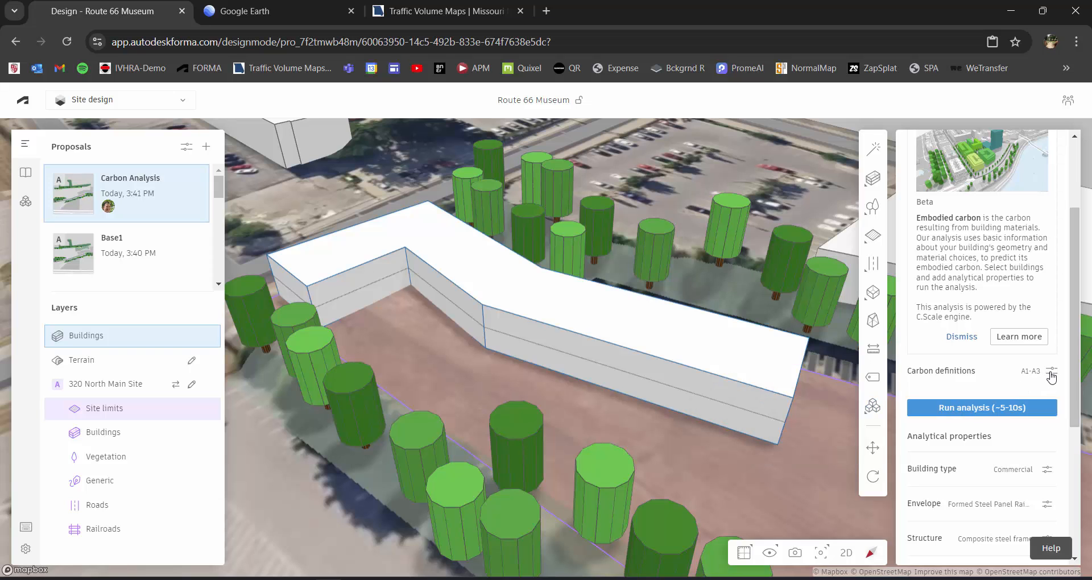
click(1052, 375)
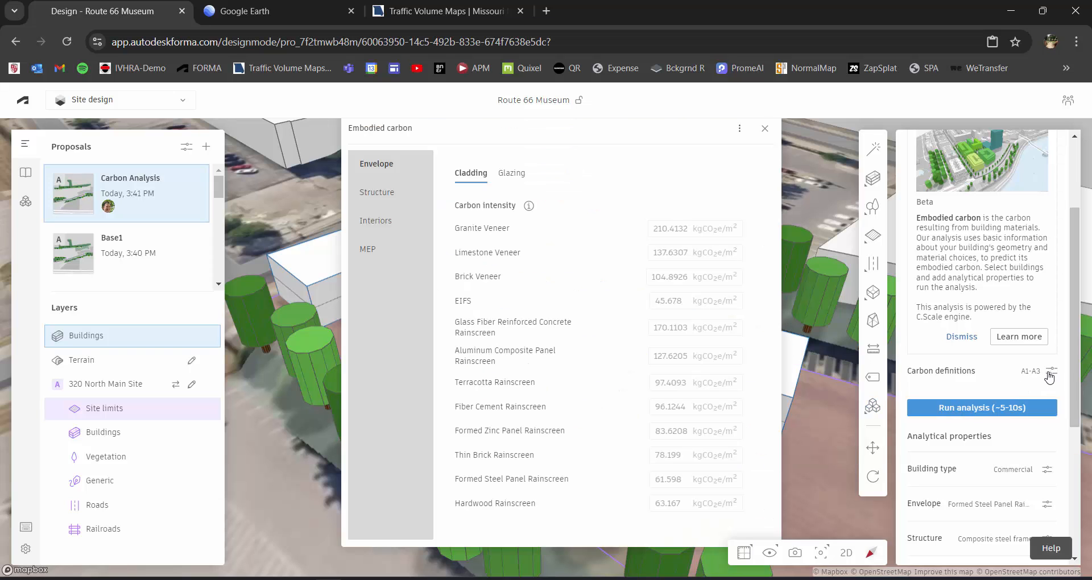
click(766, 131)
Review the museum's building type options and its envelope cladding materials without changing them.
scroll(963, 393, down, 1)
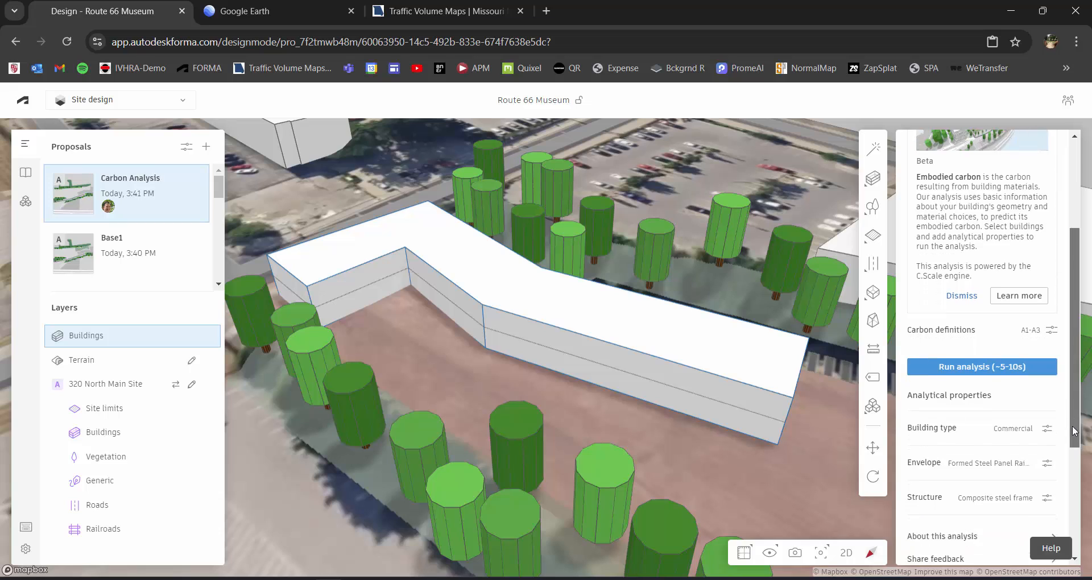
scroll(1013, 401, down, 1)
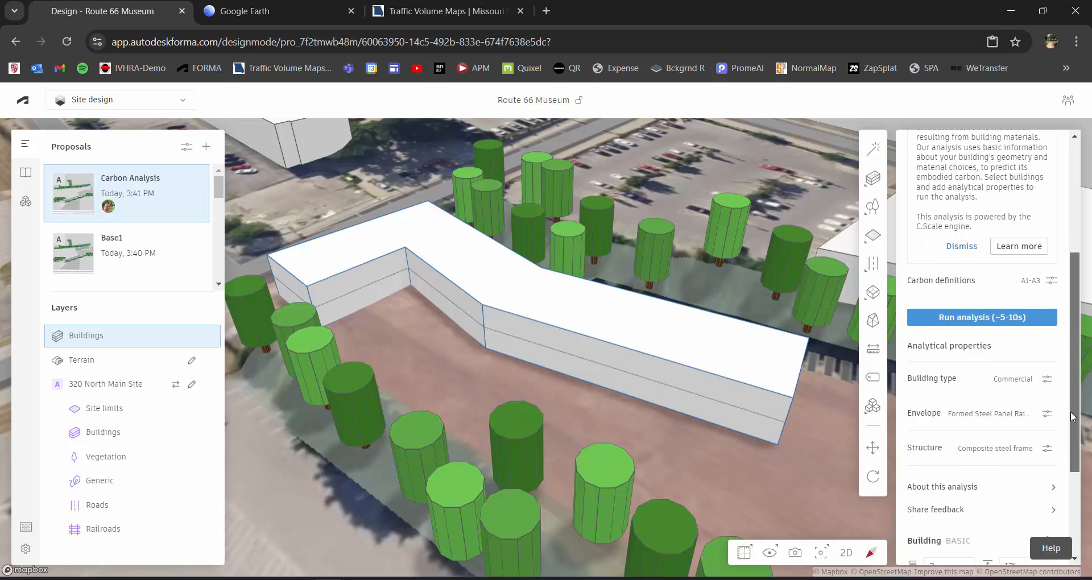
click(1047, 365)
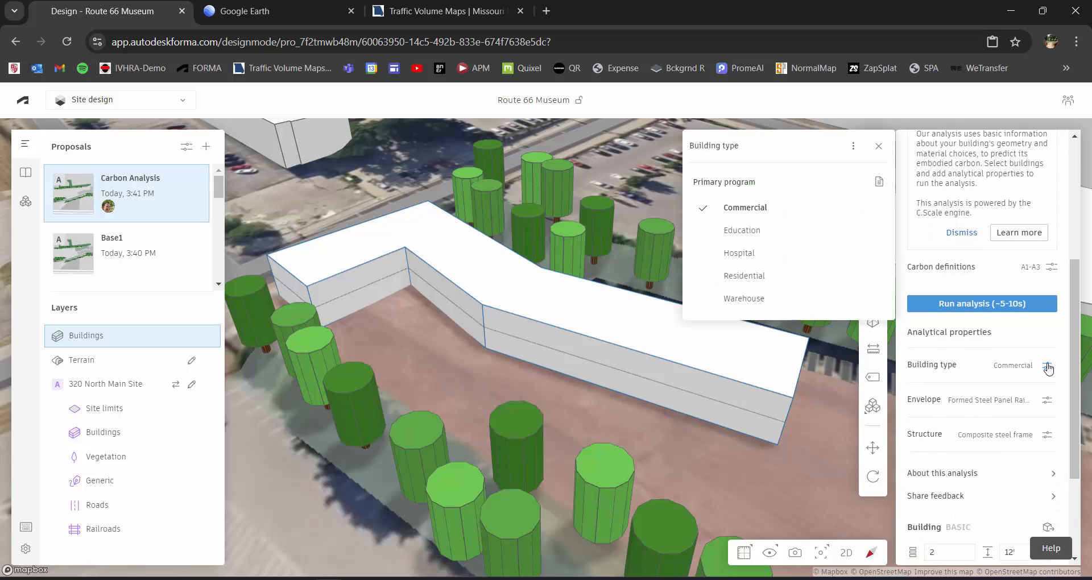
click(880, 146)
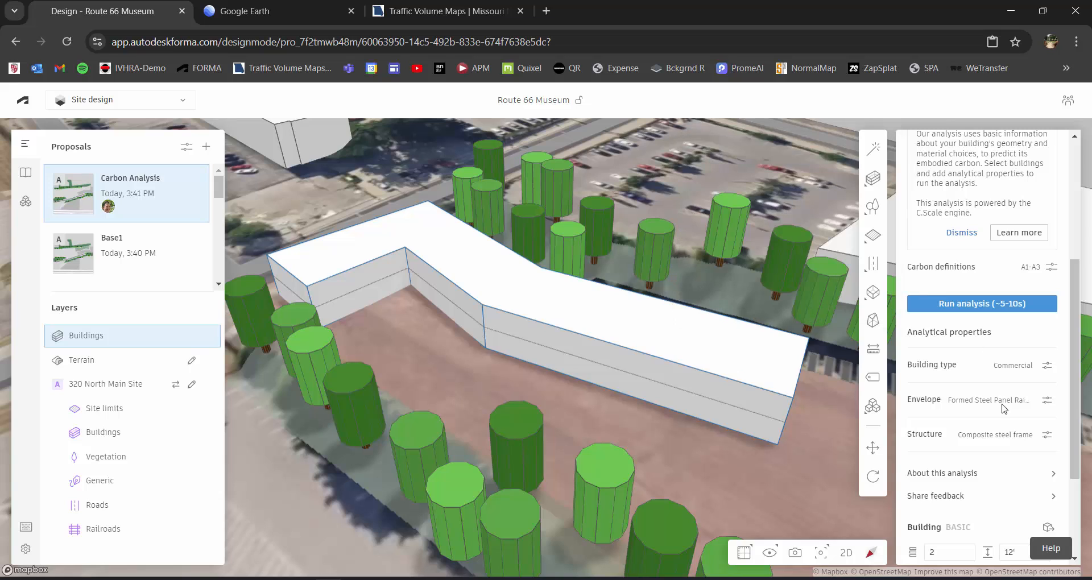
click(1046, 401)
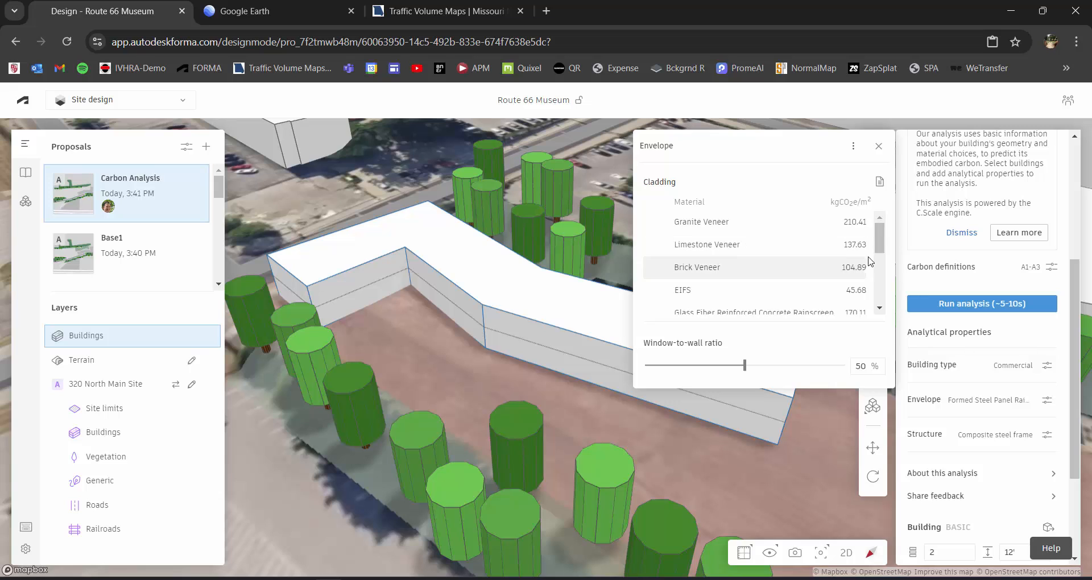
drag(876, 245, 883, 293)
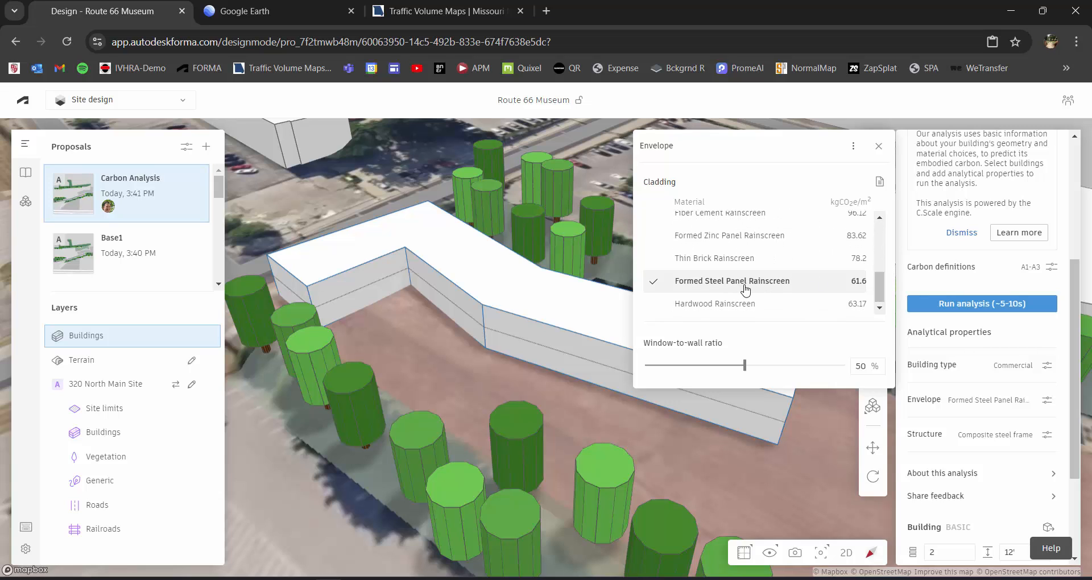
click(878, 145)
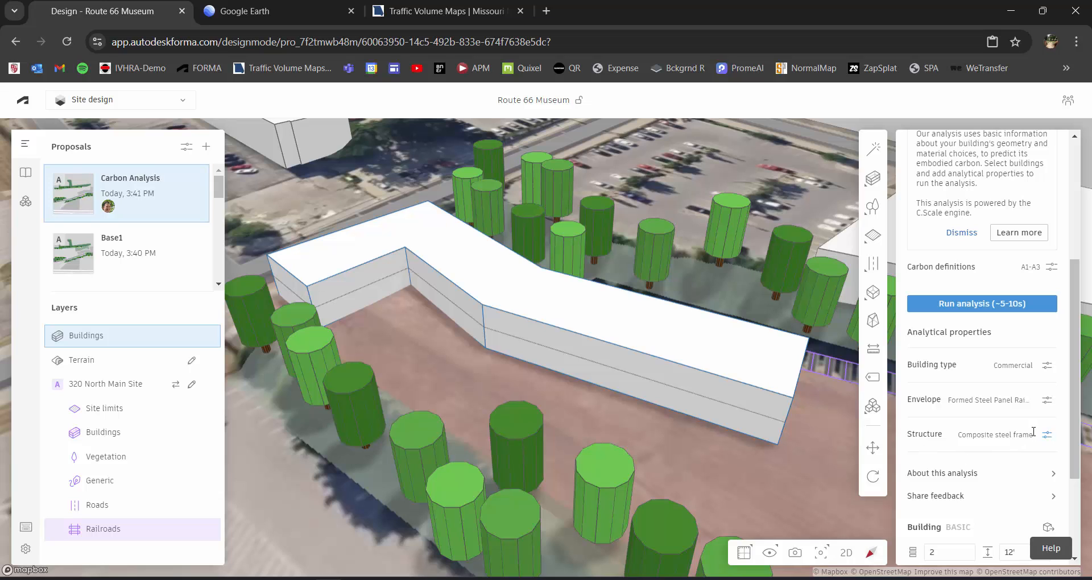
Run the embodied carbon analysis on the museum and examine its average carbon and system breakdown.
click(993, 305)
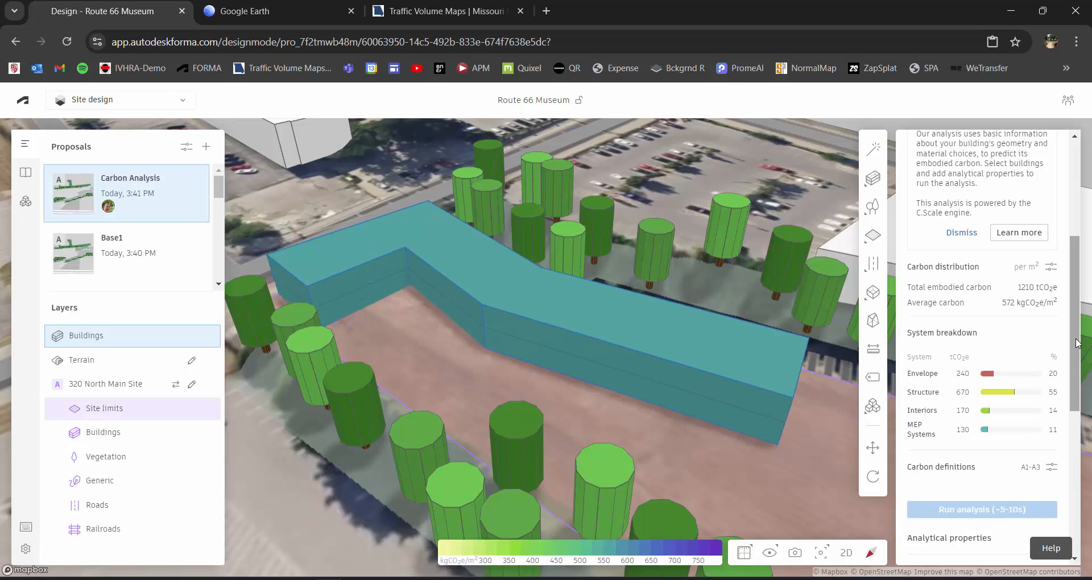
scroll(1077, 338, up, 1)
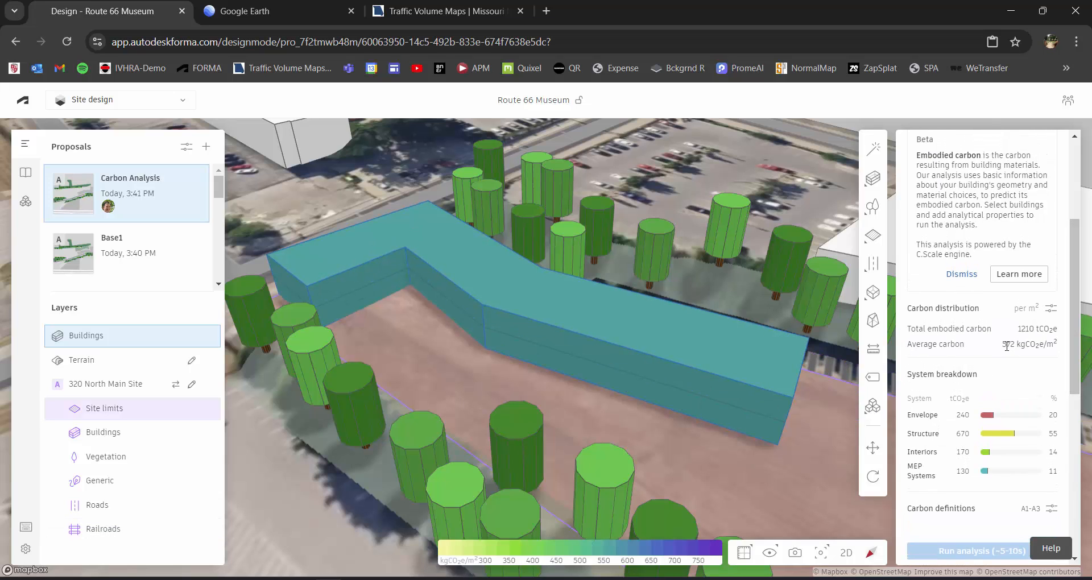
drag(1003, 344, 1012, 345)
mouse_move(953, 444)
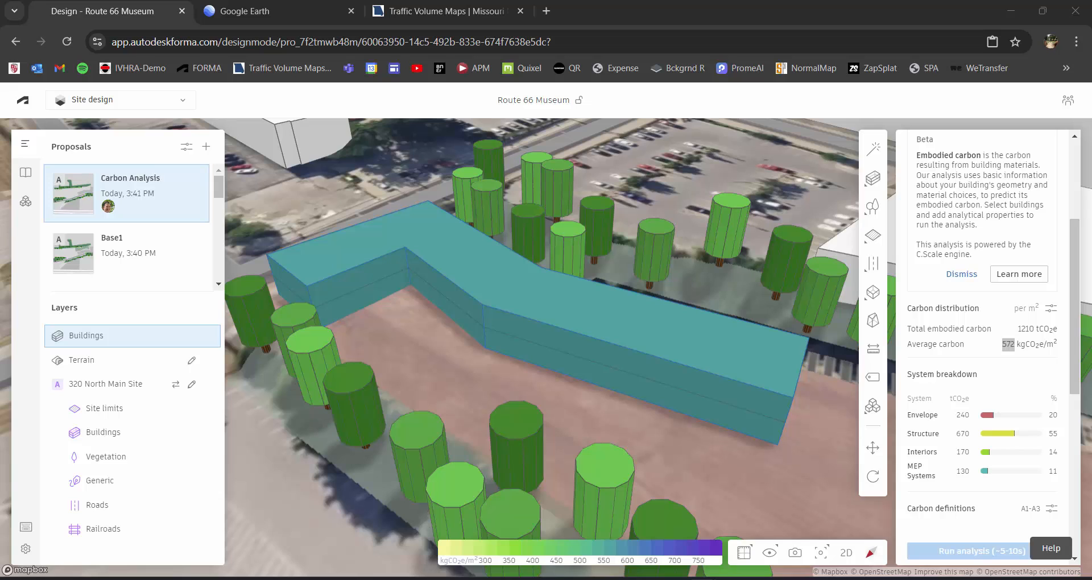
View the carbon distribution options and the cladding carbon definitions for the analysed museum, closing both unchanged.
click(1050, 310)
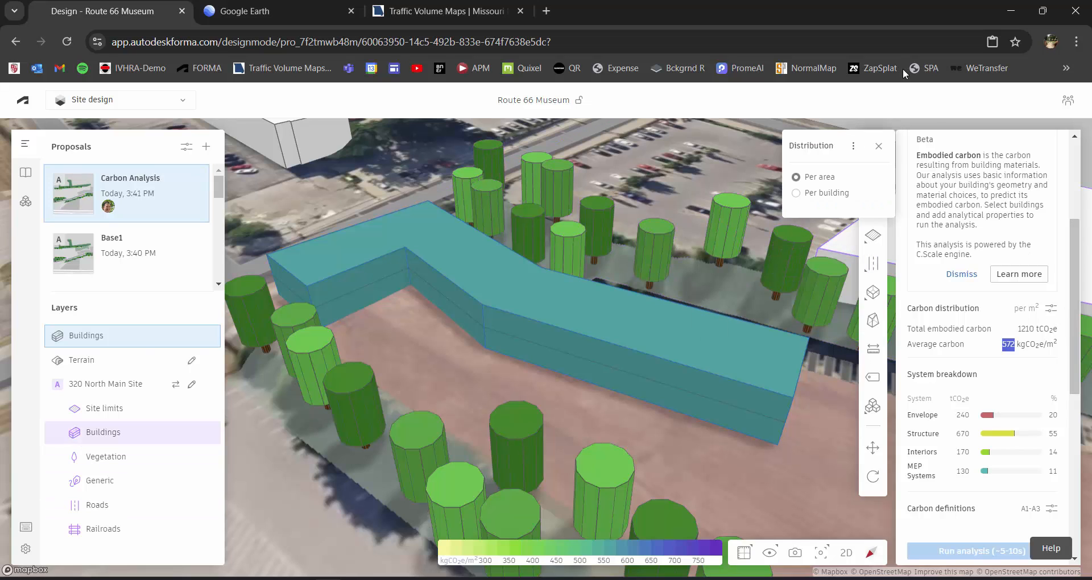
click(884, 143)
drag(1081, 353, 1080, 409)
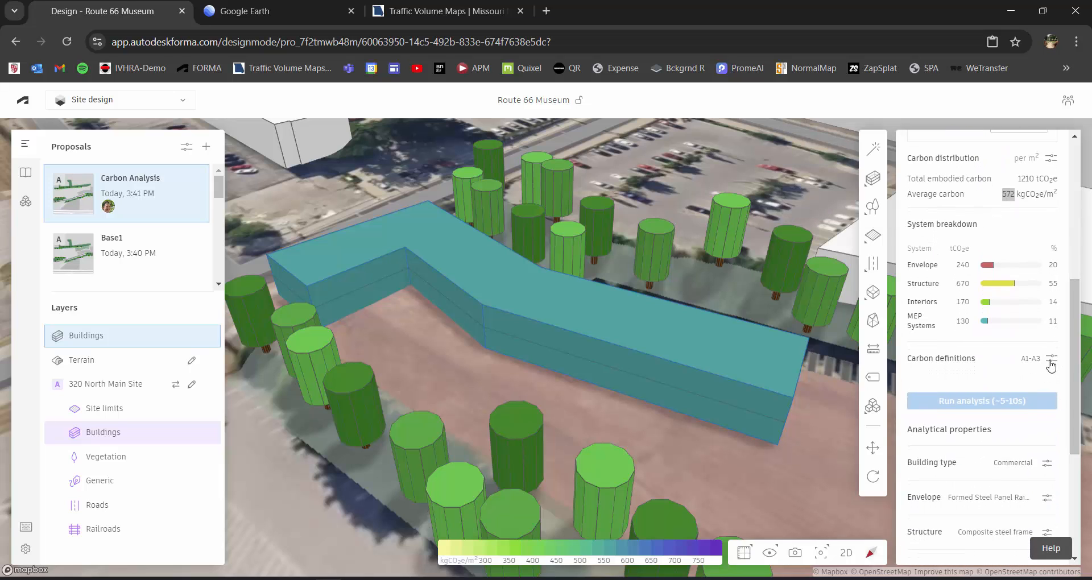
click(1051, 361)
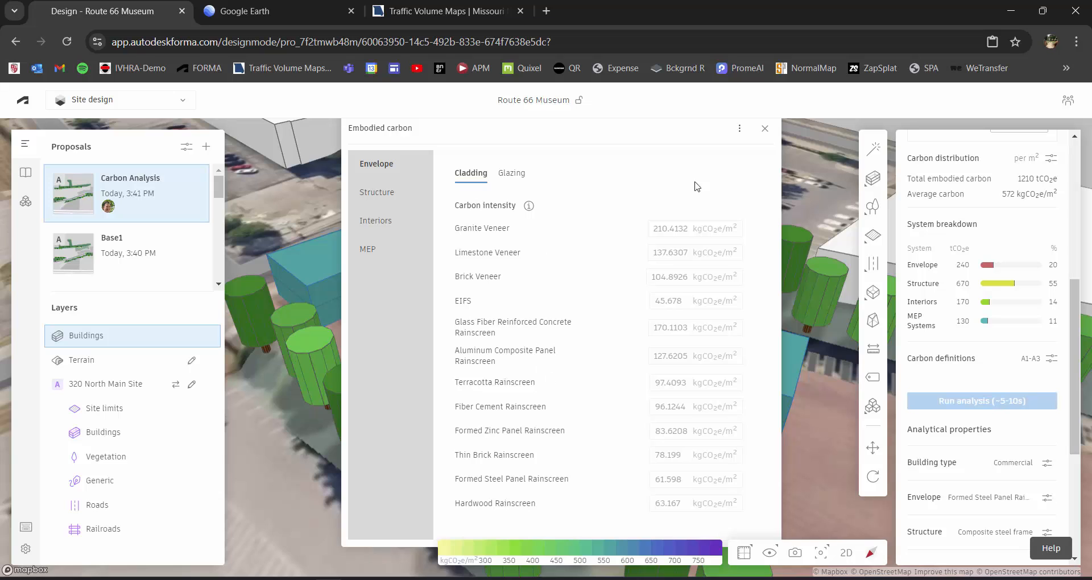
click(765, 129)
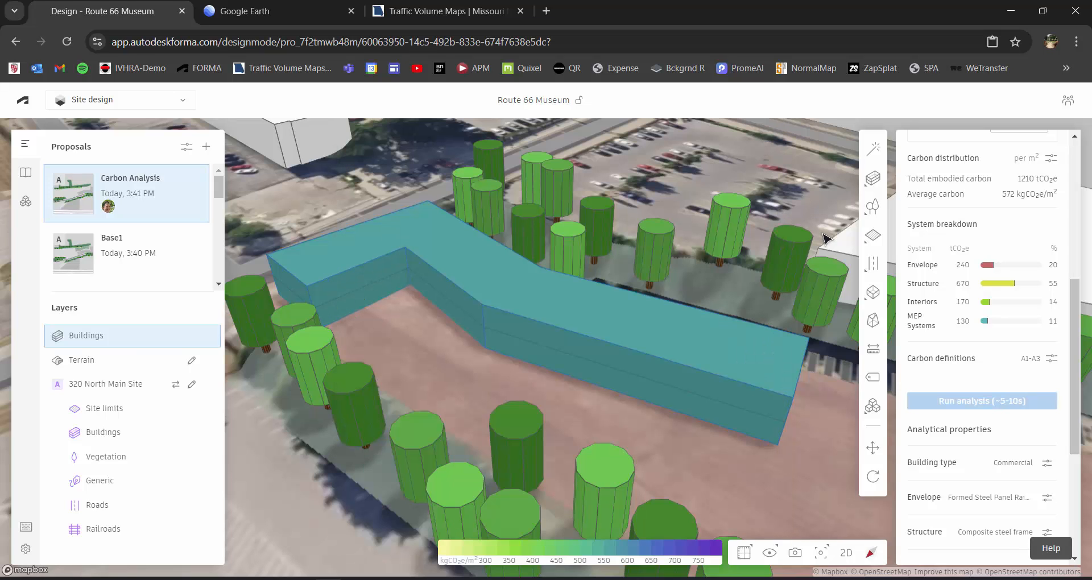